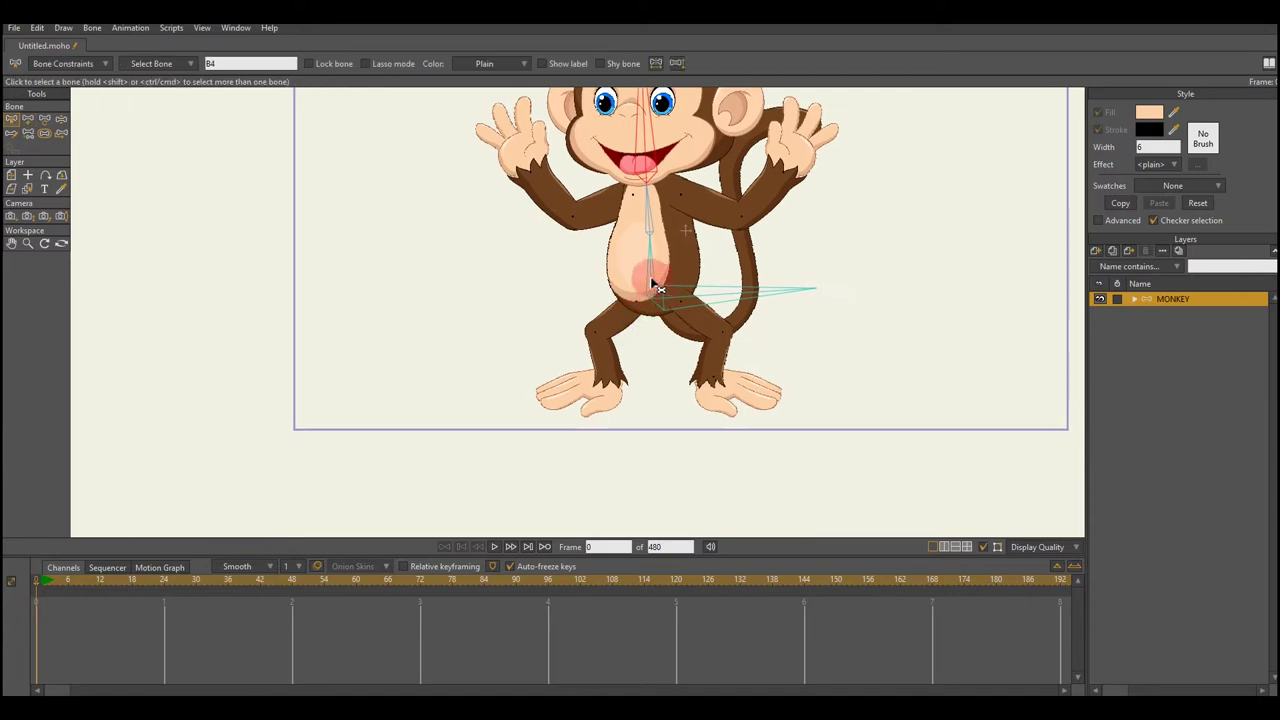
- Add thigh, shin and foot bones along the monkey's left leg
scroll(651, 281, down, 3)
click(602, 359)
scroll(546, 369, down, 2)
drag(534, 266, 567, 410)
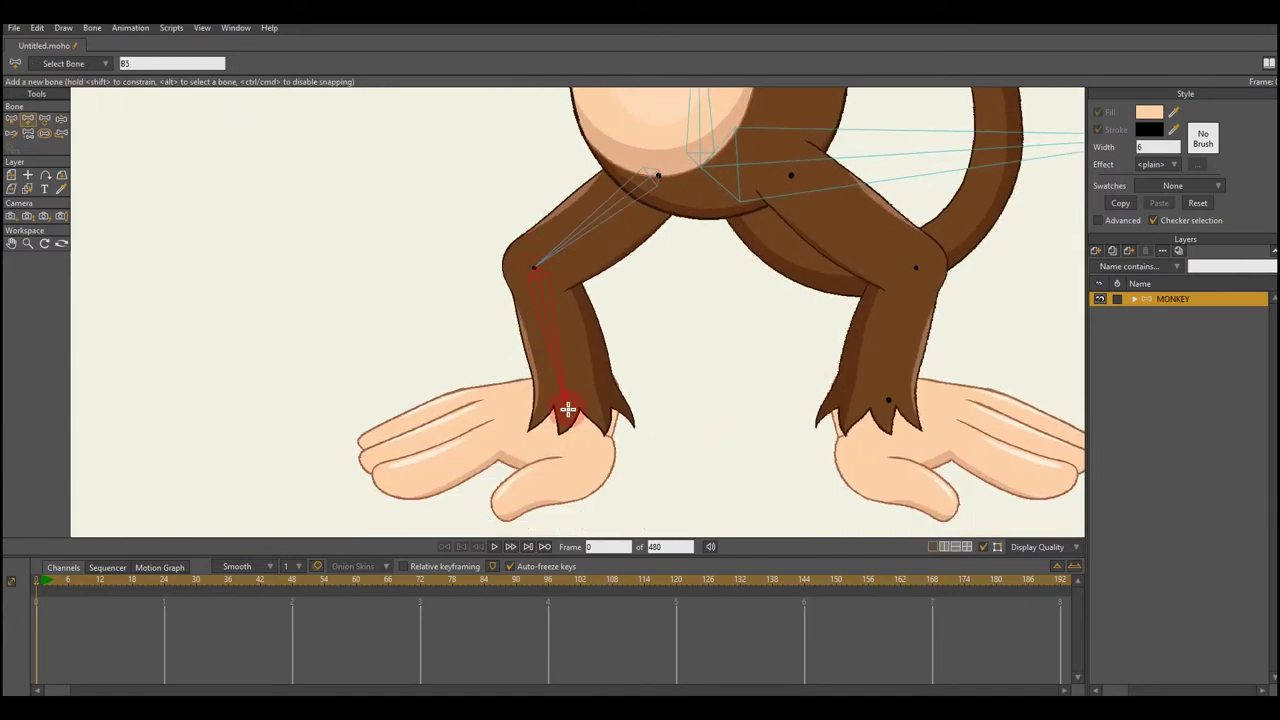
drag(384, 481, 384, 481)
- Add thigh, shin and foot bones along the monkey's right leg, starting a new chain at the hip
scroll(500, 350, up, 2)
scroll(622, 258, down, 2)
alt+click(622, 258)
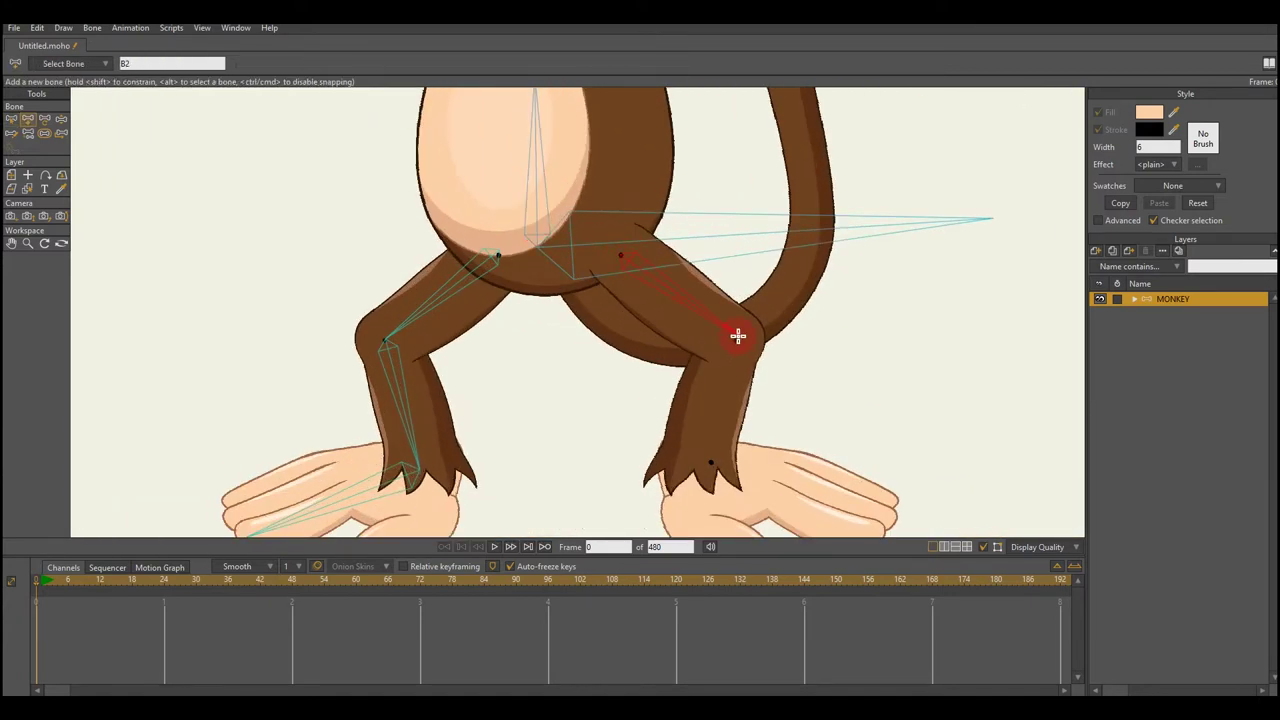
- Add upper arm, forearm and hand bones along the monkey's right arm, branching from the upper torso bone
scroll(600, 314, up, 8)
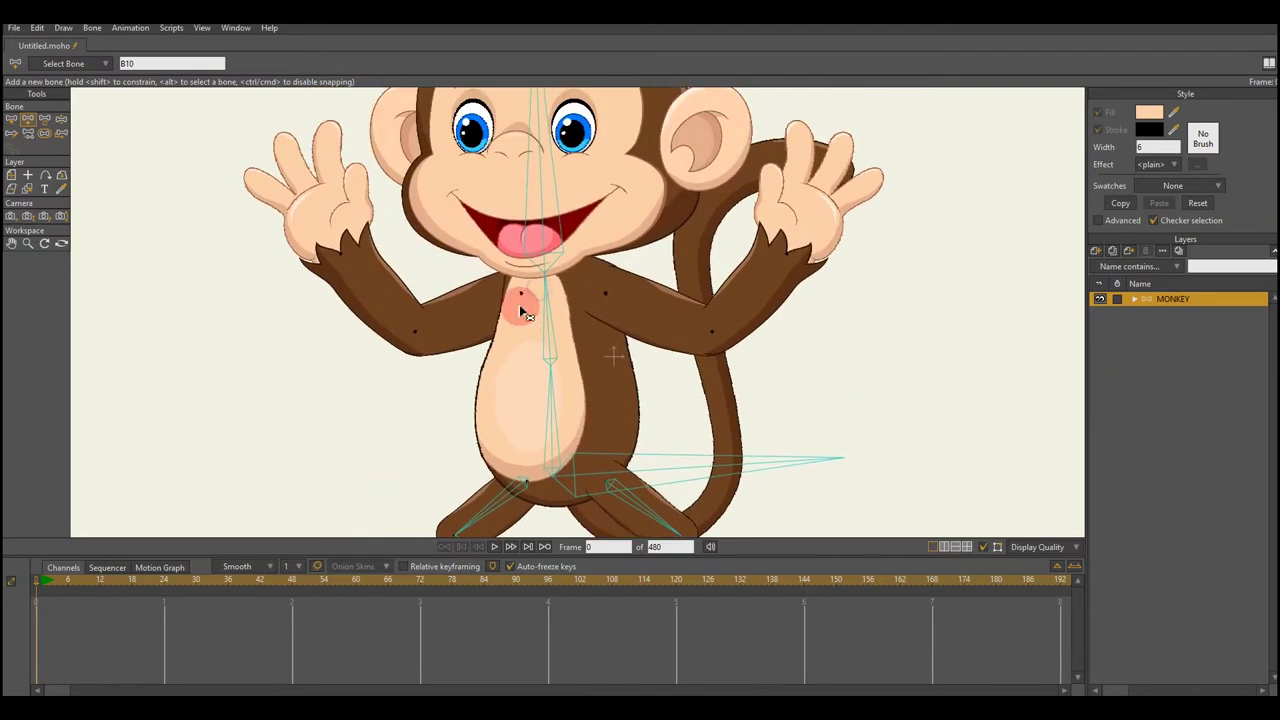
key(z)
click(515, 355)
key(a)
scroll(535, 320, down, 2)
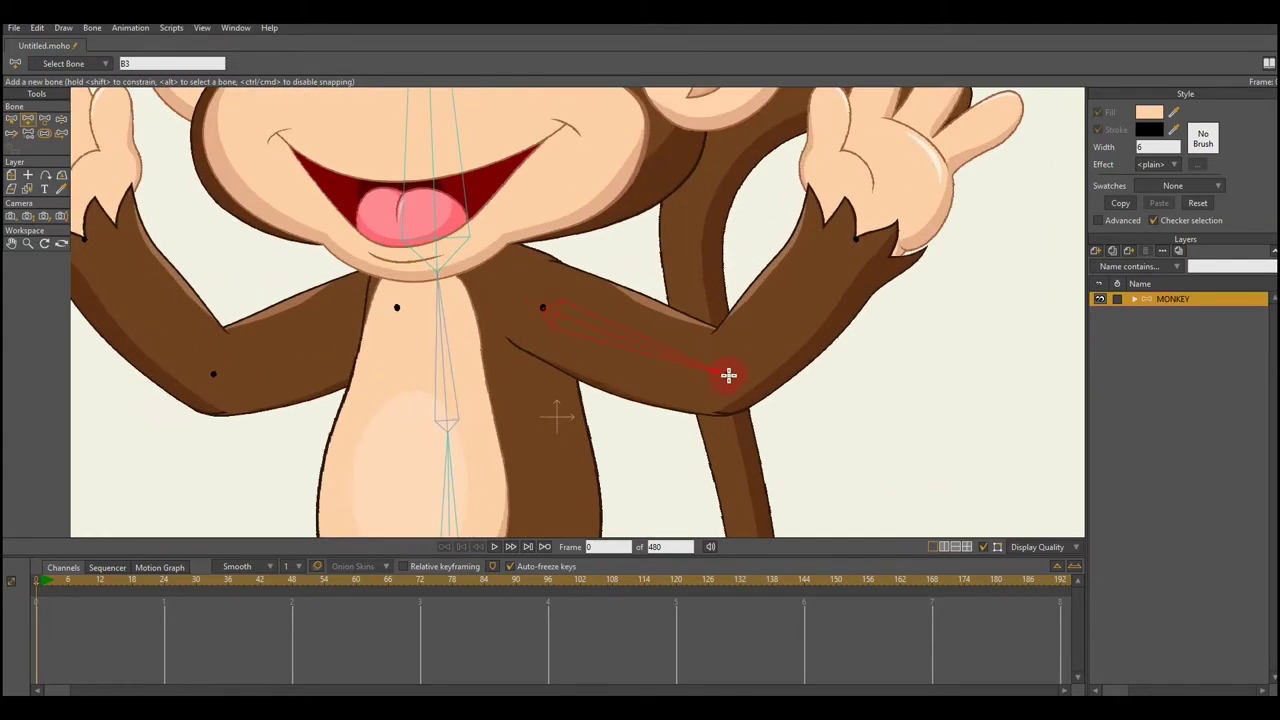
drag(863, 238, 863, 238)
- Check the bone parenting, and add upper arm, forearm and hand bones along the left arm
scroll(863, 238, up, 3)
key(p)
scroll(651, 351, down, 3)
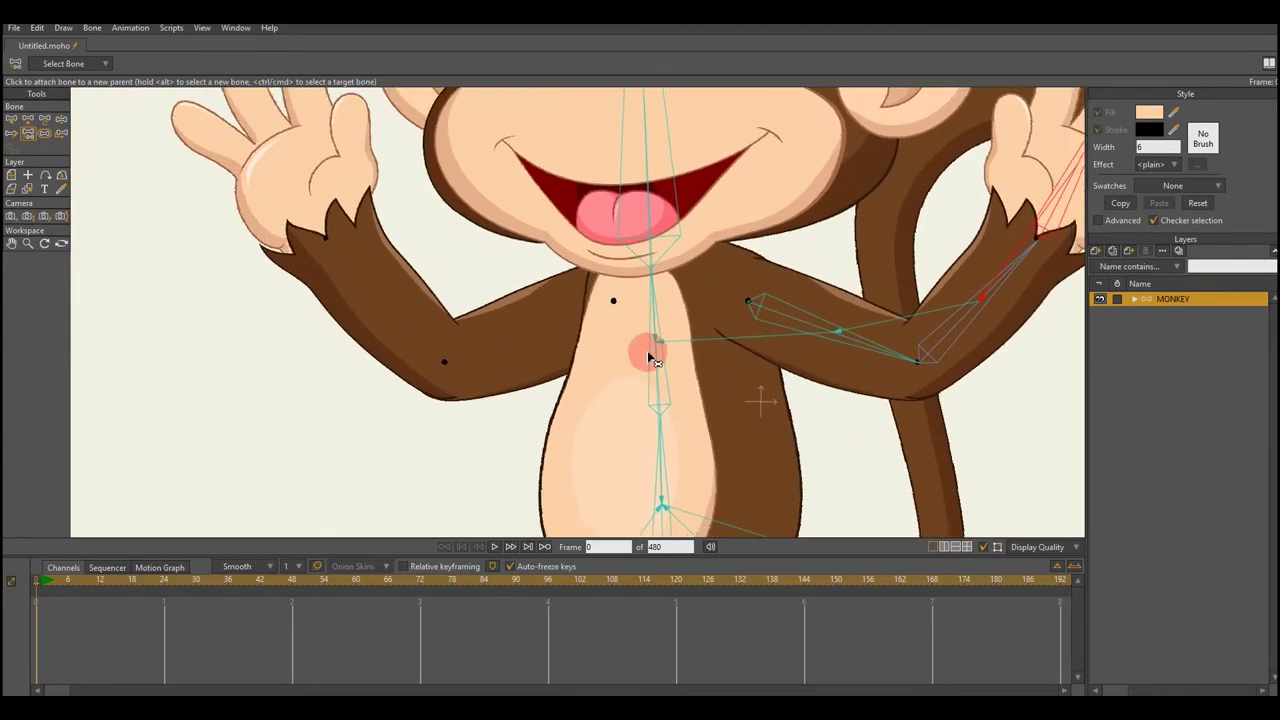
click(697, 350)
key(a)
mouse_move(696, 312)
mouse_down()
mouse_move(577, 357)
mouse_move(408, 247)
mouse_move(370, 150)
mouse_up()
scroll(414, 254, up, 2)
scroll(414, 205, down, 2)
scroll(600, 300, up, 3)
scroll(651, 386, down, 2)
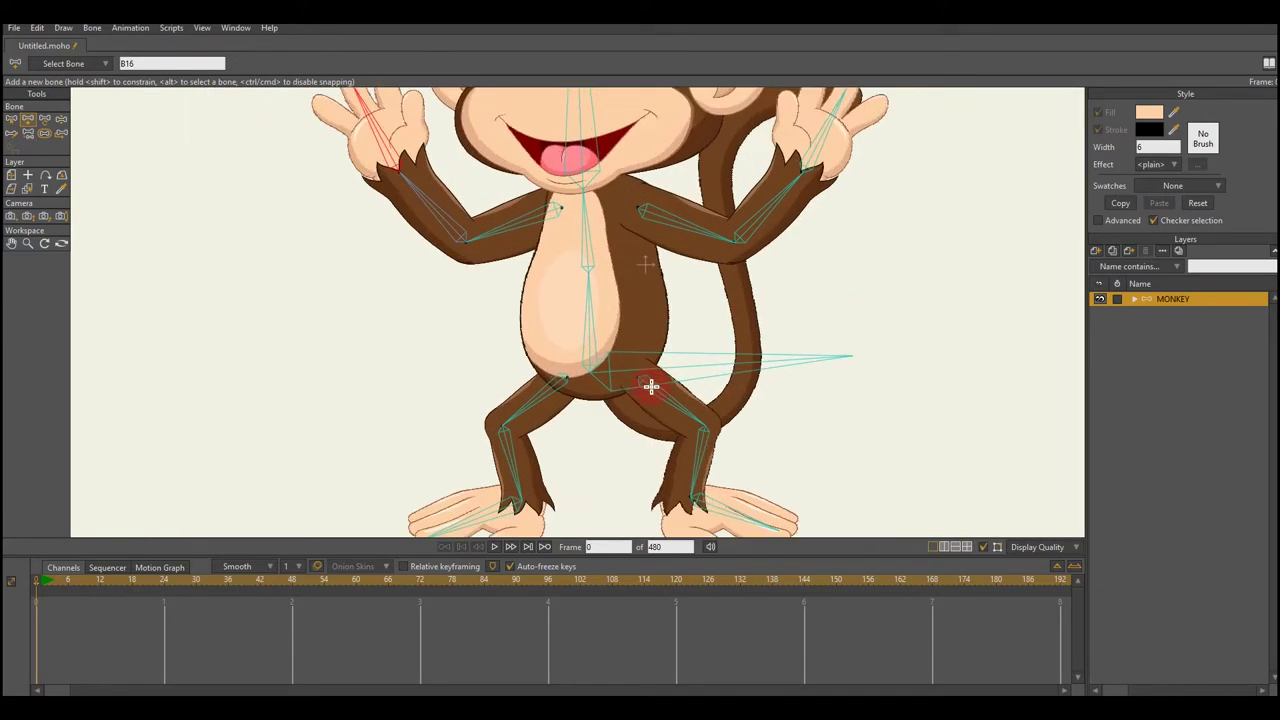
- Draw a chain of short connected bones along the tail, from the hip to the tail's tip
scroll(651, 386, up, 2)
alt+click(589, 340)
scroll(589, 340, down, 3)
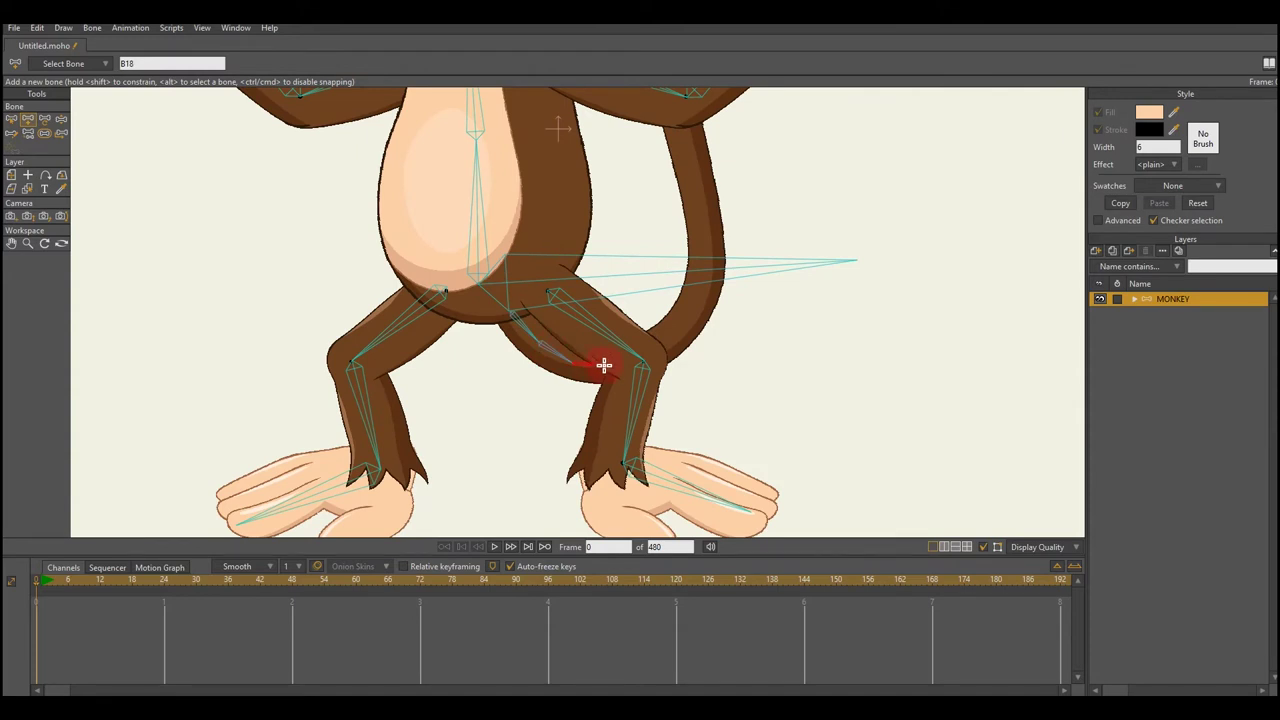
drag(680, 331, 647, 392)
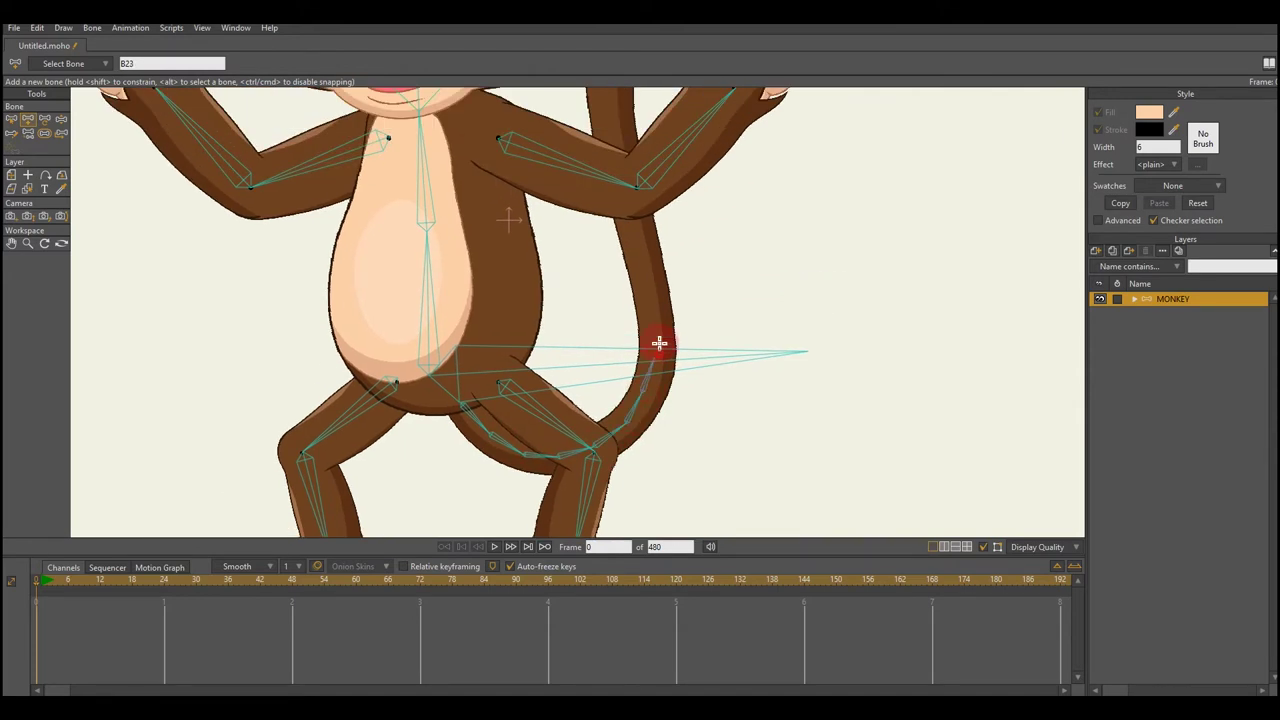
drag(659, 343, 662, 312)
drag(662, 312, 654, 399)
drag(648, 345, 640, 300)
drag(636, 307, 630, 378)
drag(630, 330, 609, 225)
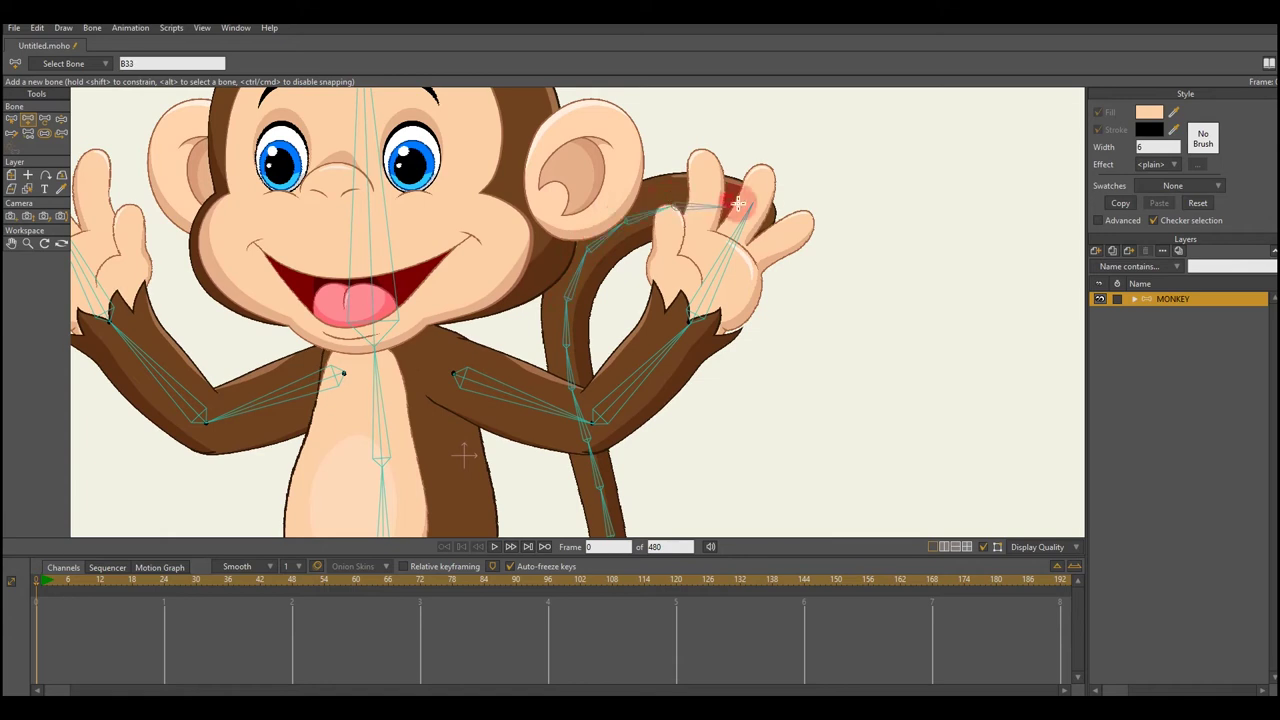
- Set the strength of the long horizontal hip bone to 0
key(s)
scroll(632, 375, down, 3)
drag(440, 528, 445, 405)
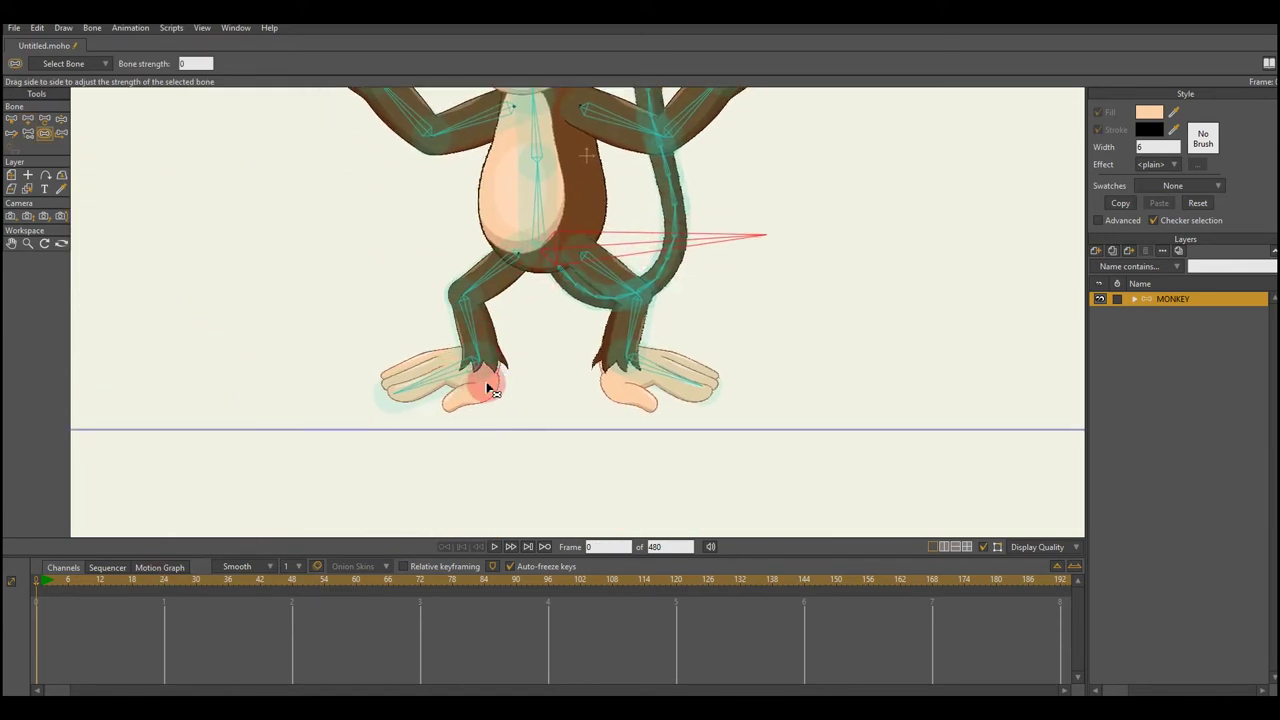
scroll(493, 392, down, 3)
- Bind the face and EAR R layers in the HEAD group to the head bone
click(1100, 460)
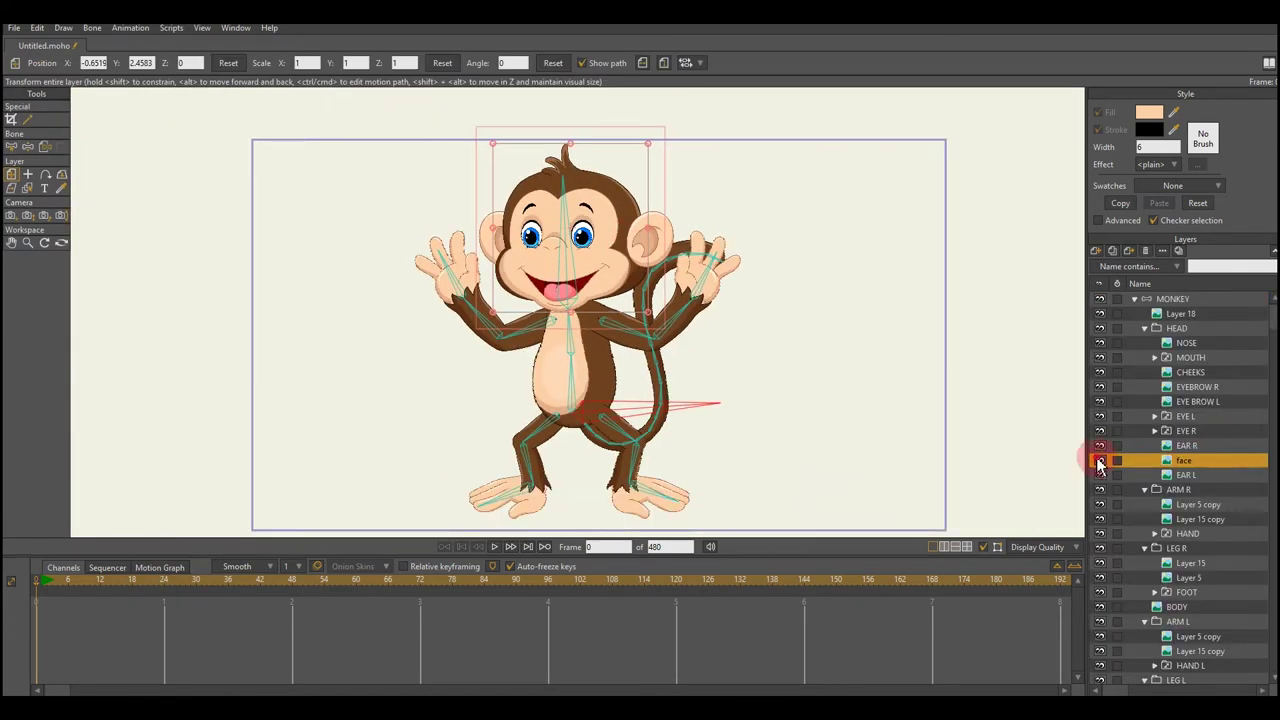
scroll(560, 300, up, 2)
key(b)
click(1186, 445)
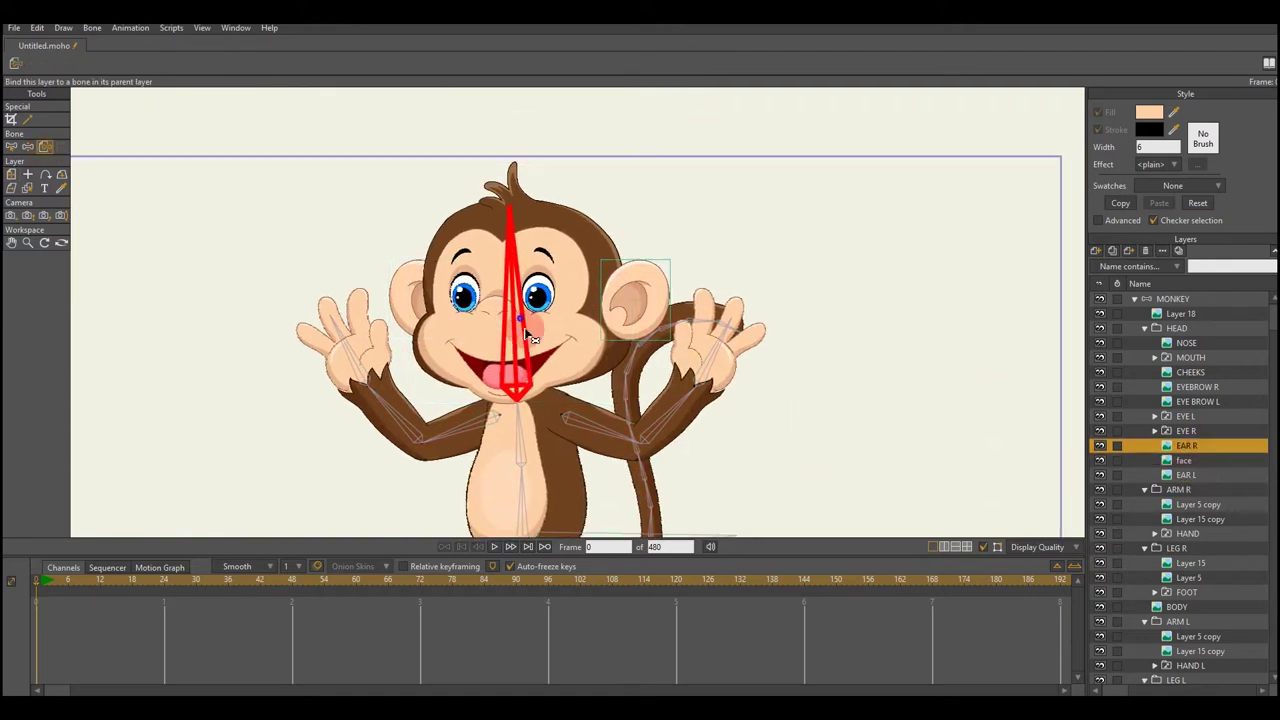
- Add a chain of small bones along each eyebrow in the MONKEY bone layer
scroll(515, 318, up, 2)
click(1172, 298)
scroll(631, 298, up, 3)
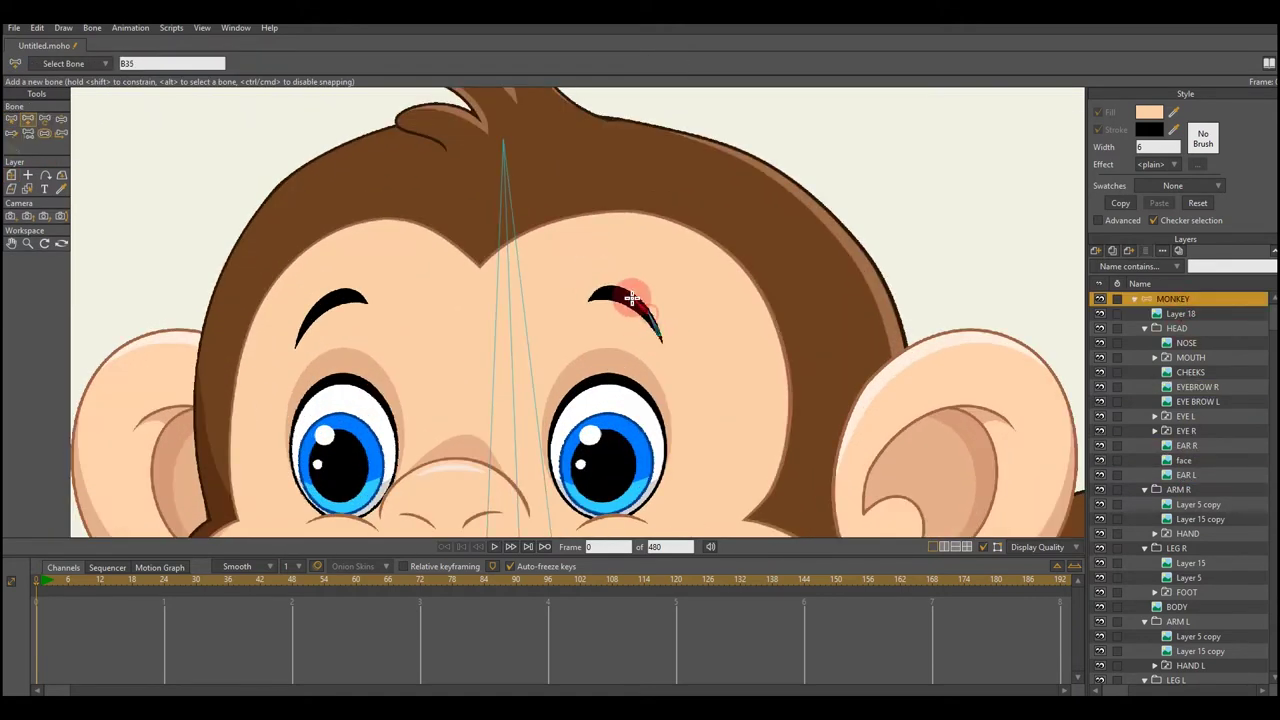
scroll(550, 333, up, 1)
drag(352, 350, 362, 330)
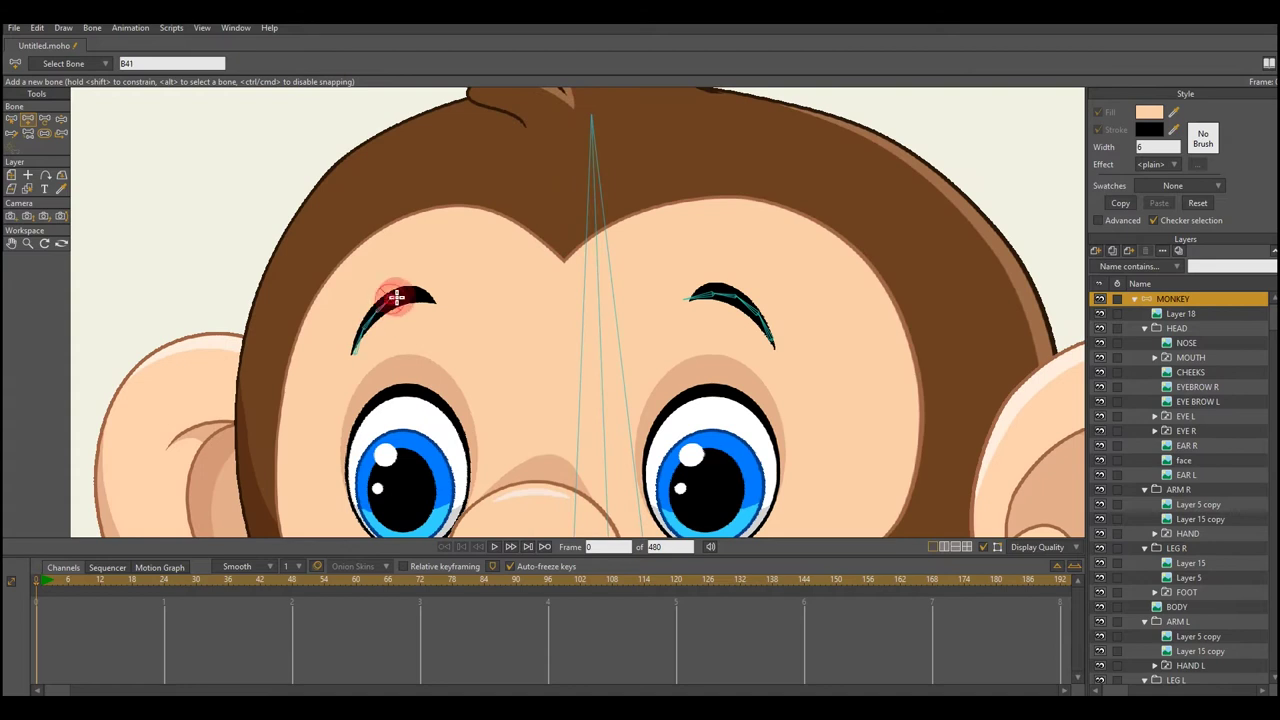
scroll(397, 297, down, 1)
- Select the matching eyebrow bones for the EYE BROW L and EYEBROW R layers and bind each layer to them
ctrl+alt+click(423, 277)
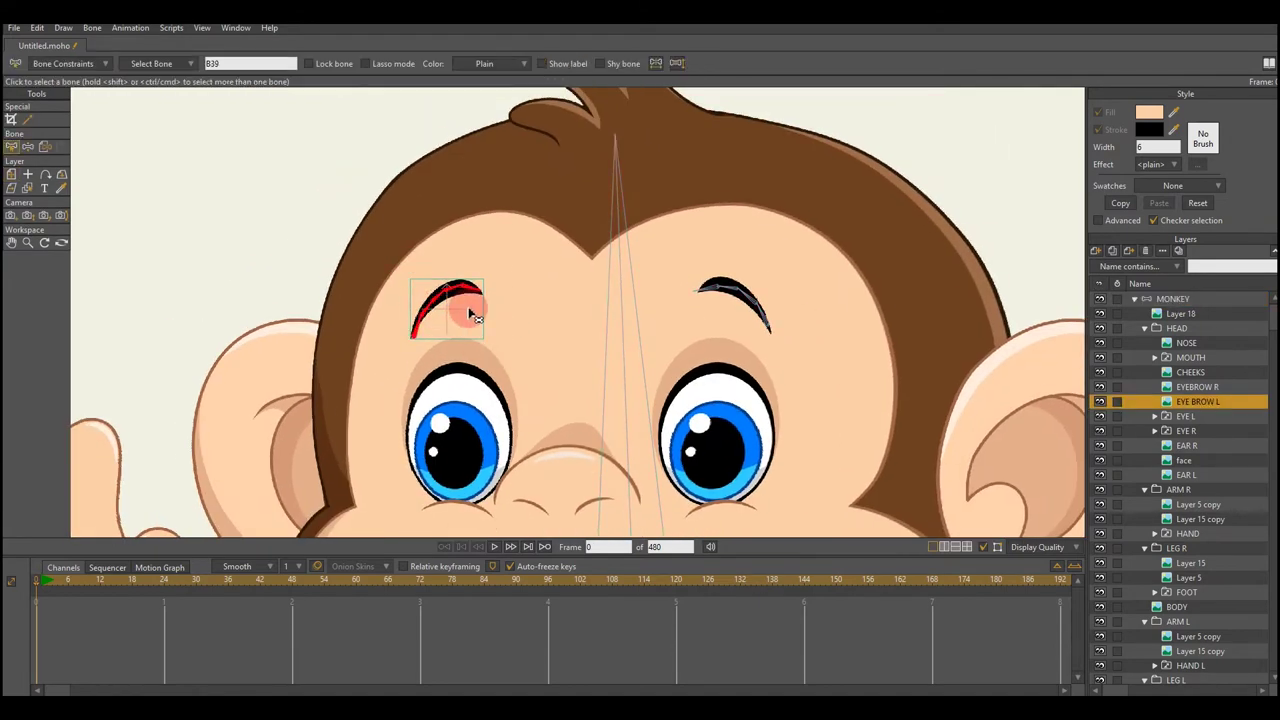
scroll(745, 350, up, 1)
ctrl+alt+click(745, 350)
scroll(672, 292, down, 3)
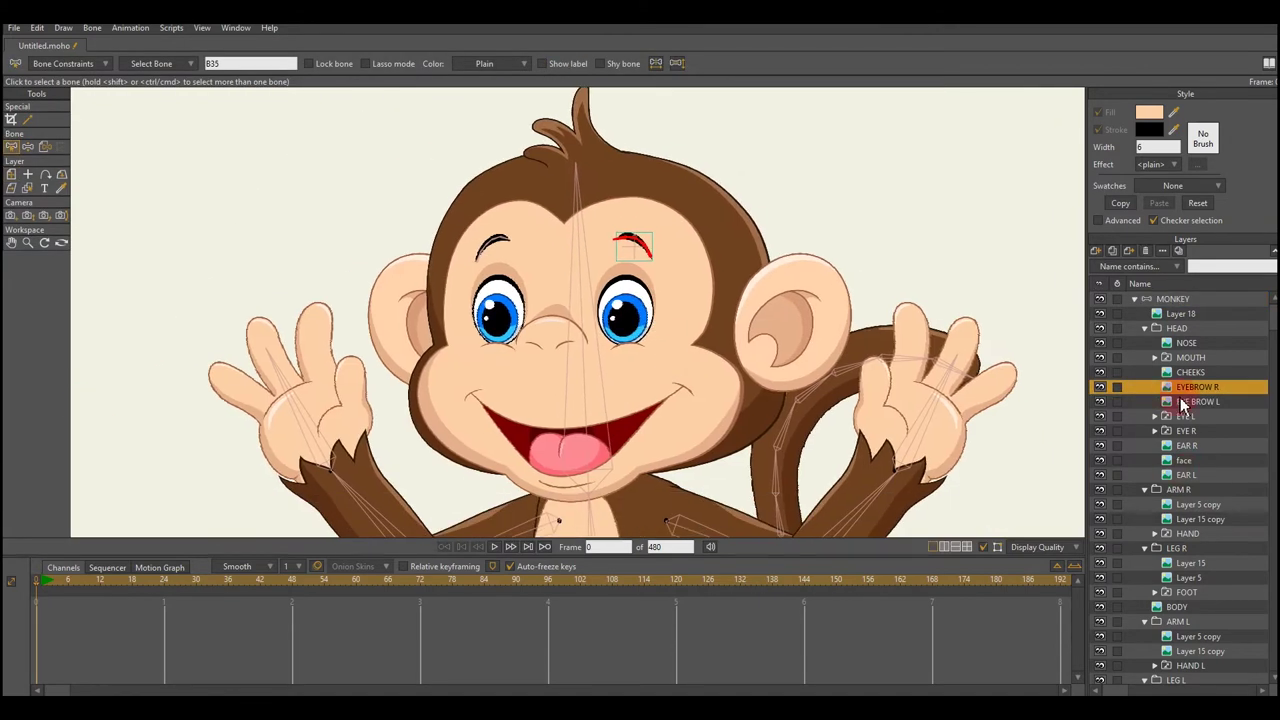
- Bind the MOUTH and NOSE layers to the head bone
click(1190, 357)
click(60, 160)
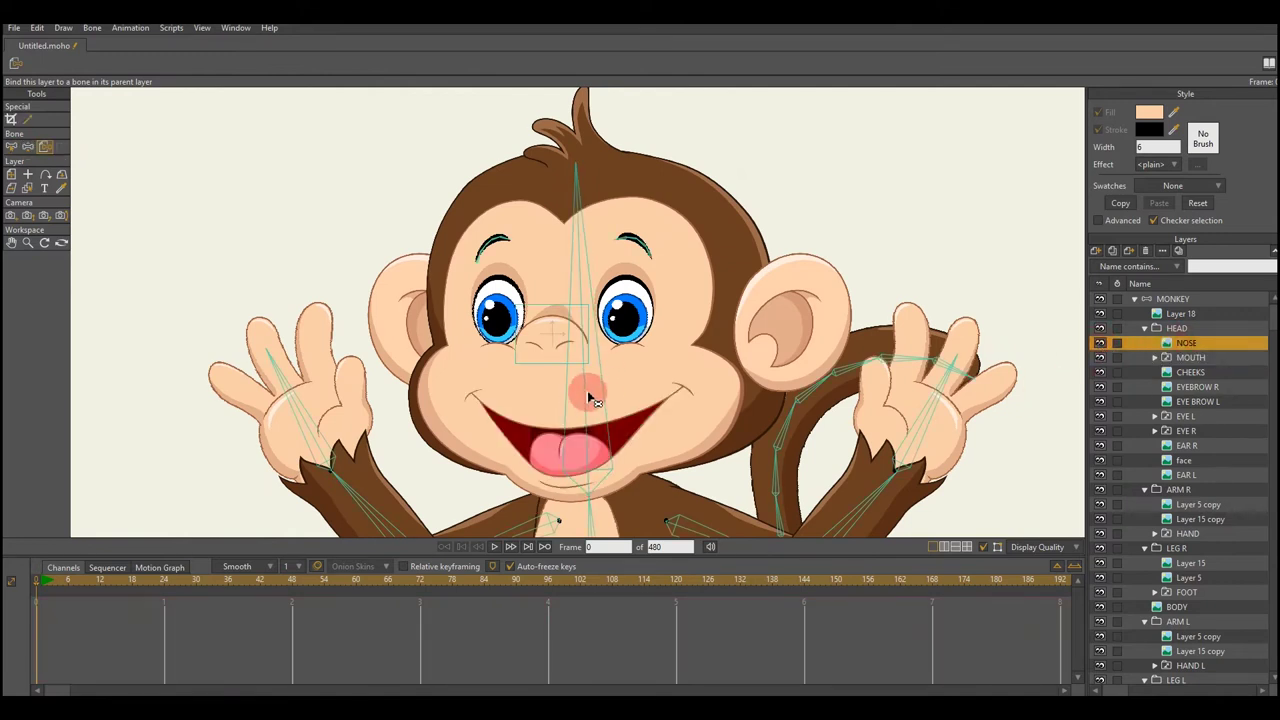
scroll(587, 390, down, 1)
ctrl+alt+click(705, 372)
- Expand the EYE L group and bind Layer 8 and its eyelid sublayers to the head bone
click(1185, 416)
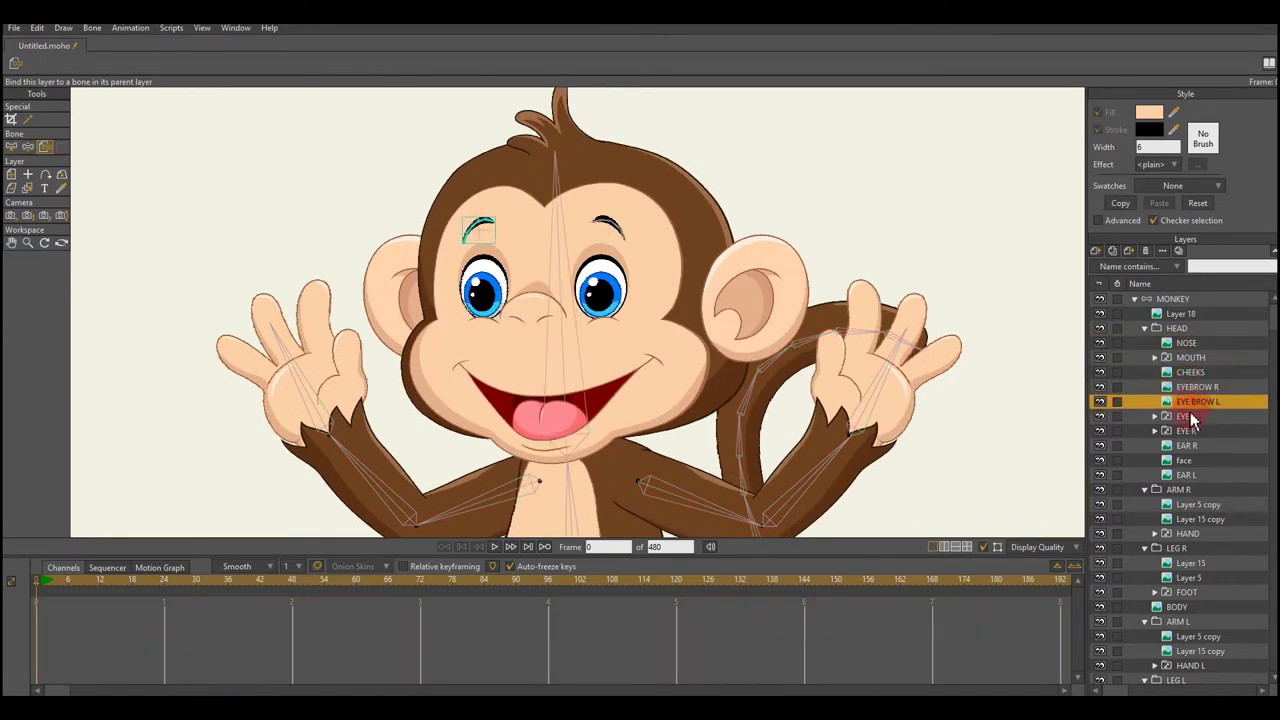
click(1192, 430)
click(1205, 445)
click(1212, 462)
click(1210, 489)
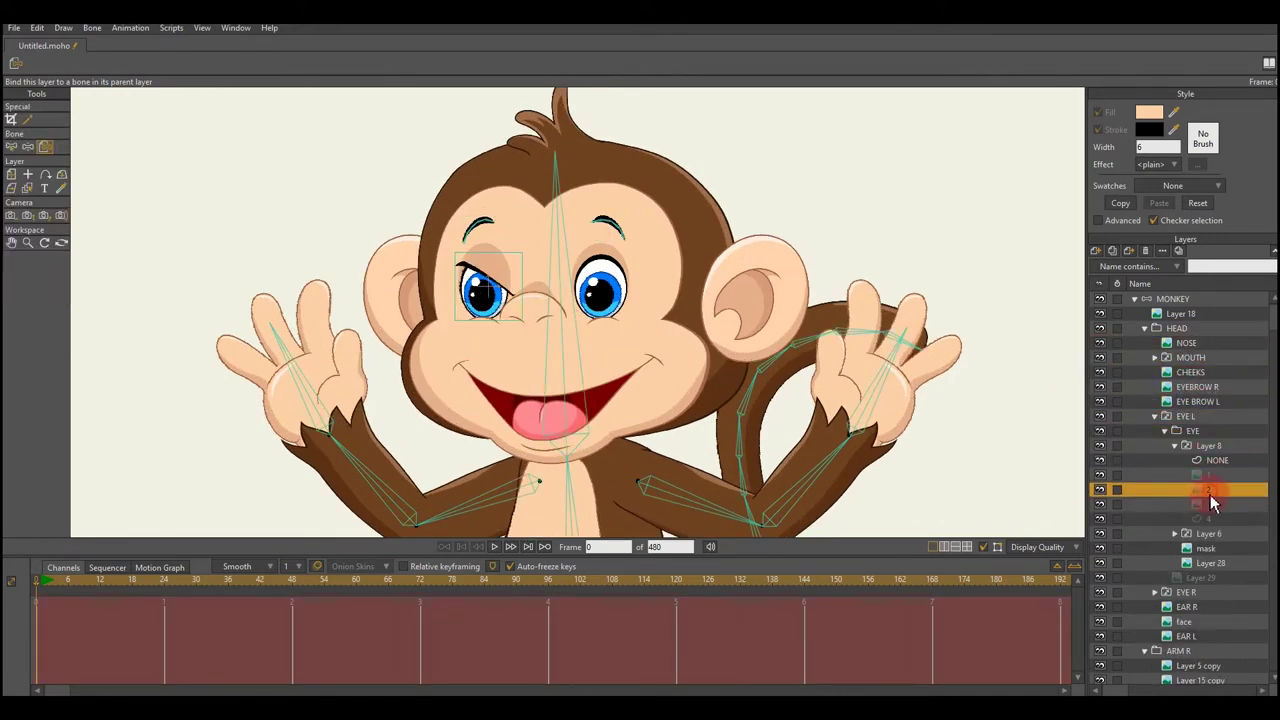
click(1210, 518)
click(1195, 446)
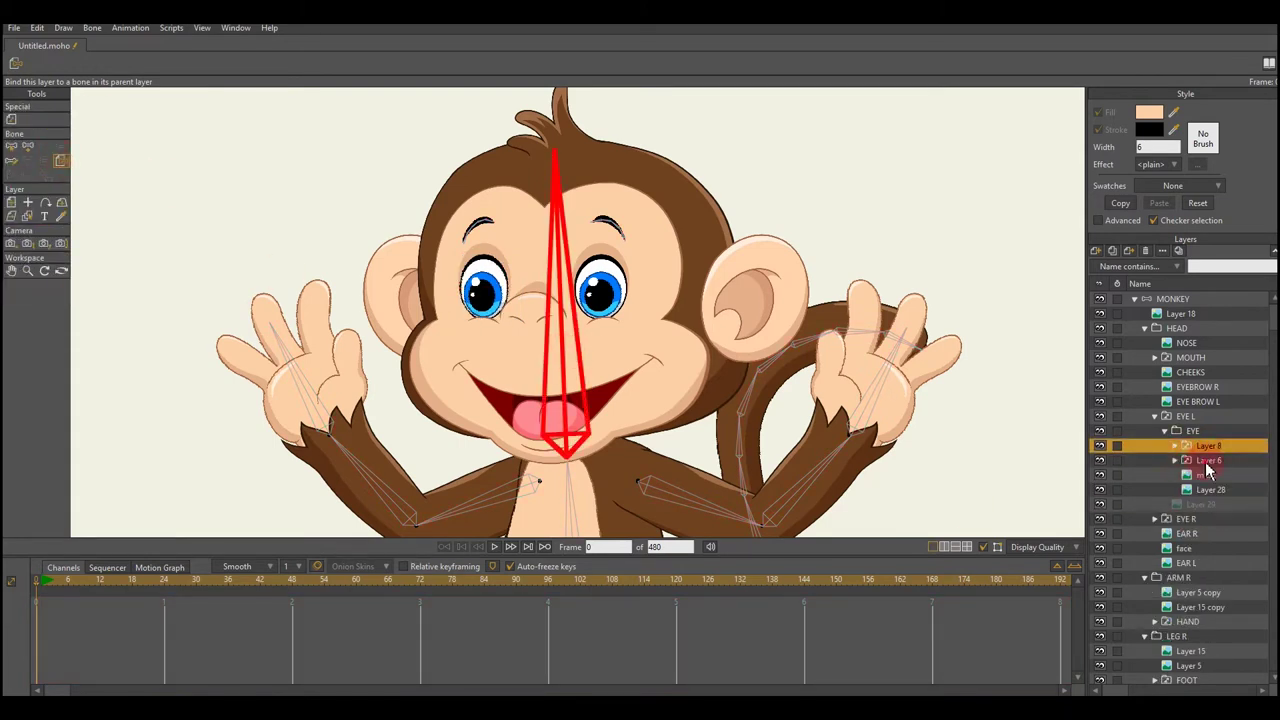
- Bind the left eye's mask, Layer 28 and Layer 29 to the head bone
click(1205, 474)
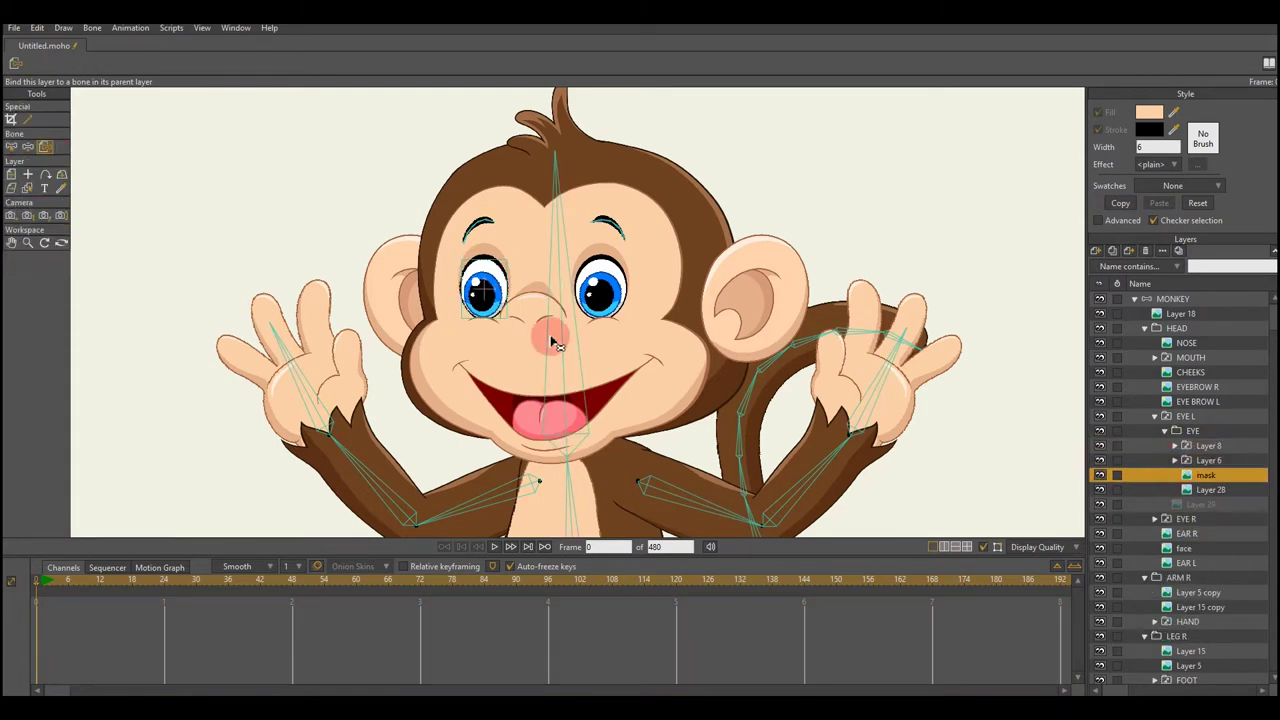
click(1200, 490)
drag(1197, 512, 1090, 380)
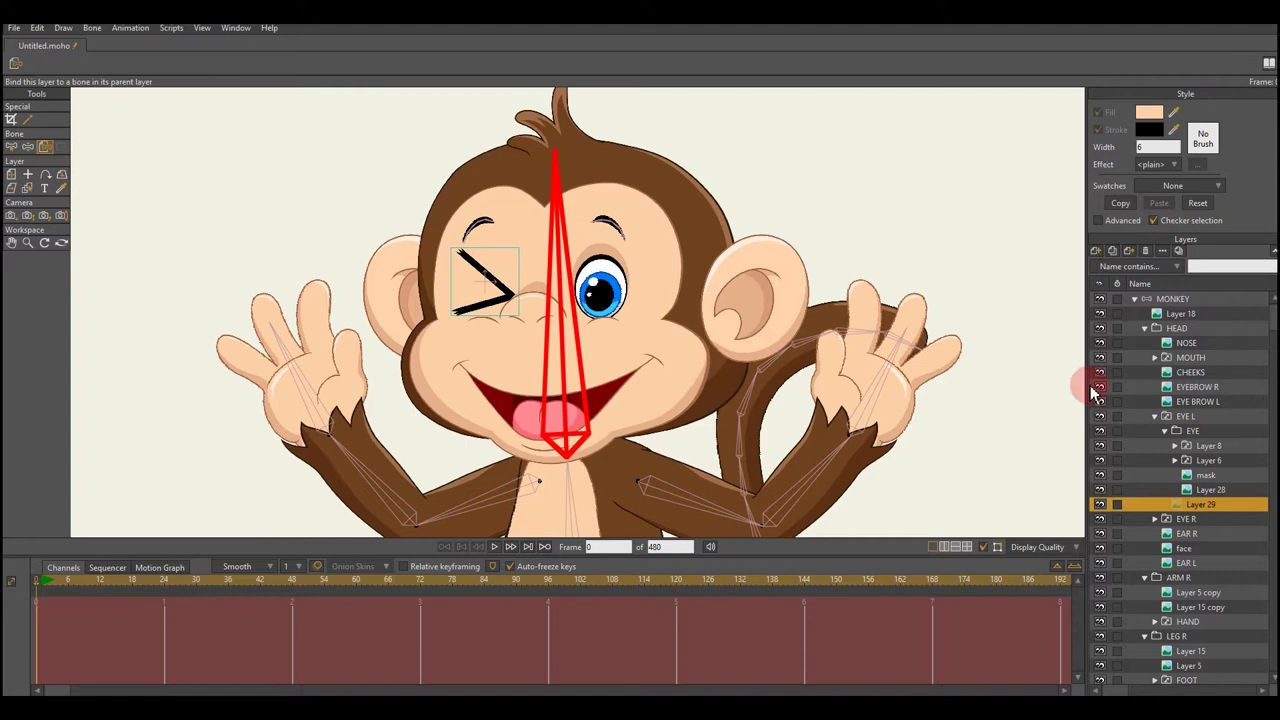
- Expand the EYE R group and bind its Layer 9 to the head bone
right_click(1180, 416)
click(1200, 457)
click(942, 447)
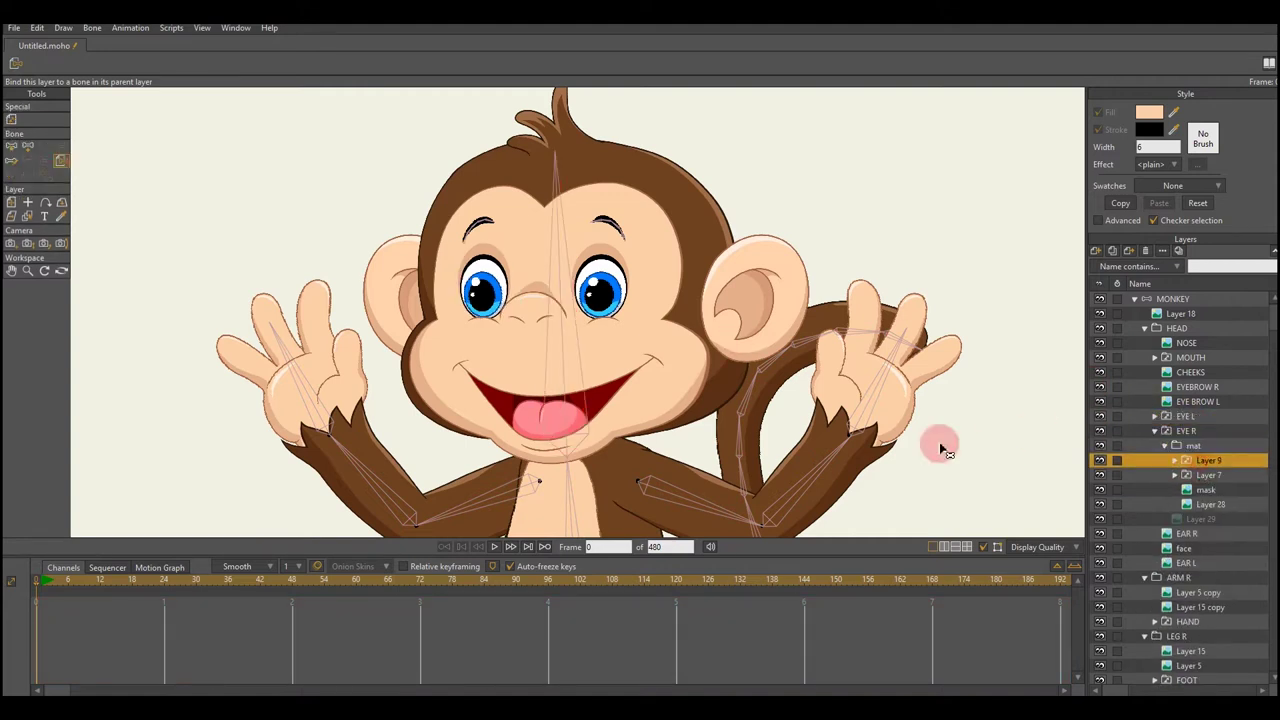
click(566, 288)
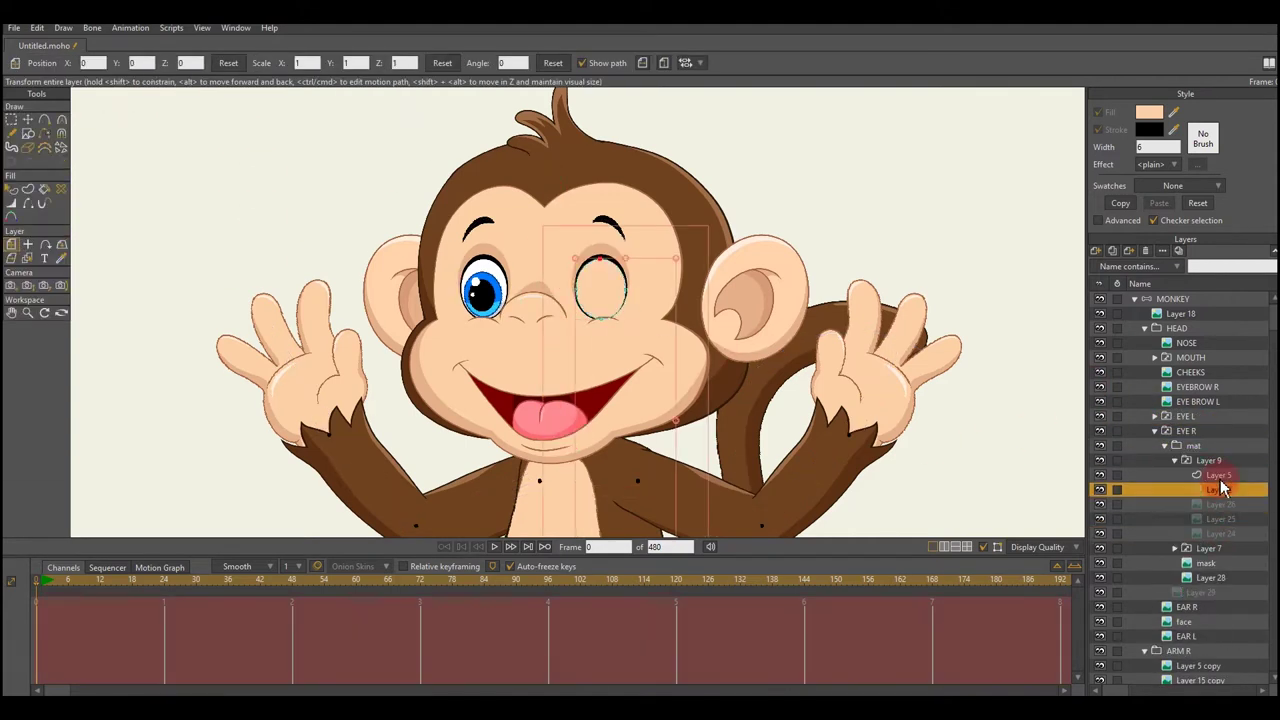
- Rename the first two sublayers of the right eye's Layer 9 as NONE and BLINK
click(1167, 452)
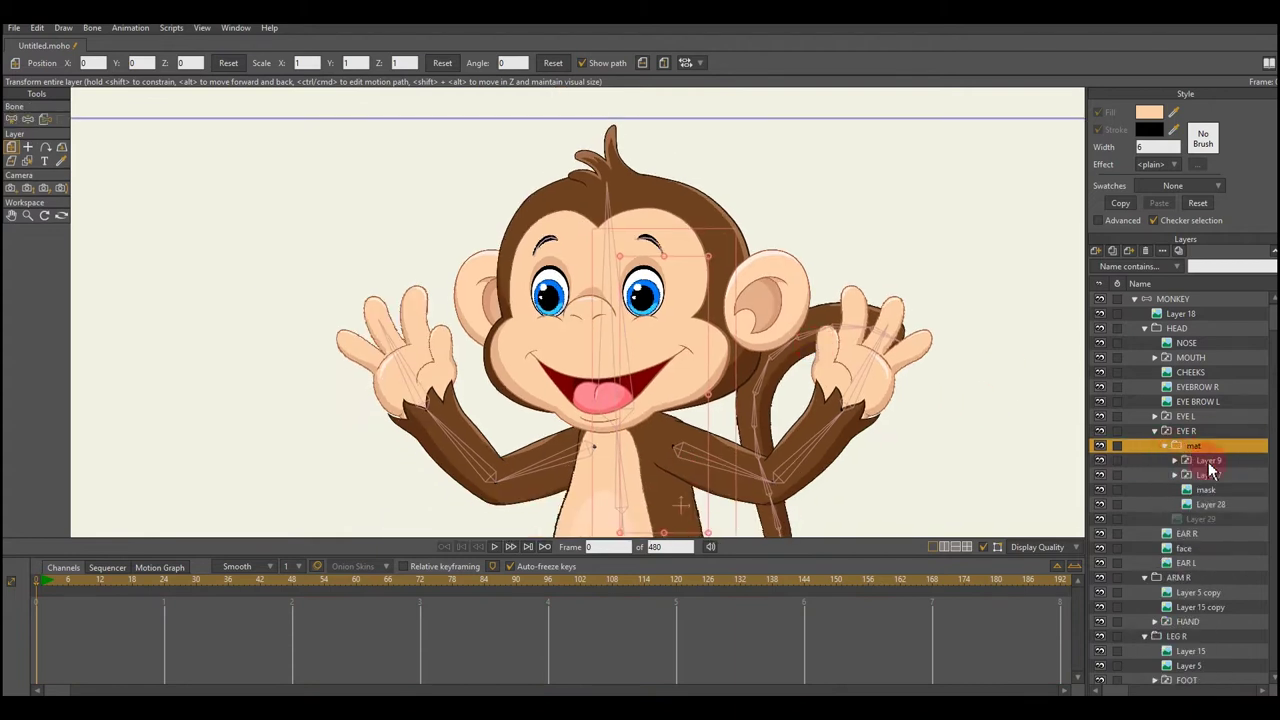
click(1175, 460)
double_click(1222, 475)
text(NONE)
key(Return)
double_click(1218, 490)
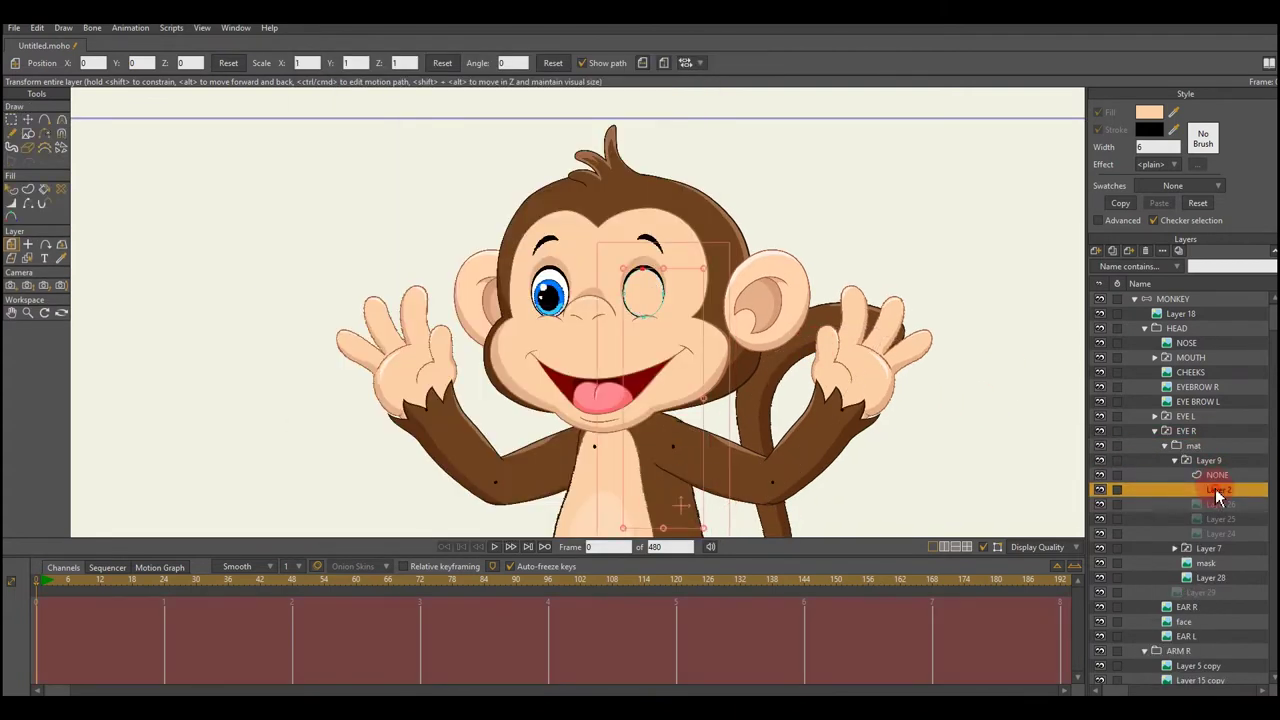
text(BLINK)
key(Return)
- Rename Layer 26 as 1 and Layer 25 as 2 inside the right eye's Layer 9, and rename Layer 24
double_click(1222, 504)
text(1)
click(586, 522)
double_click(1222, 519)
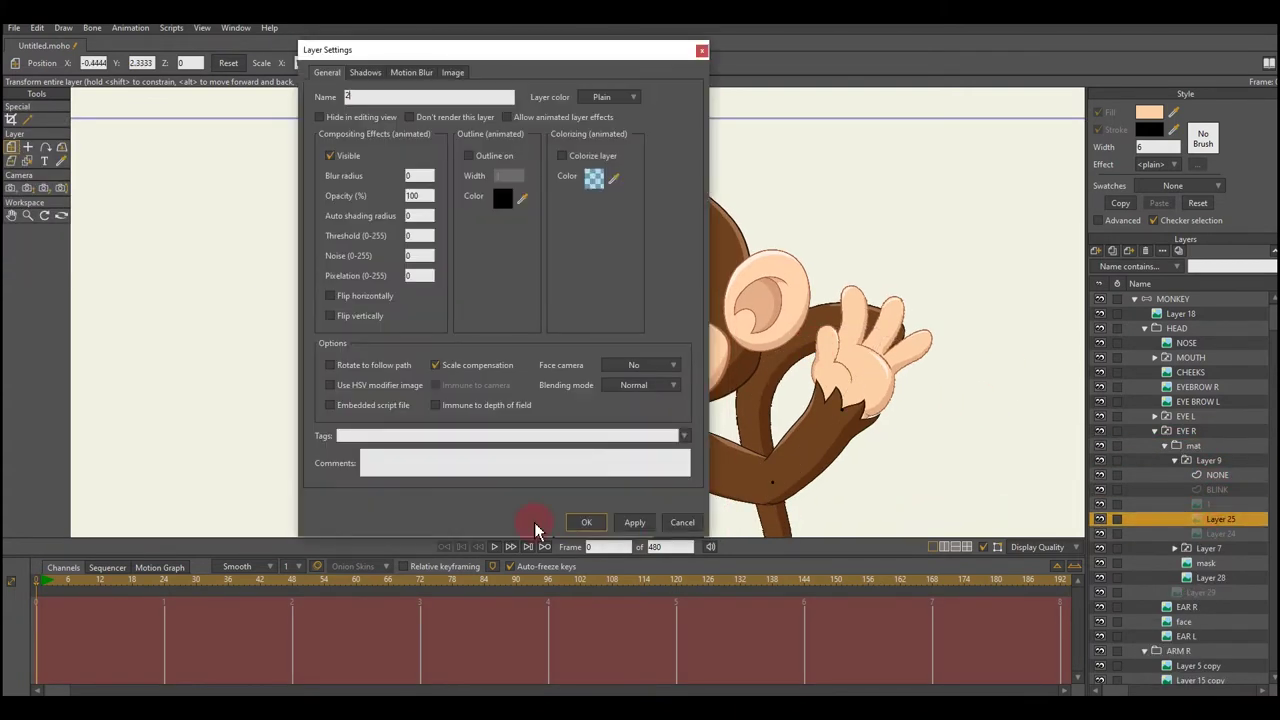
text(2)
double_click(1220, 534)
key(Return)
click(1175, 460)
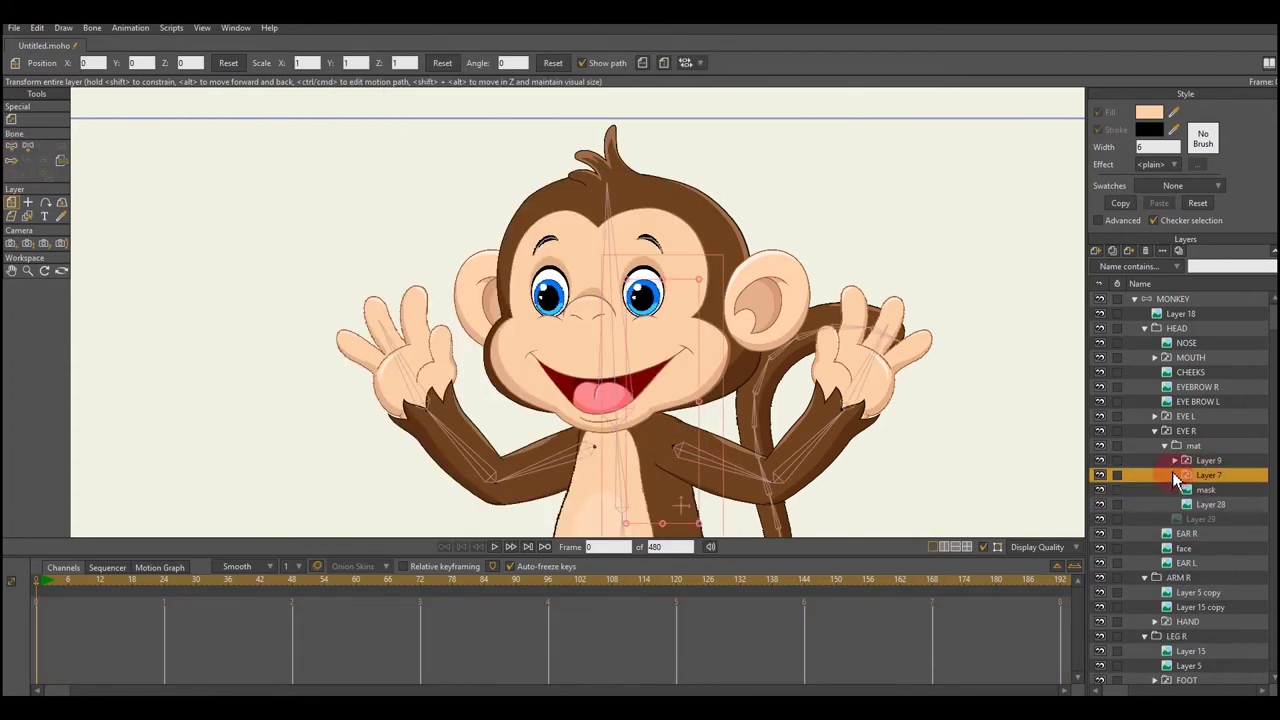
- Bind the right eye's Layer 7 and Layer 28 to the head bone
click(27, 145)
click(1210, 504)
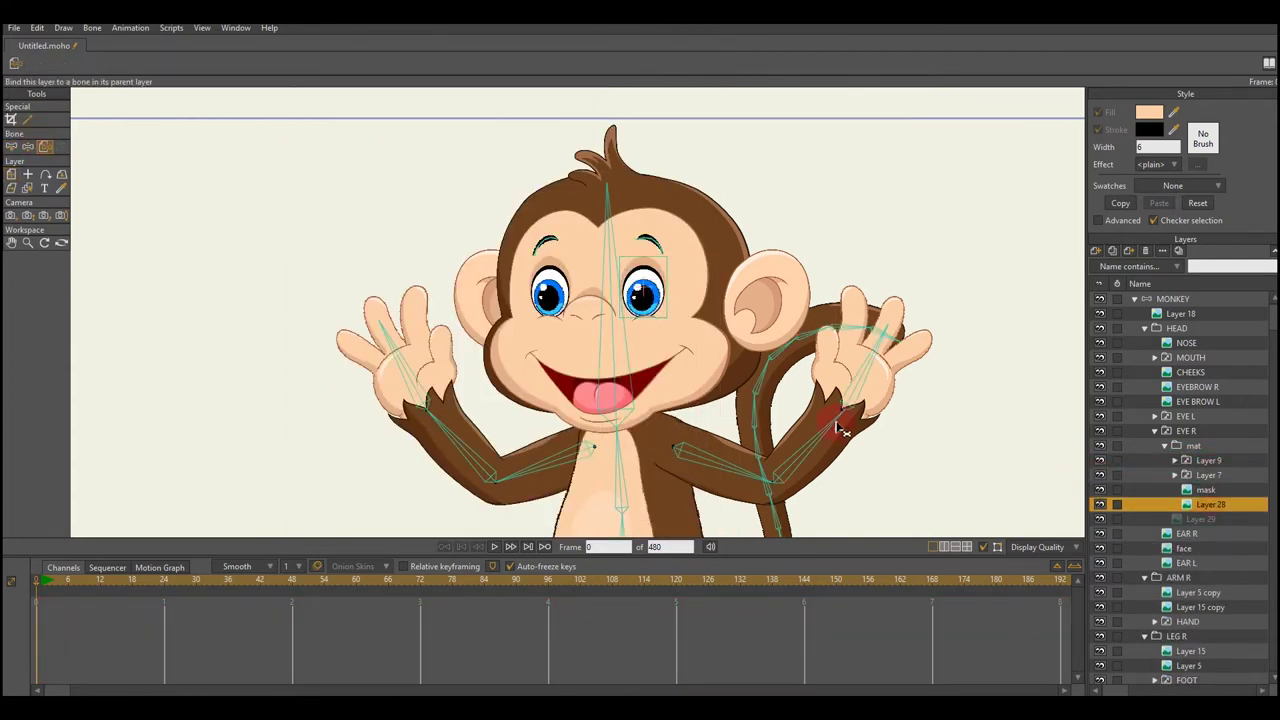
scroll(738, 358, down, 2)
scroll(617, 323, down, 2)
- Select the torso bones for the BODY layer and bind the layer to them
click(1200, 607)
scroll(718, 366, up, 3)
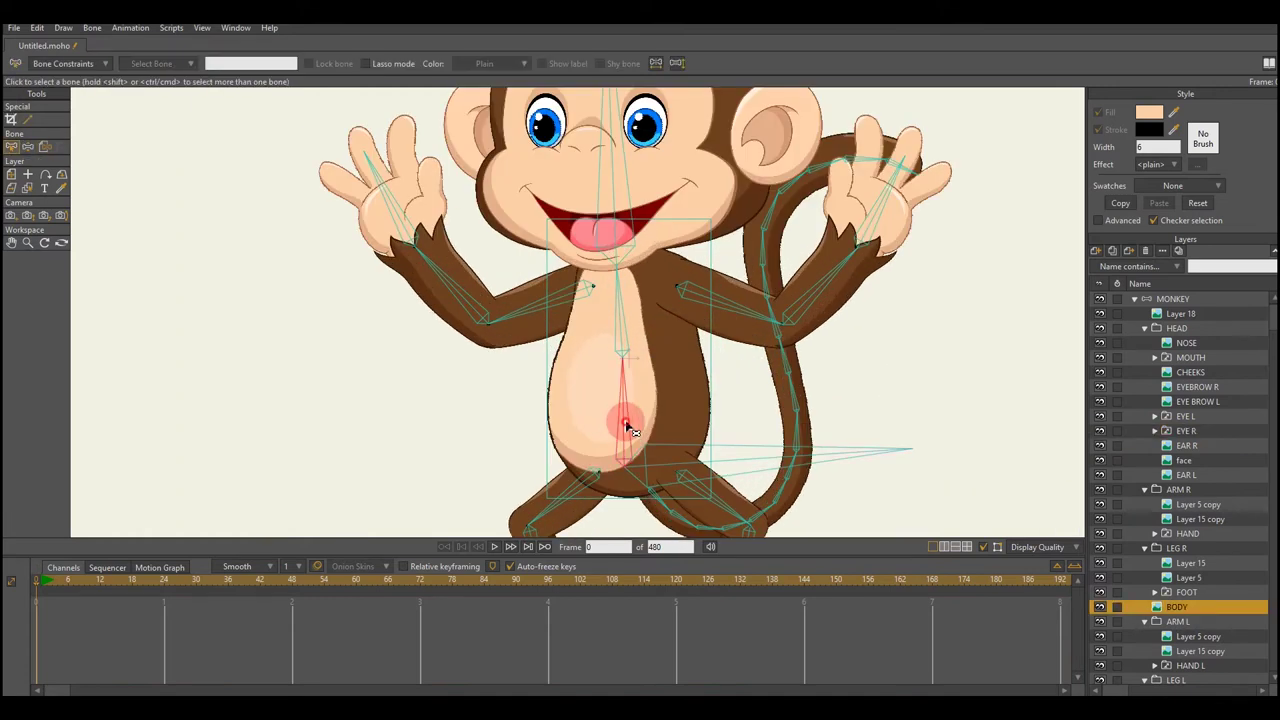
scroll(718, 366, down, 2)
click(1155, 430)
- Bind the arm segment layers to their matching arm bones and the HAND layer to the right hand bone
scroll(718, 366, up, 2)
ctrl+alt+click(471, 329)
ctrl+alt+click(428, 337)
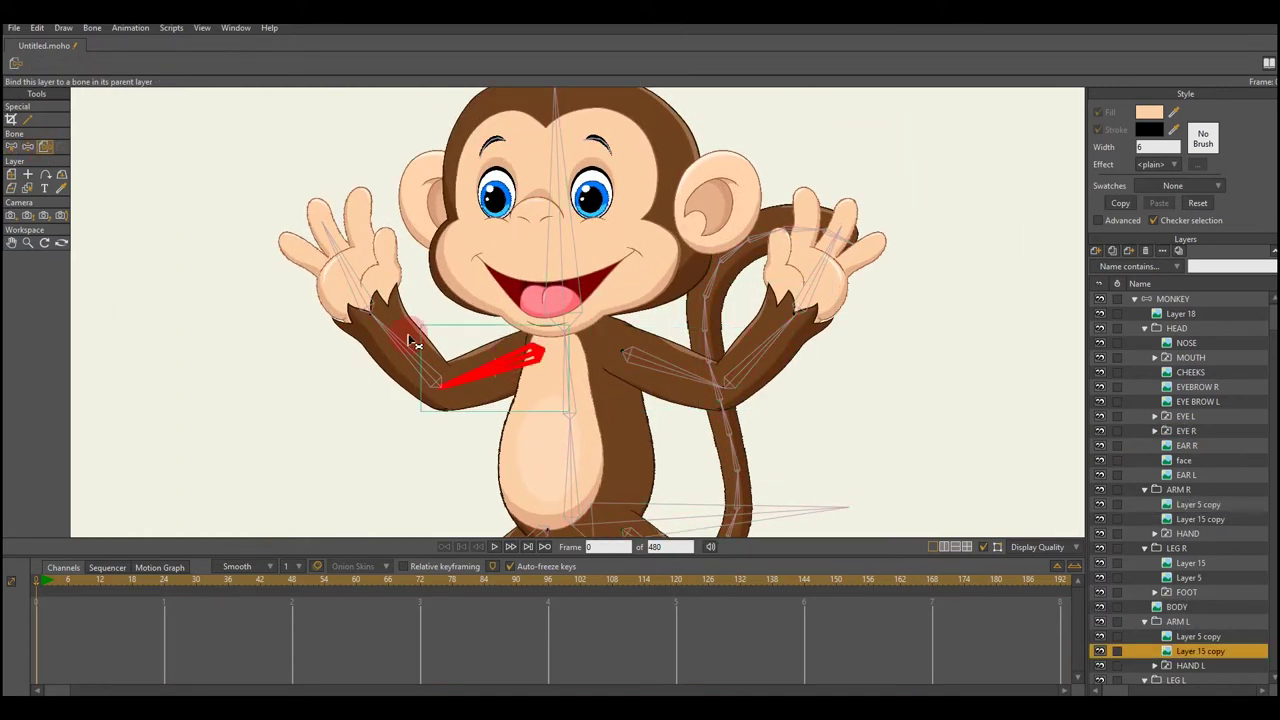
ctrl+alt+click(440, 413)
click(1195, 538)
scroll(900, 380, down, 2)
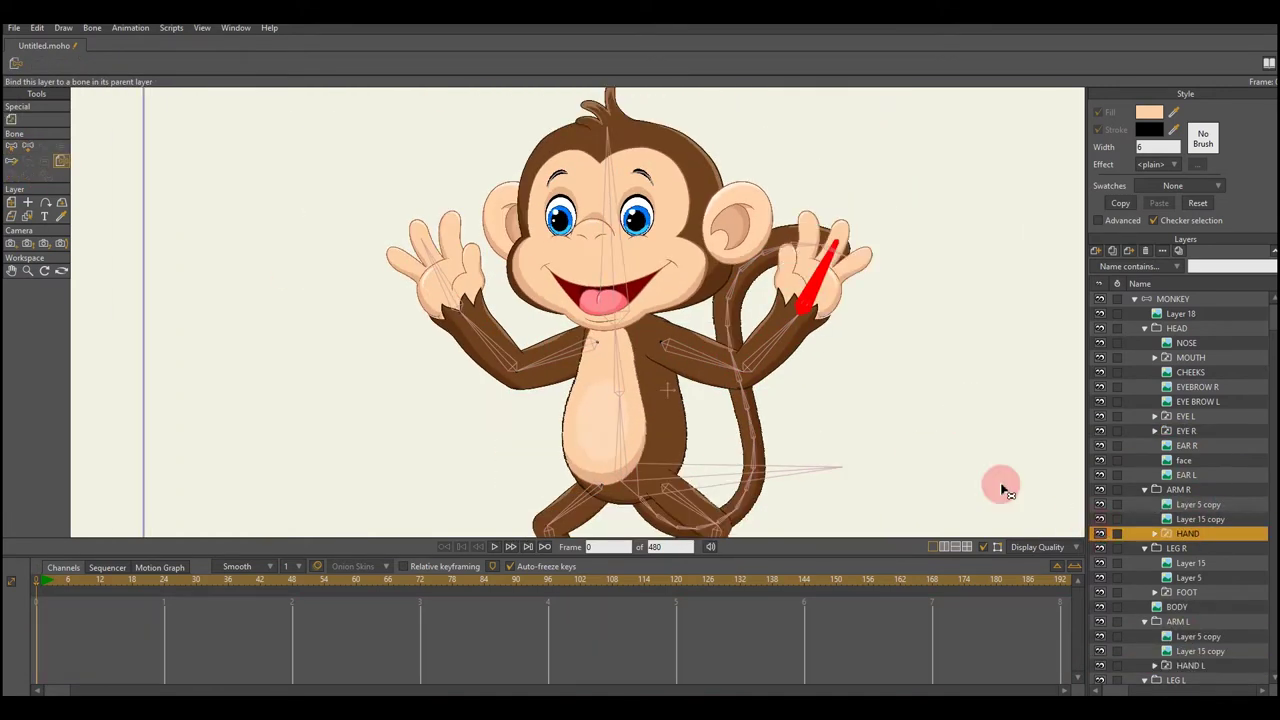
- Bind the leg segment and FOOT layers to their matching thigh, shin and foot bones
scroll(1000, 486, up, 2)
ctrl+alt+click(578, 380)
ctrl+alt+click(666, 466)
scroll(629, 434, up, 2)
ctrl+alt+click(629, 434)
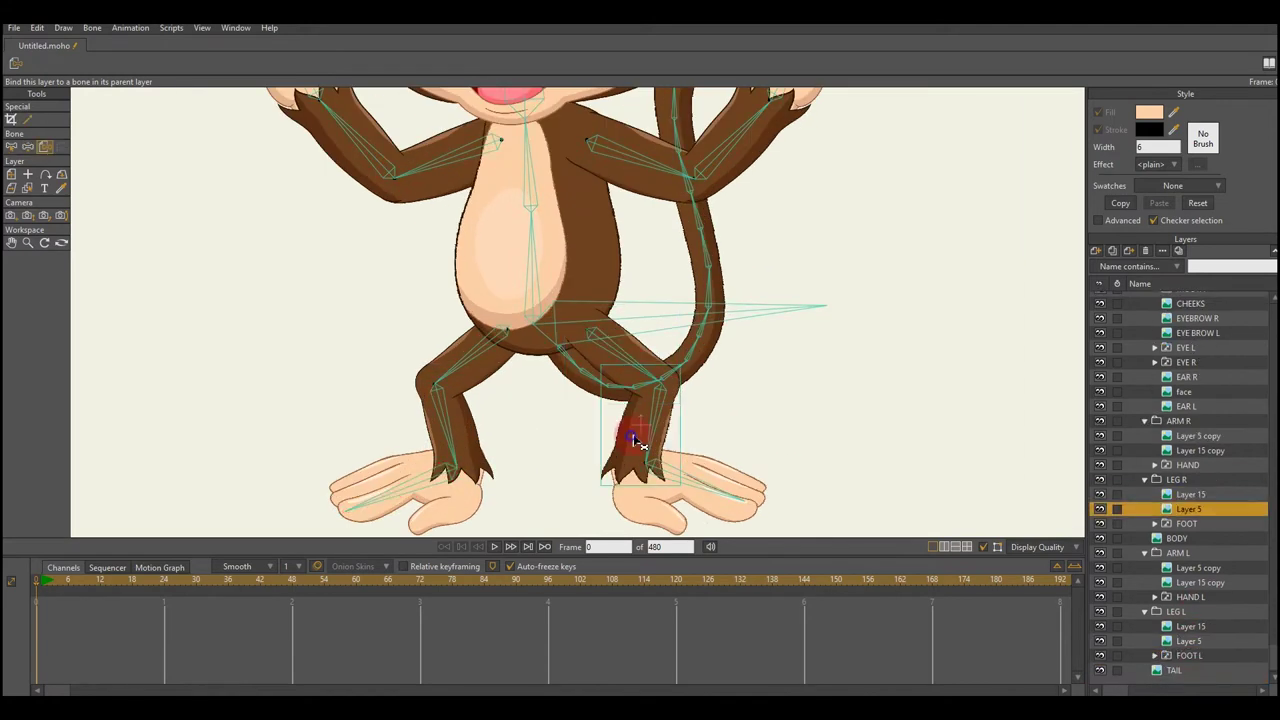
ctrl+alt+click(690, 513)
- Select the chain of tail bones for the TAIL layer to bind the layer to them
scroll(594, 429, down, 2)
ctrl+alt+click(597, 467)
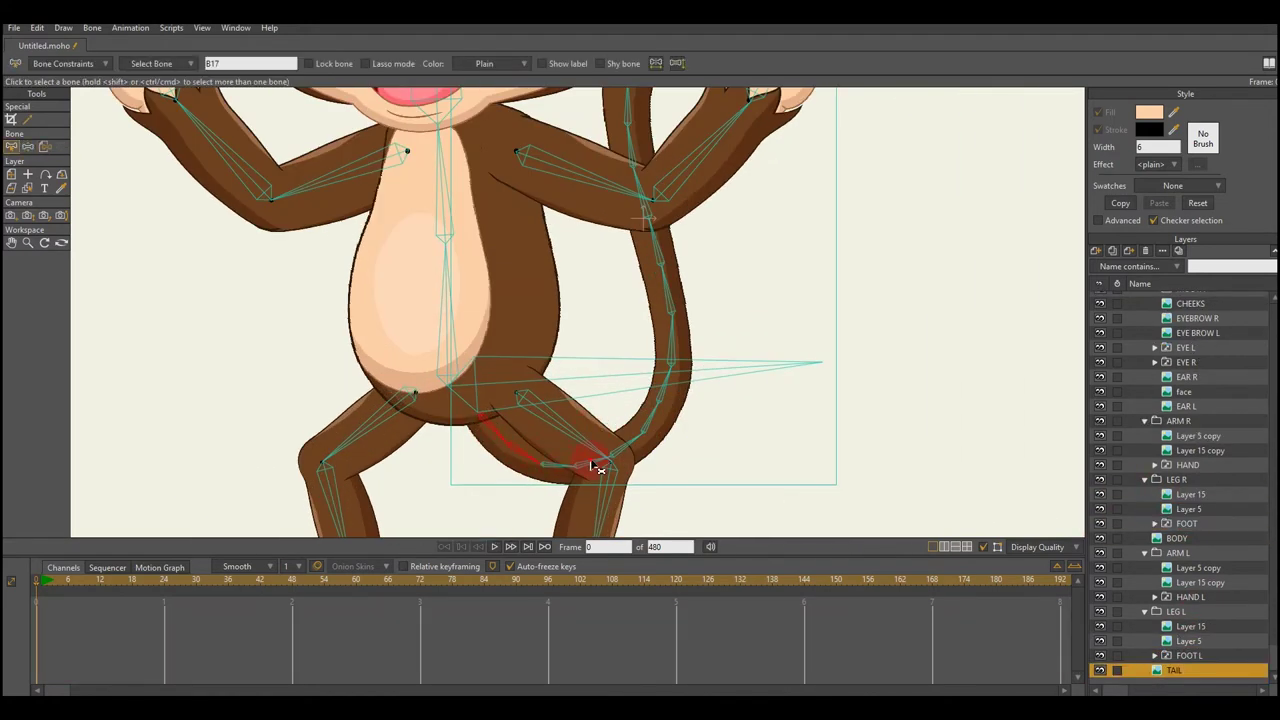
scroll(668, 402, up, 5)
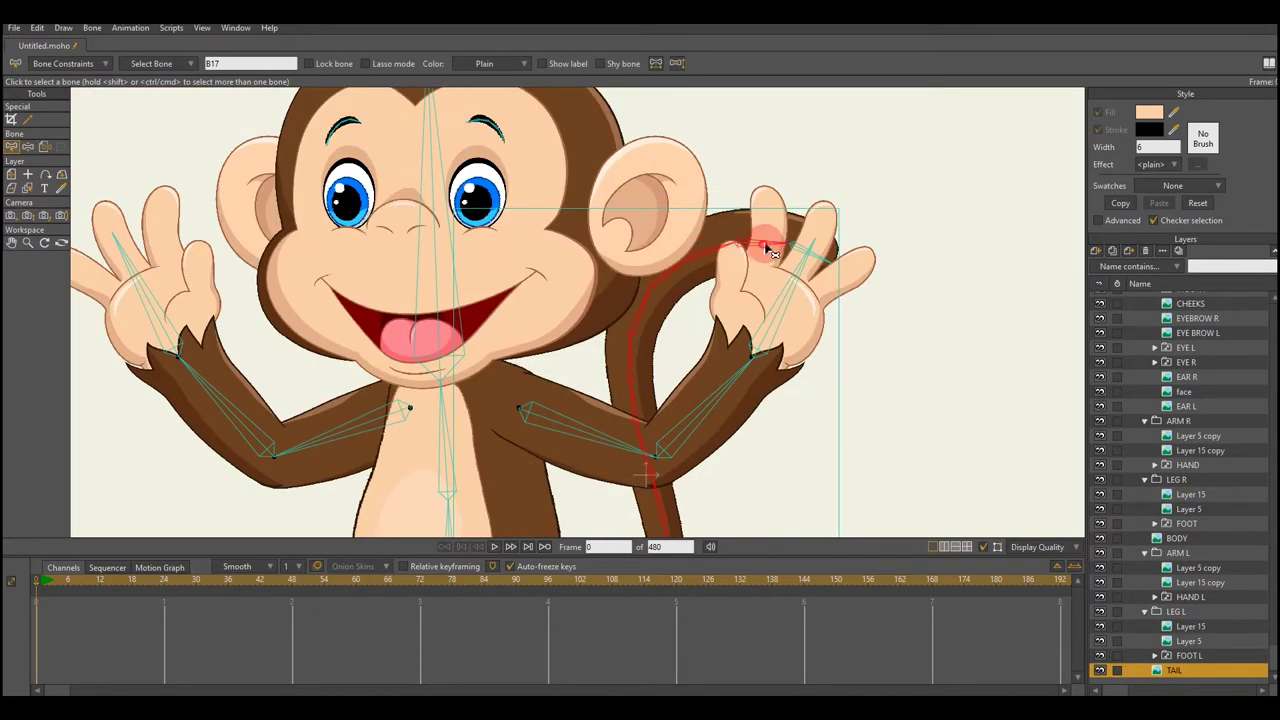
scroll(772, 253, down, 3)
- Test the MONKEY rig by moving the arm bones at frame 5
click(1172, 299)
click(62, 580)
key(t)
scroll(565, 342, up, 3)
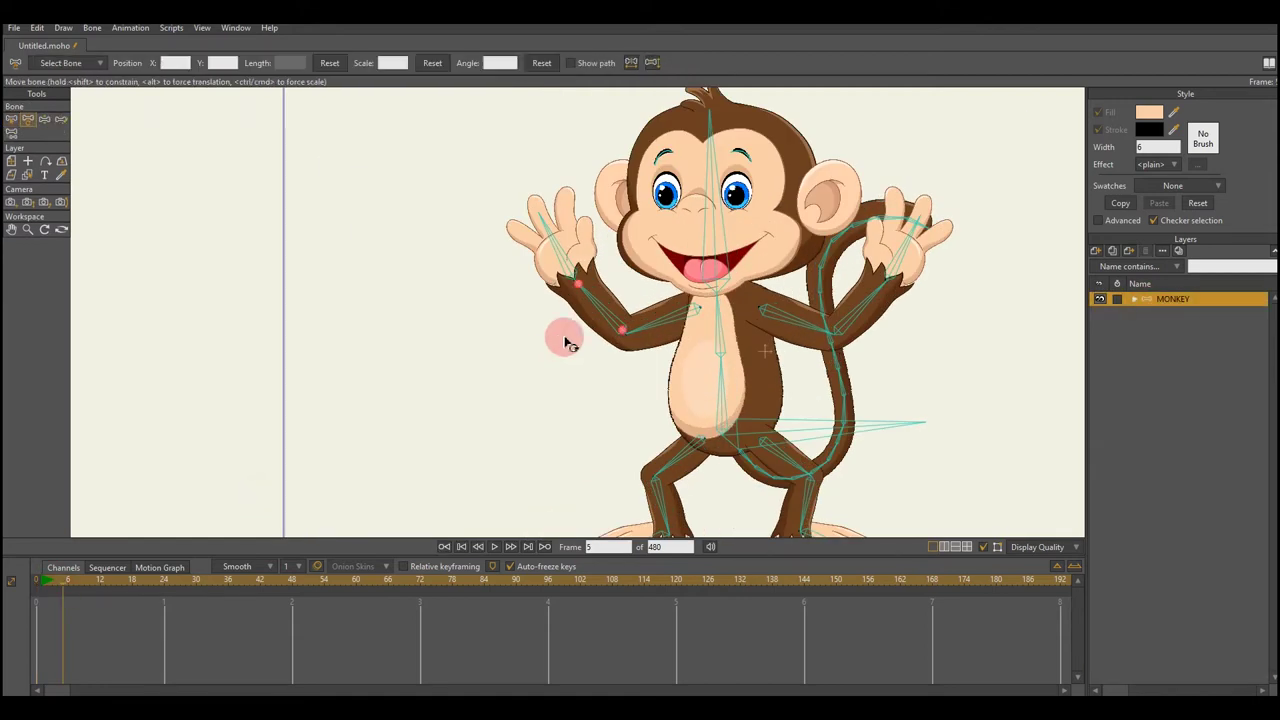
mouse_move(565, 342)
mouse_down()
mouse_move(520, 395)
mouse_move(510, 450)
mouse_up()
- At frame 0, add a horizontal bone beside the head at eye level and name it EYES
click(36, 580)
key(a)
scroll(400, 300, up, 3)
drag(525, 292, 293, 300)
text(z)
text(E)
key(Return)
scroll(531, 189, down, 3)
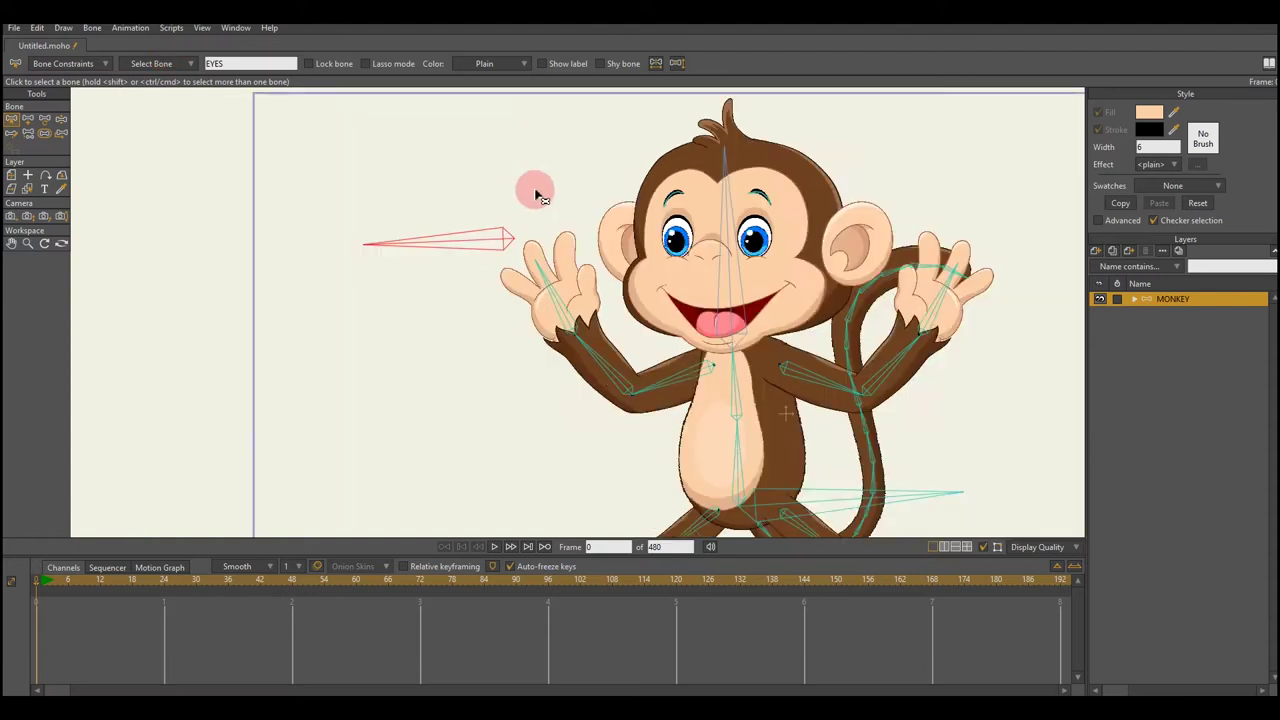
- Parent the EYES bone to the head bone and bind the right eye's Layer 23 to the EYES bone
scroll(677, 277, up, 4)
key(a)
scroll(731, 279, down, 1)
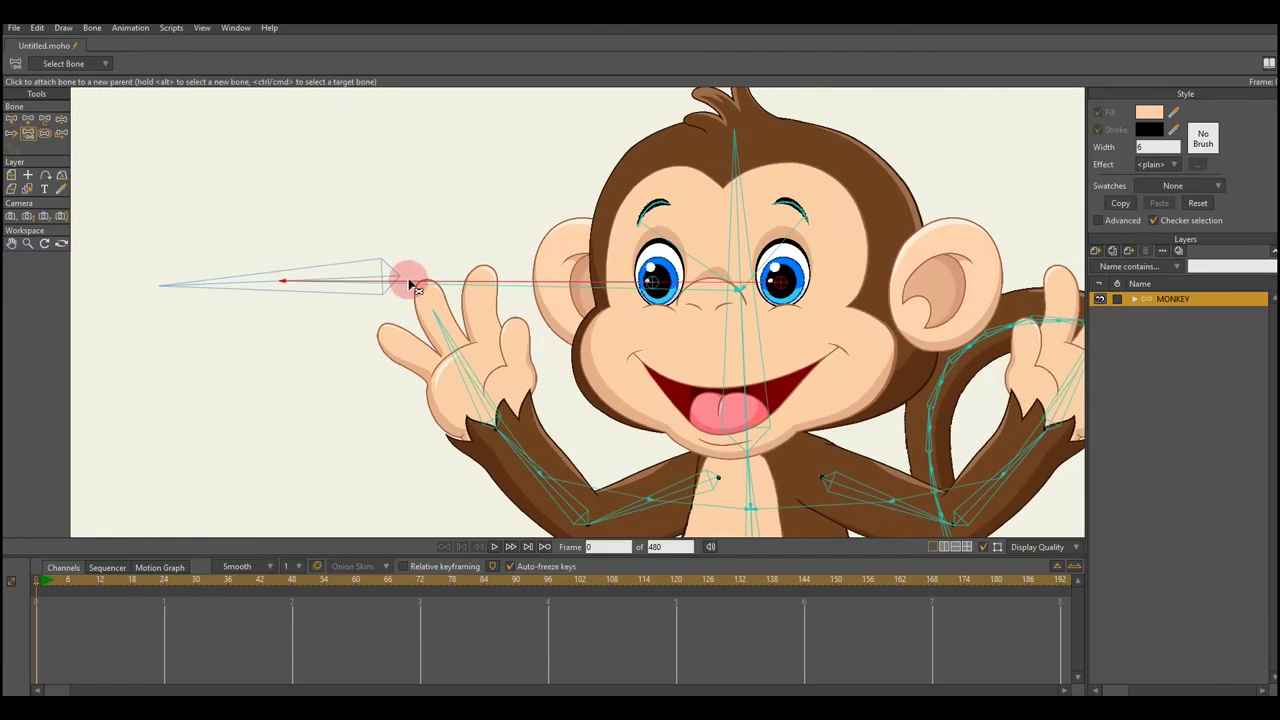
click(45, 146)
scroll(400, 280, up, 3)
scroll(345, 283, down, 1)
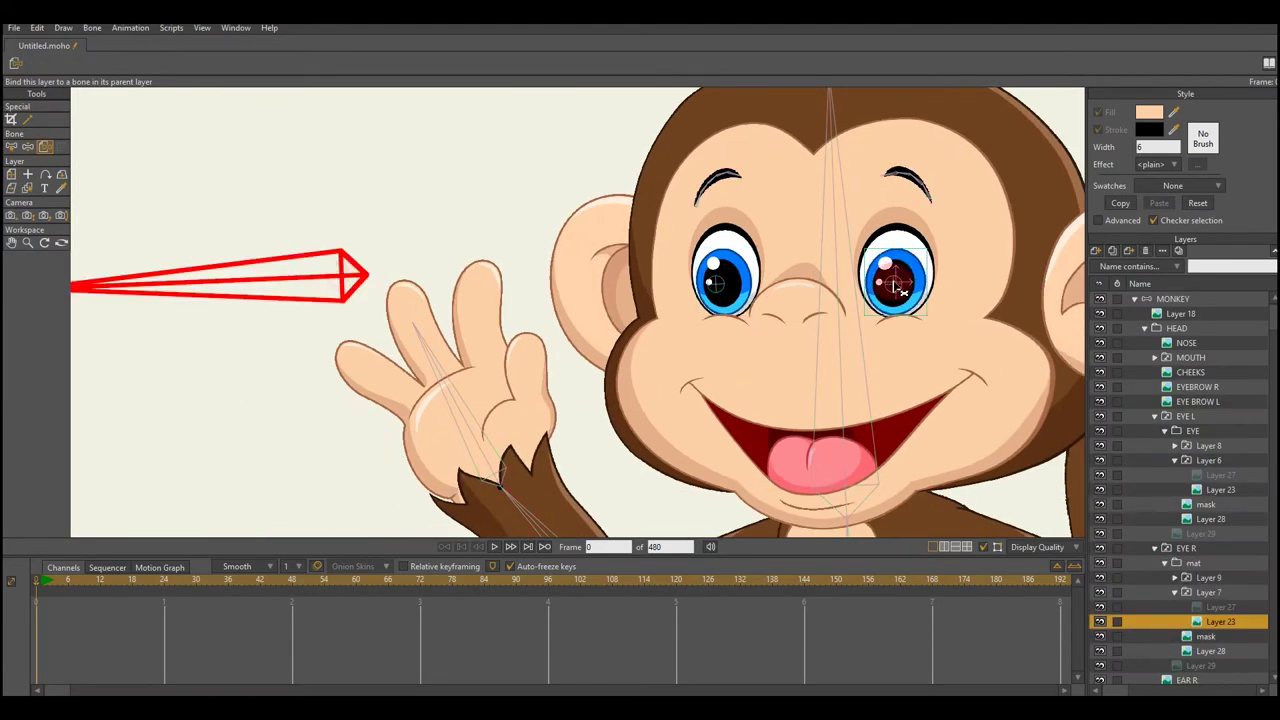
- Test the pupils by moving the EYES bone on a later frame
click(89, 580)
click(354, 291)
drag(614, 300, 845, 295)
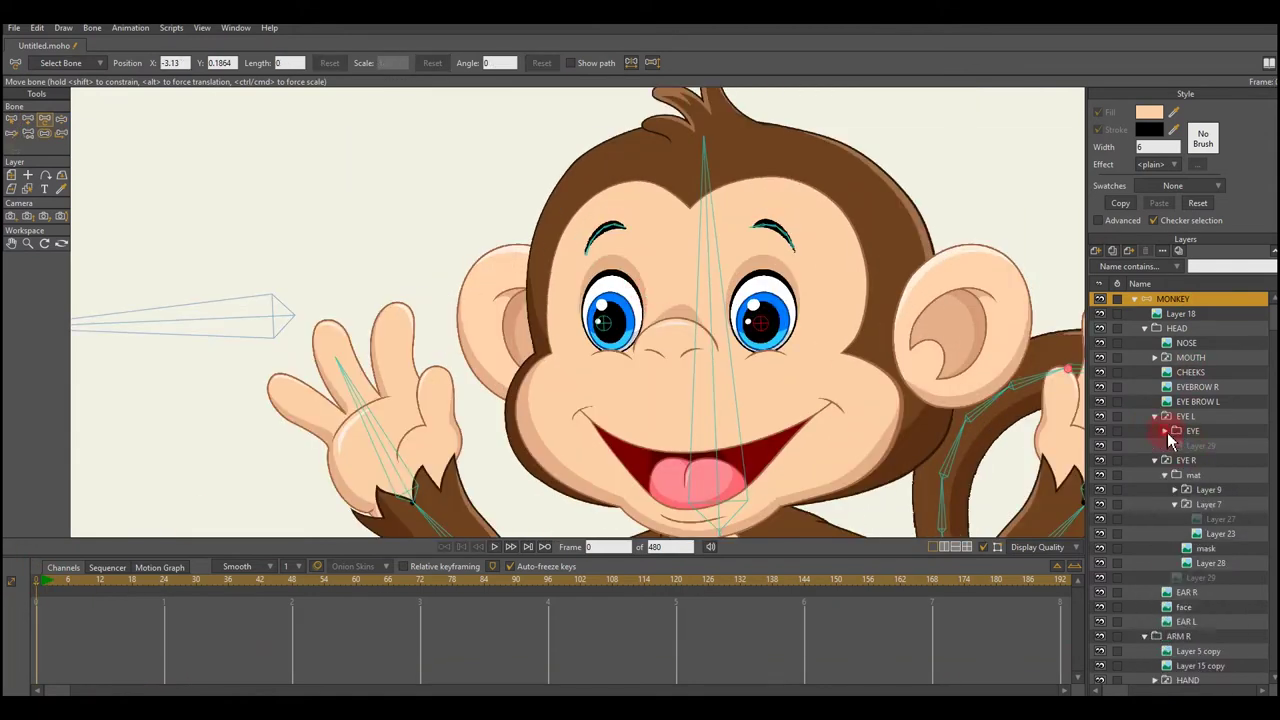
- Set the group mask of the EYE group inside EYE L to Hide all
click(1205, 476)
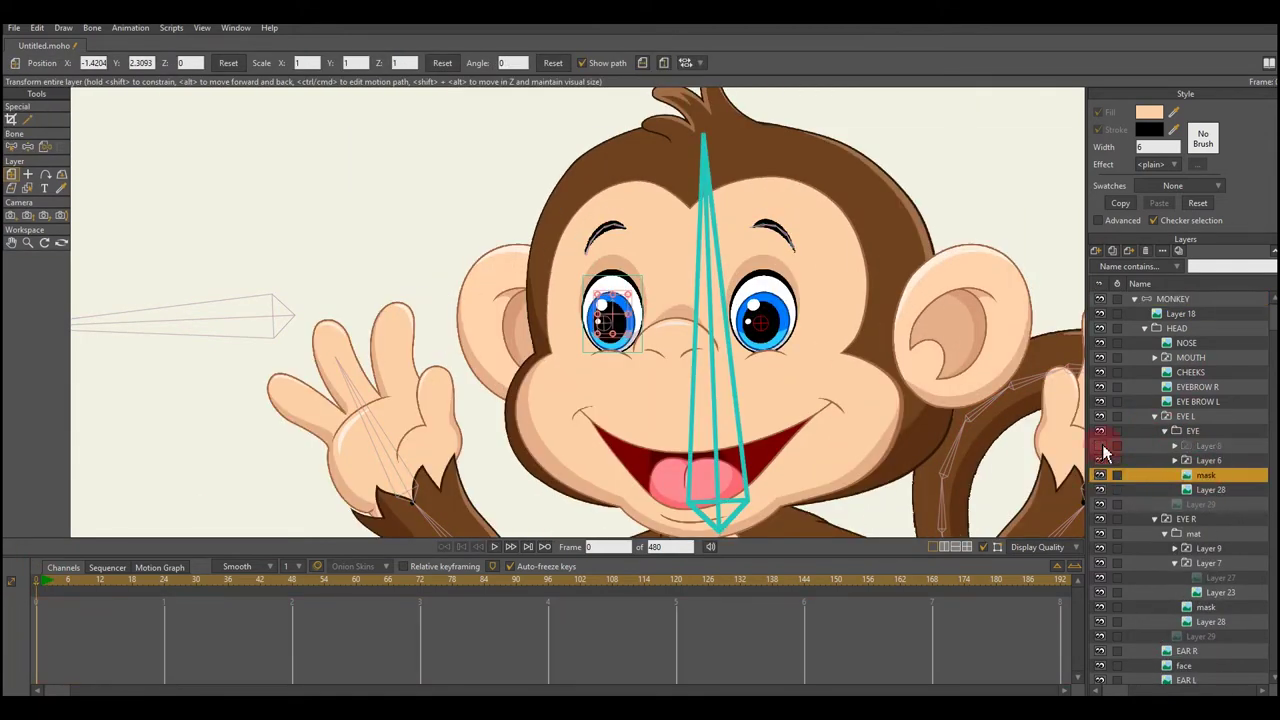
click(1195, 432)
double_click(1195, 432)
click(412, 170)
click(633, 519)
- Make the mask layer in EYE L's EYE group clear the mask and add itself to it
click(1210, 489)
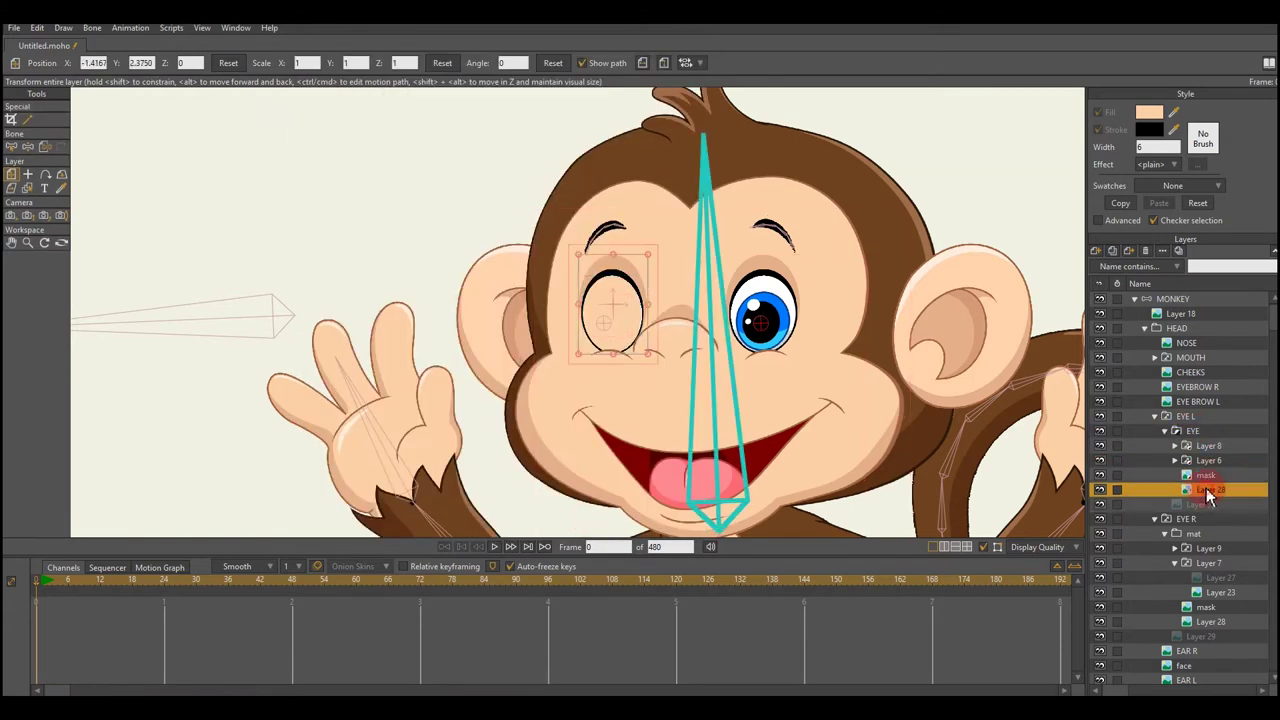
right_click(1220, 482)
click(1127, 604)
click(1208, 476)
right_click(1208, 478)
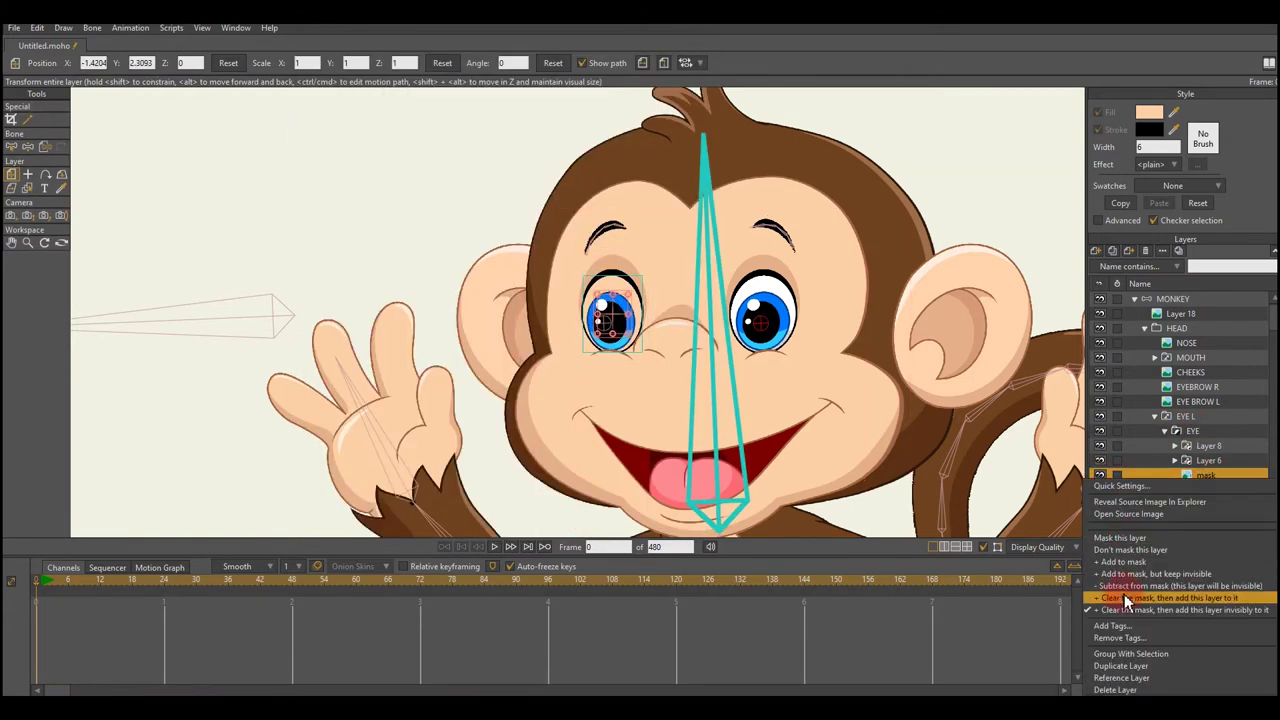
click(1135, 604)
- Bind the left eye's Layer 6 and the right eye's Layer 7 switch layers to the EYES bone
click(1100, 462)
click(1175, 445)
click(1206, 504)
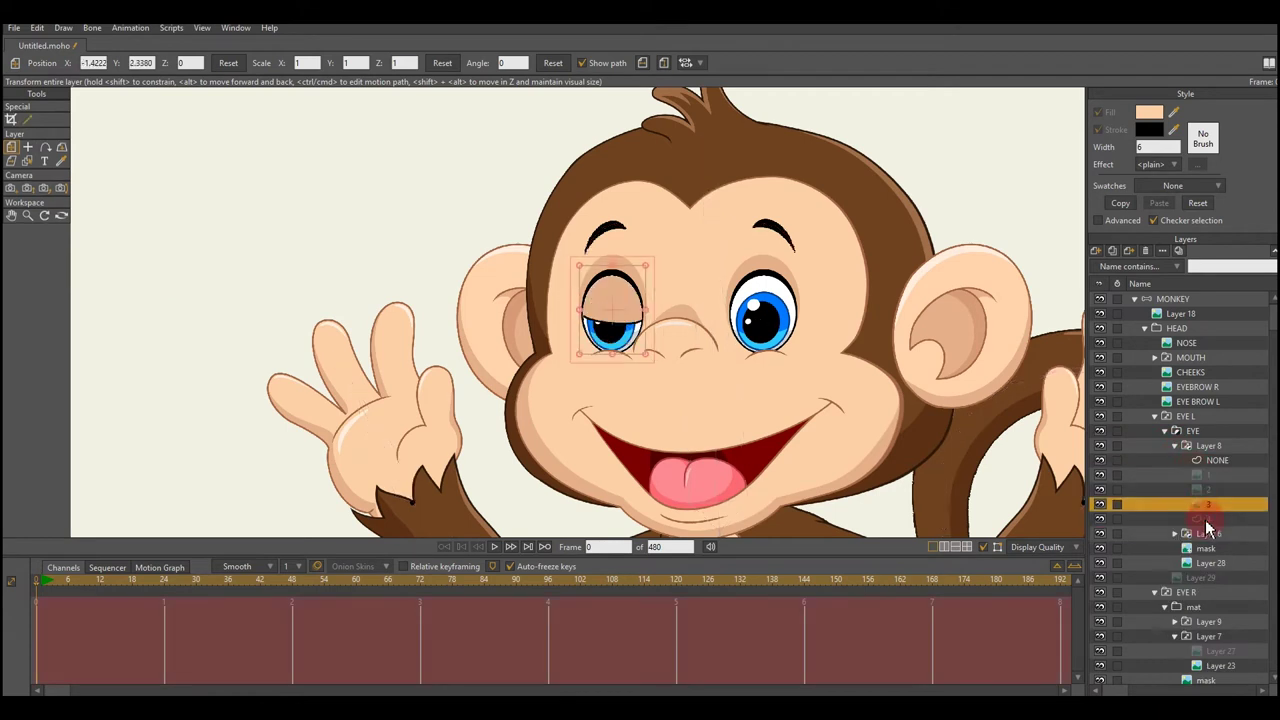
click(1200, 533)
click(1175, 533)
click(1220, 563)
click(1200, 533)
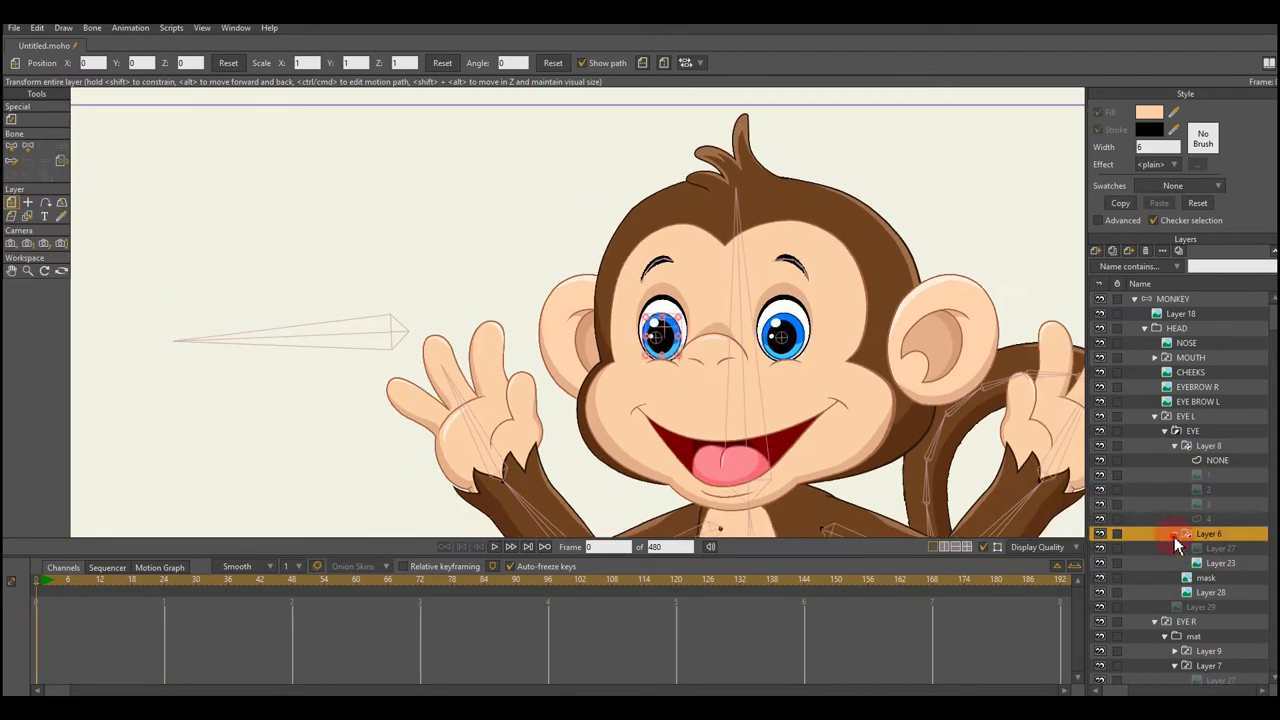
click(1175, 533)
key(b)
scroll(962, 418, down, 1)
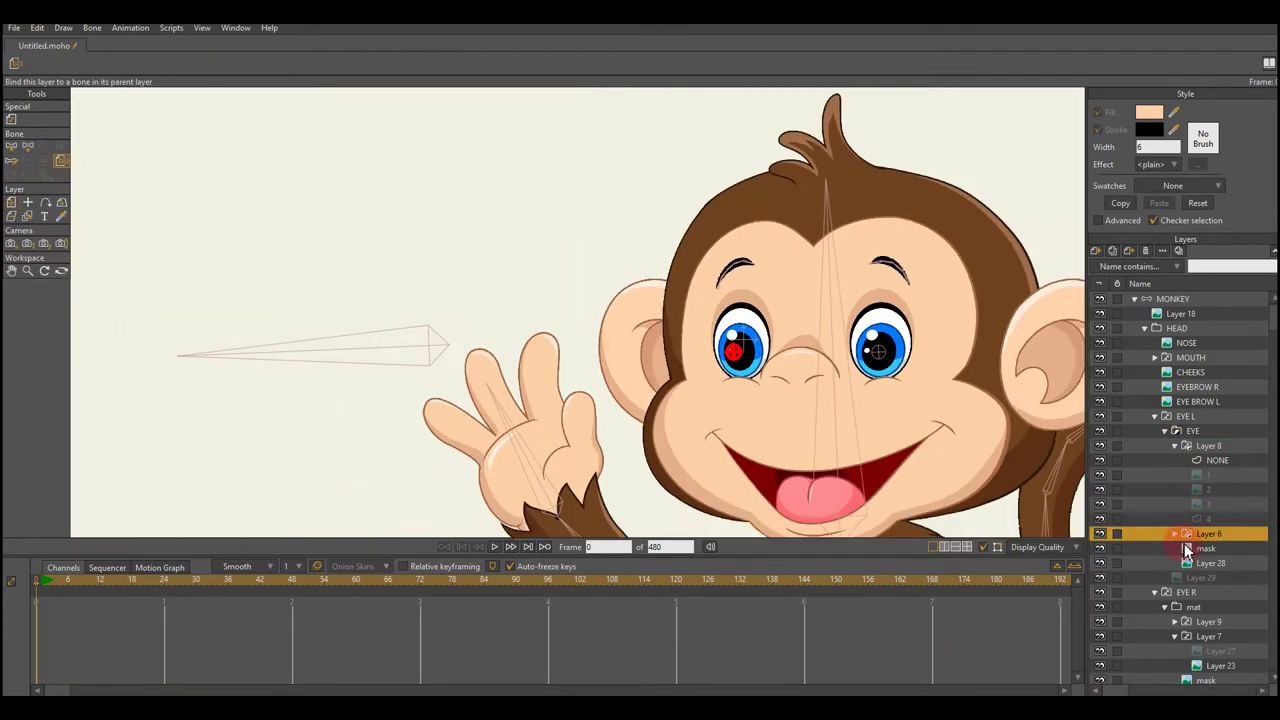
scroll(1182, 537, down, 3)
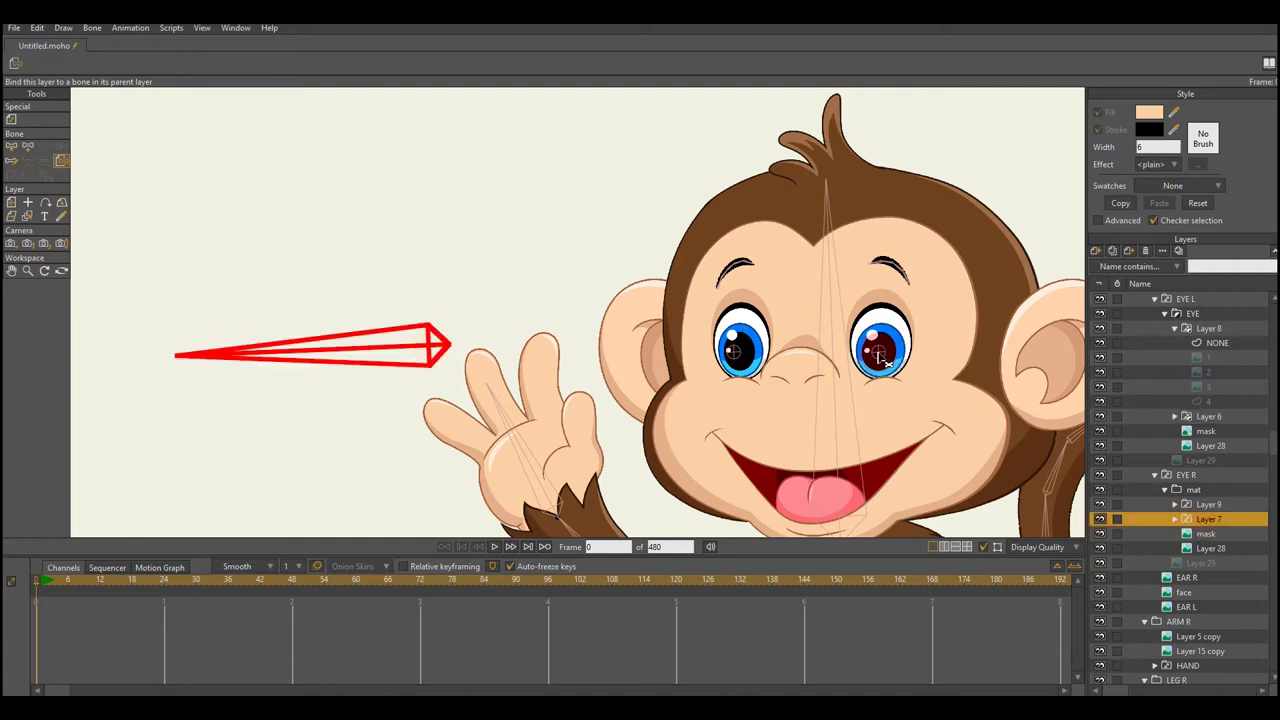
- Add a vertical control bone above the monkey's head in the MONKEY layer and name it HEAD TURN
scroll(1218, 547, up, 10)
click(1173, 298)
scroll(457, 334, down, 4)
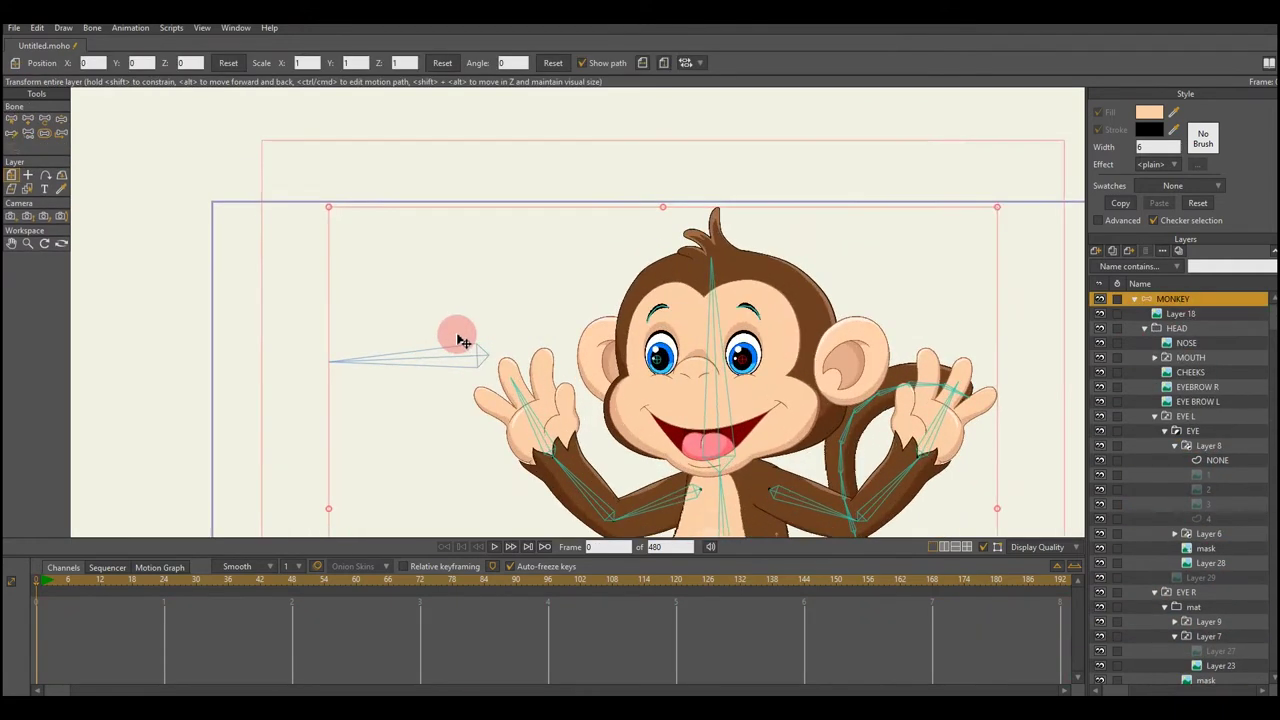
key(a)
scroll(523, 263, down, 2)
scroll(610, 300, up, 2)
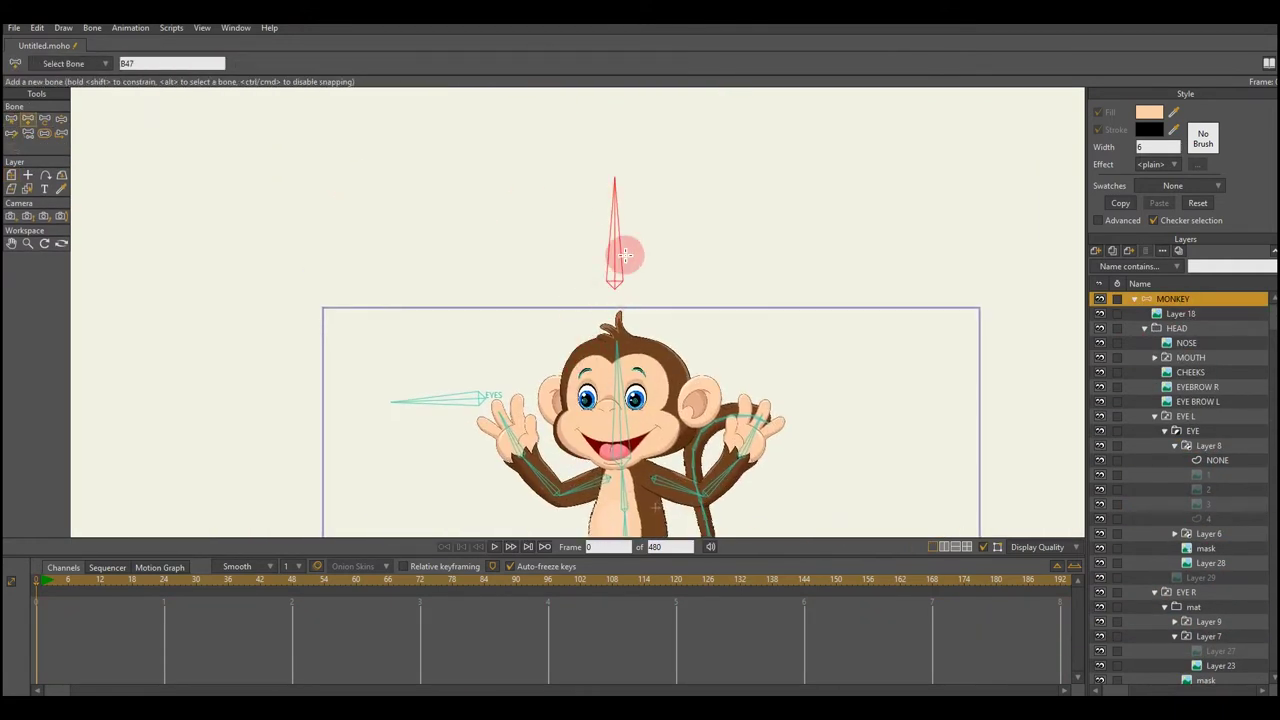
key(z)
click(254, 64)
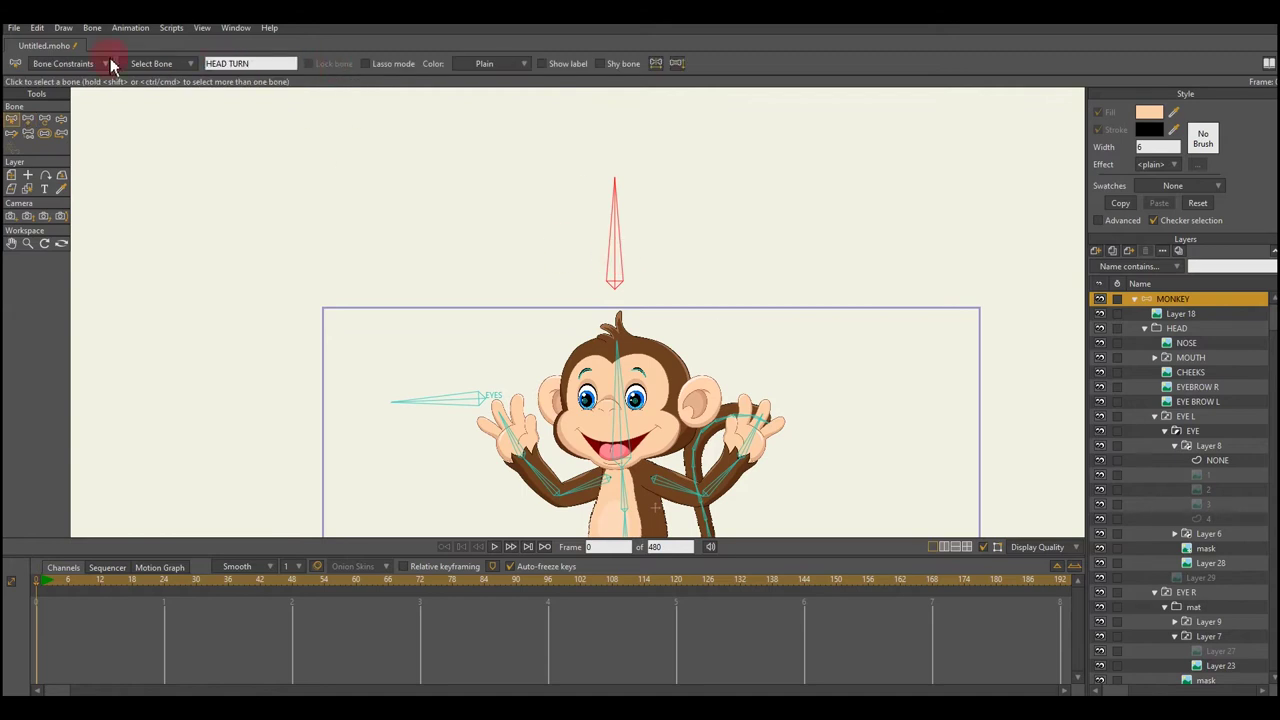
- Test the EYES bone to check how both pupils are masked
scroll(500, 351, up, 3)
key(t)
click(450, 337)
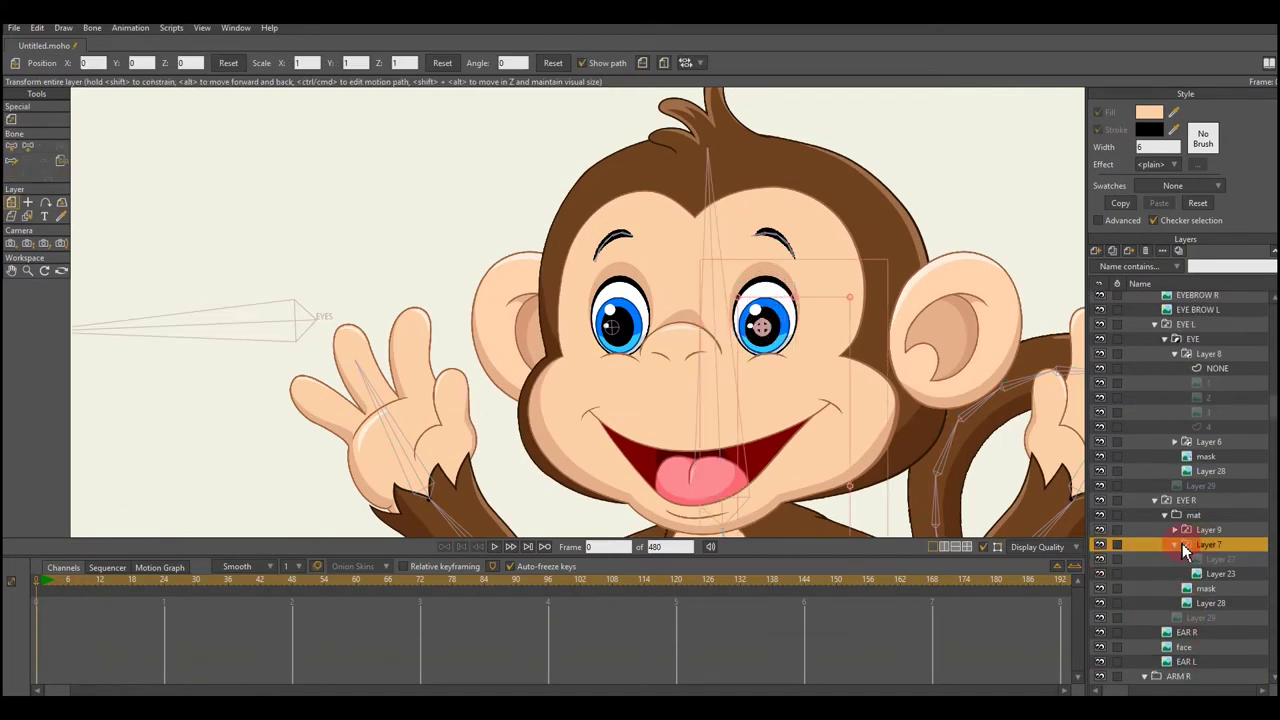
- Set the group mask of EYE R's mat group to Hide all and add its mask layer to the mask
double_click(1193, 514)
click(456, 72)
click(428, 158)
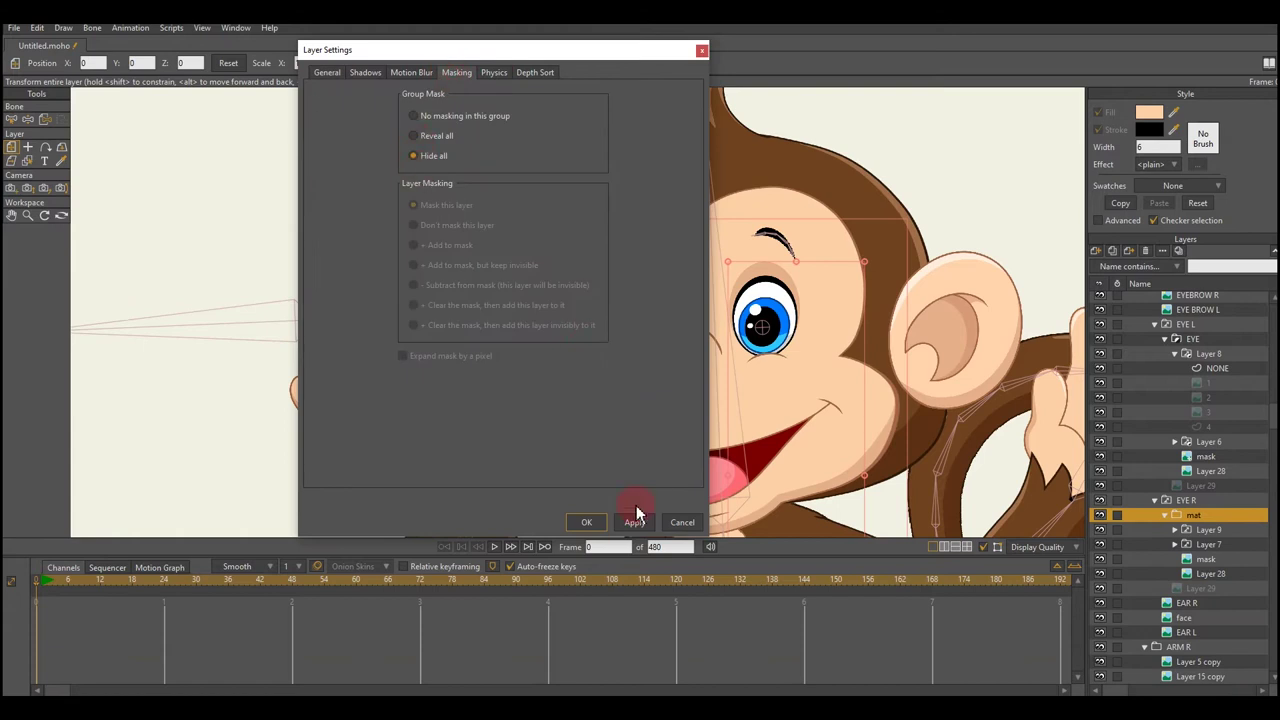
click(634, 522)
click(586, 522)
right_click(1205, 561)
click(1124, 553)
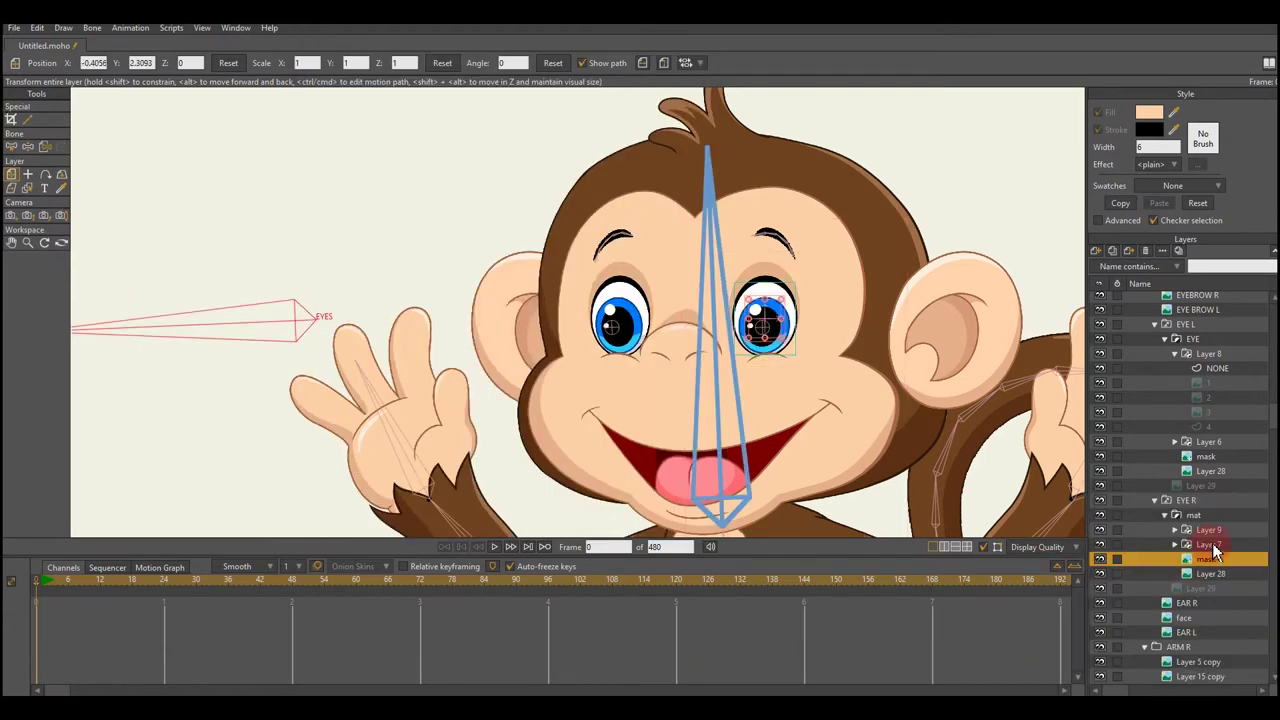
click(1195, 514)
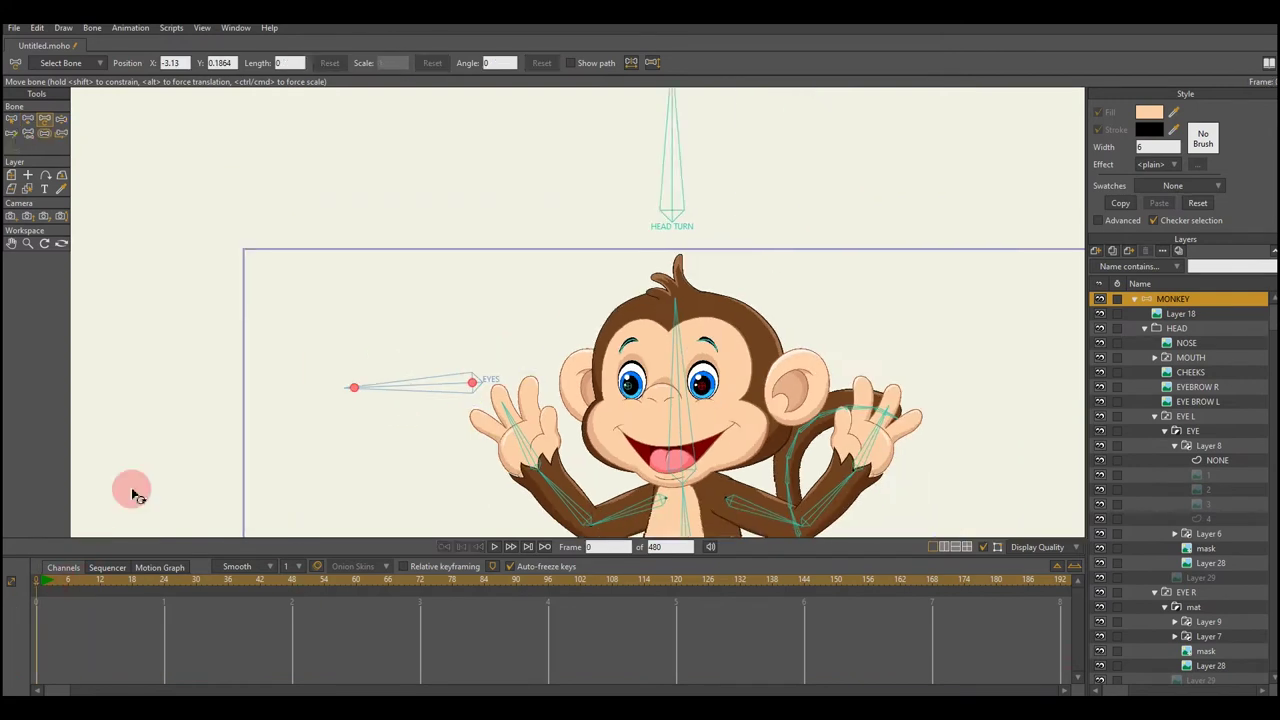
- Enable angle constraints on the HEAD TURN bone and adjust them to limit its rotation to the side
click(651, 271)
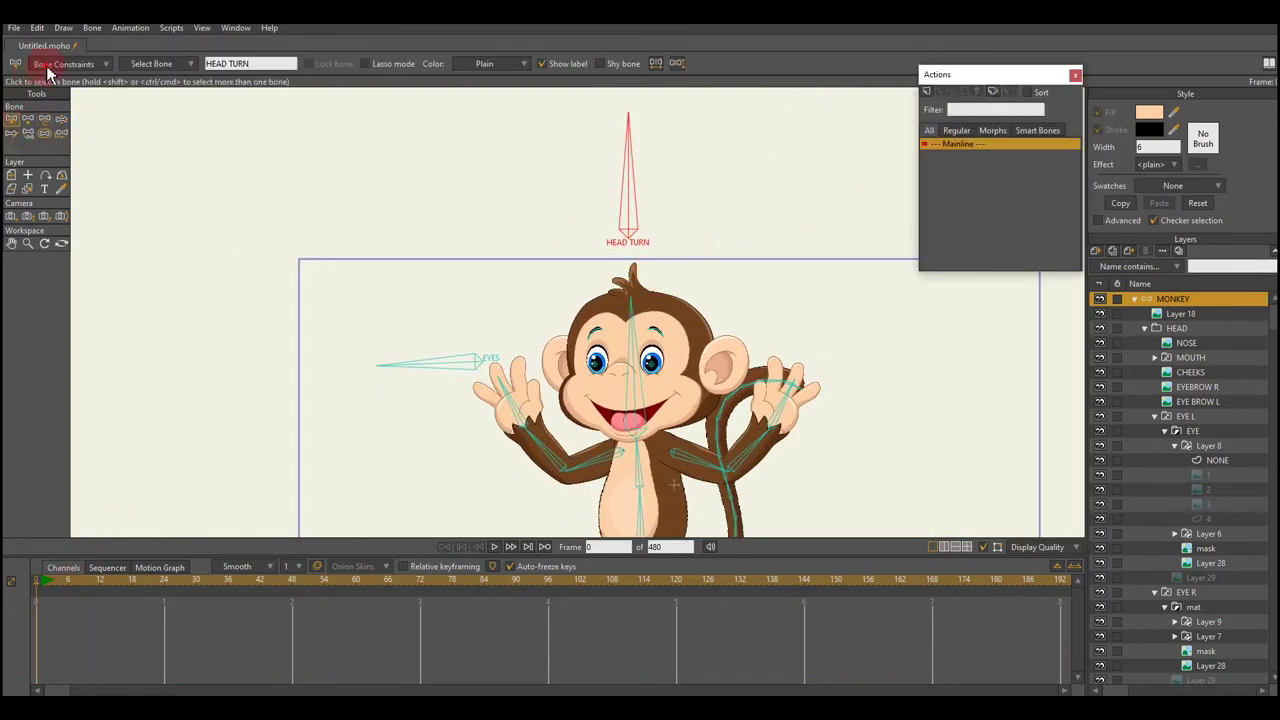
click(47, 66)
click(118, 93)
click(185, 380)
click(403, 131)
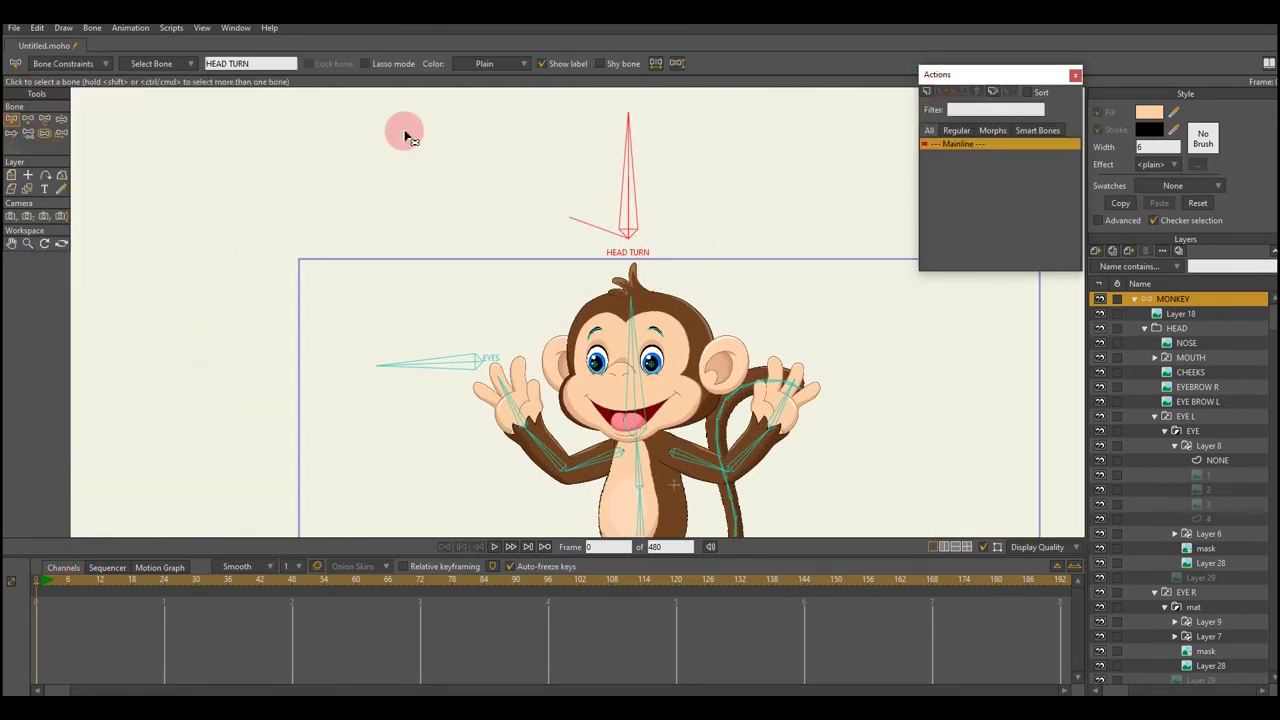
click(63, 63)
click(186, 381)
click(510, 272)
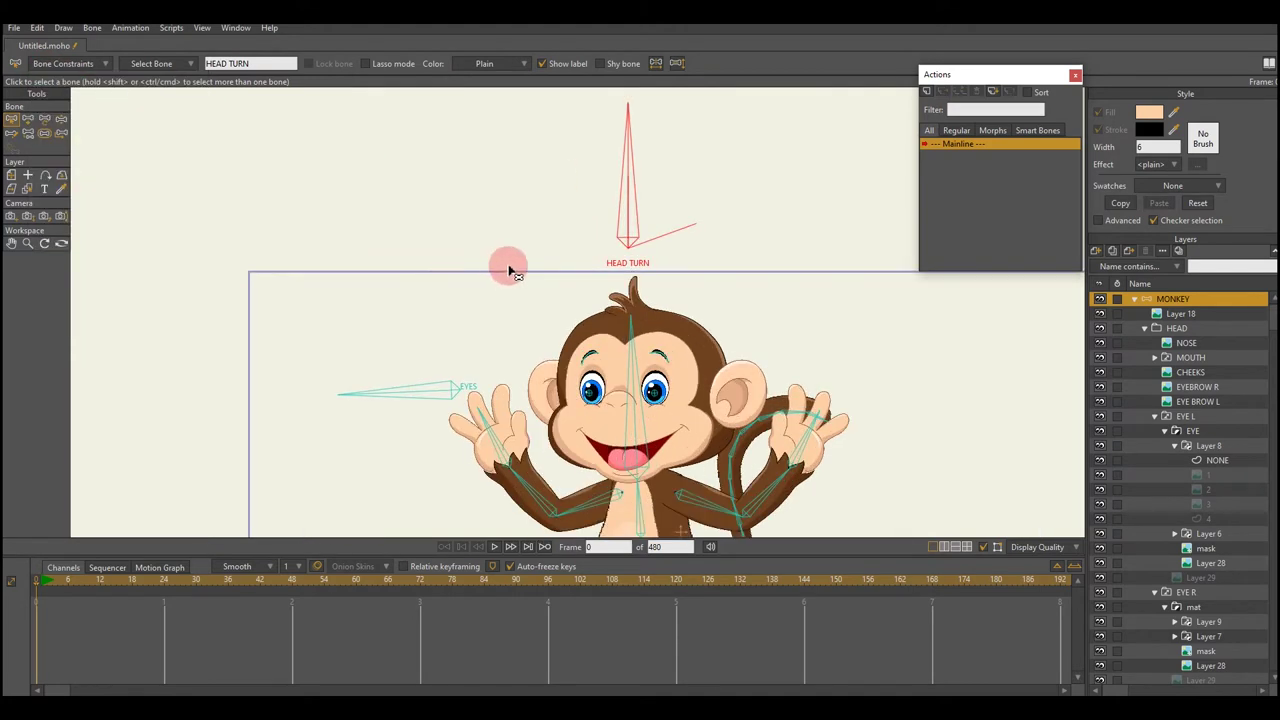
- Create a smart bone action named HEAD TURN for the HEAD TURN bone
click(926, 91)
click(646, 391)
click(88, 579)
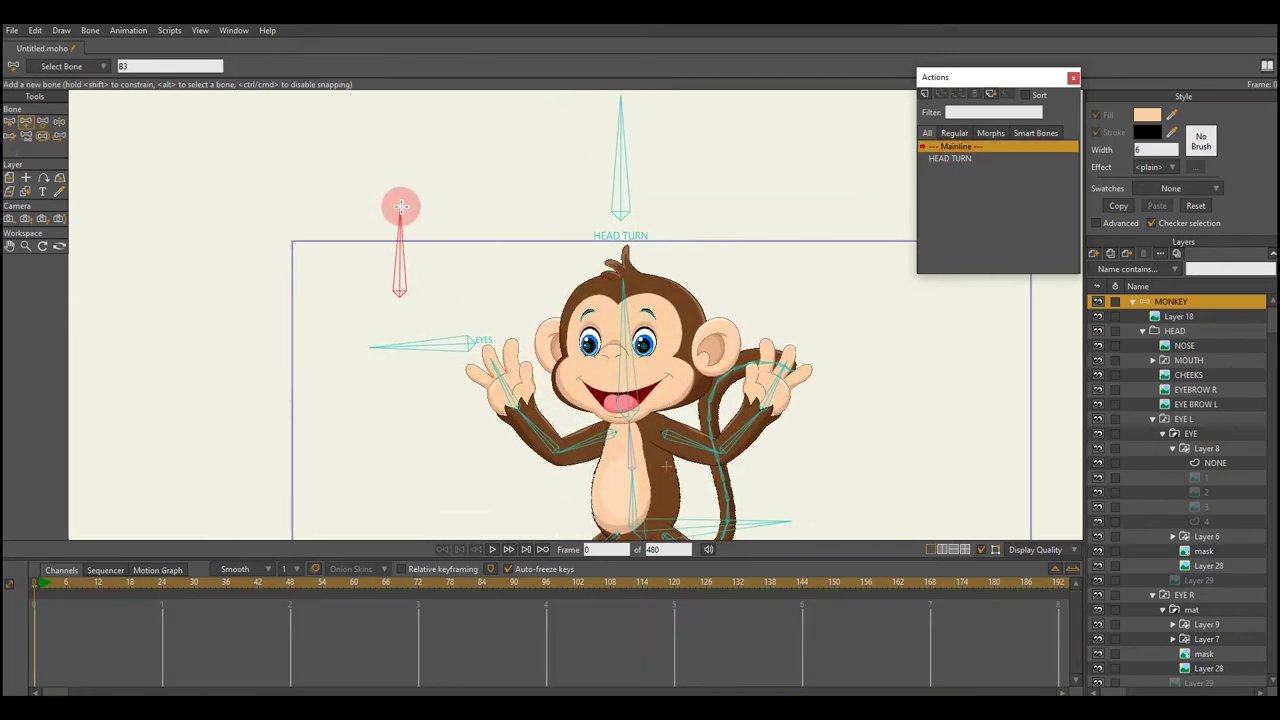
- Add a vertical control bone above the EYES bone, name it EYE POSE L and show its label
drag(400, 207, 397, 223)
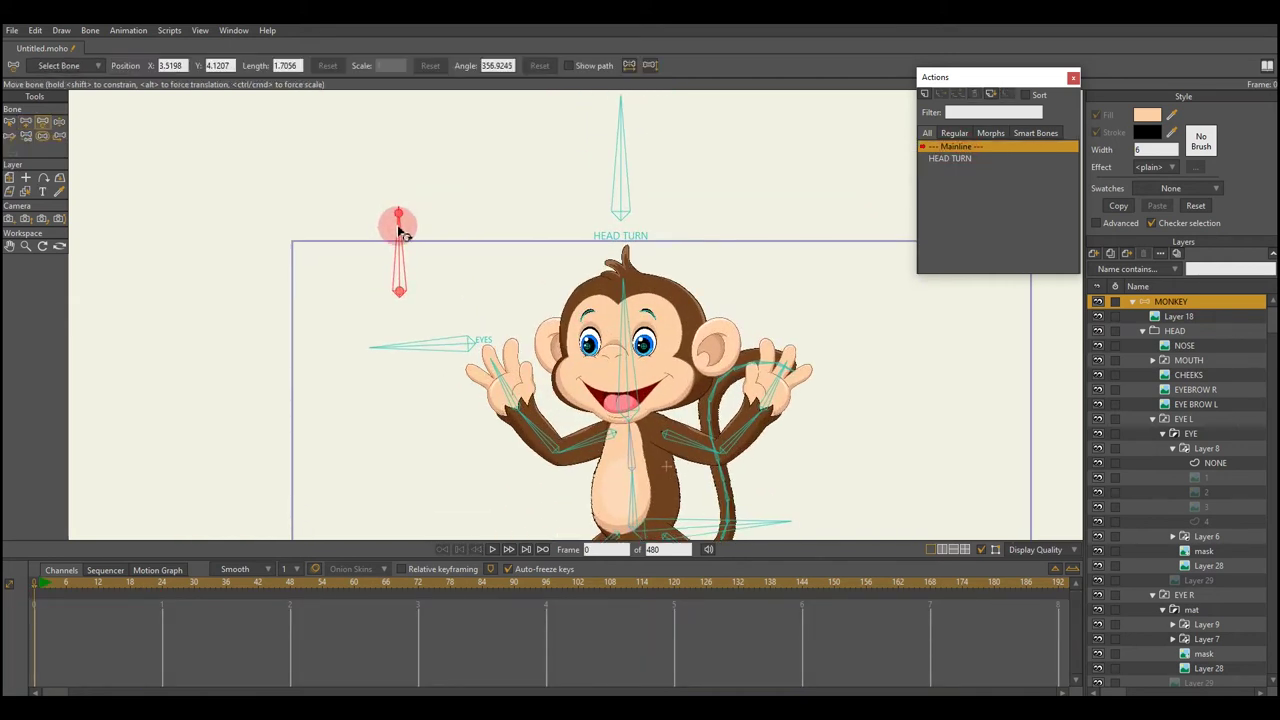
key(b)
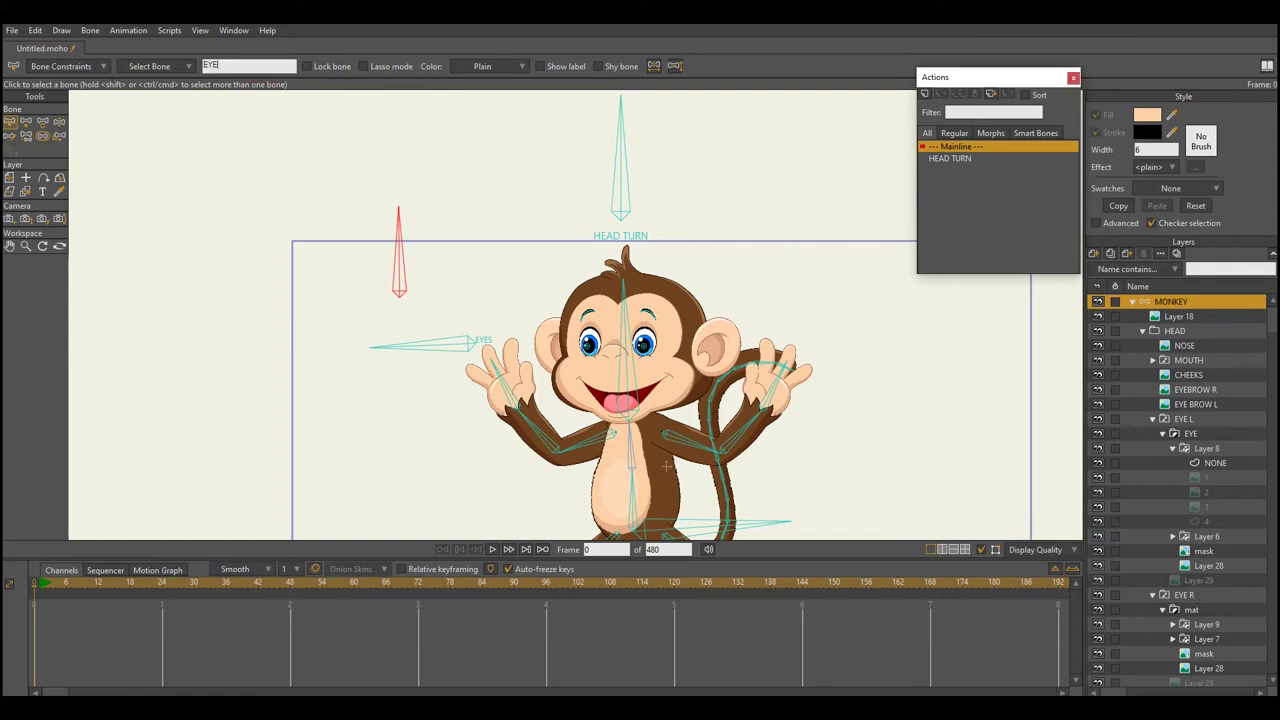
click(540, 66)
scroll(553, 345, up, 1)
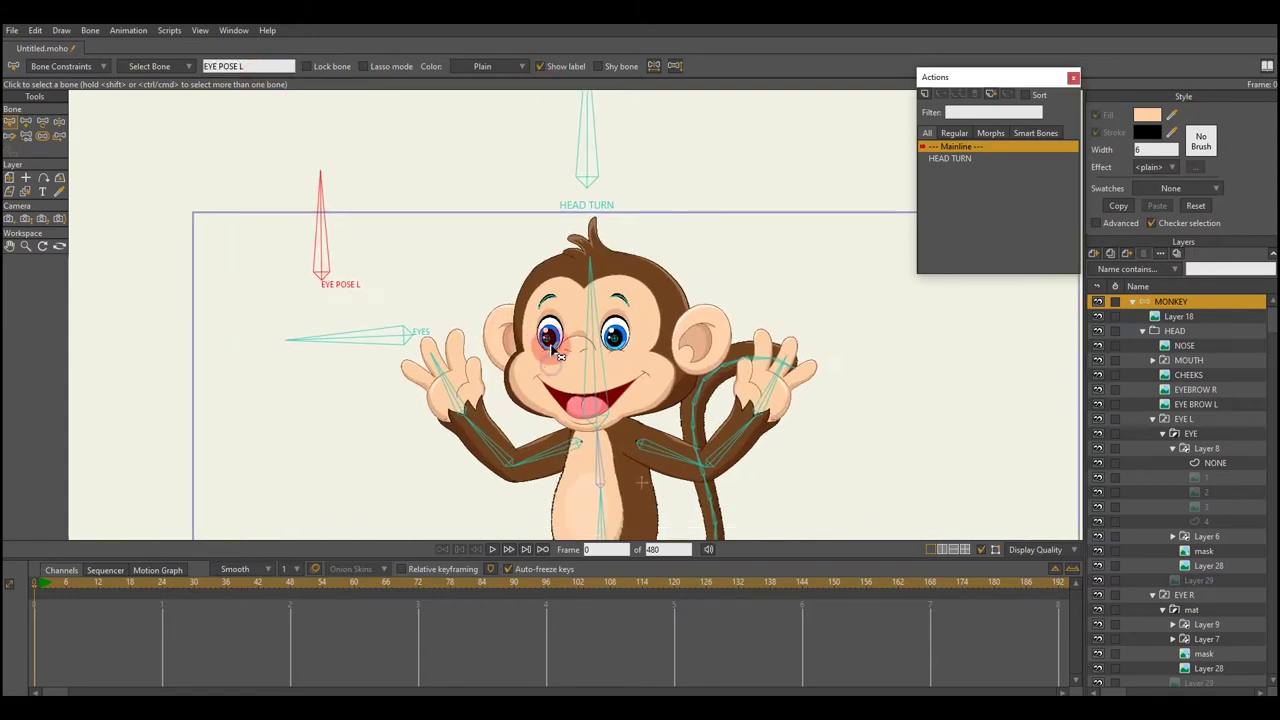
- Preview the left eye's lid layers and give the EYE POSE L bone angle constraints with a -70 degree minimum
click(1205, 492)
click(1213, 523)
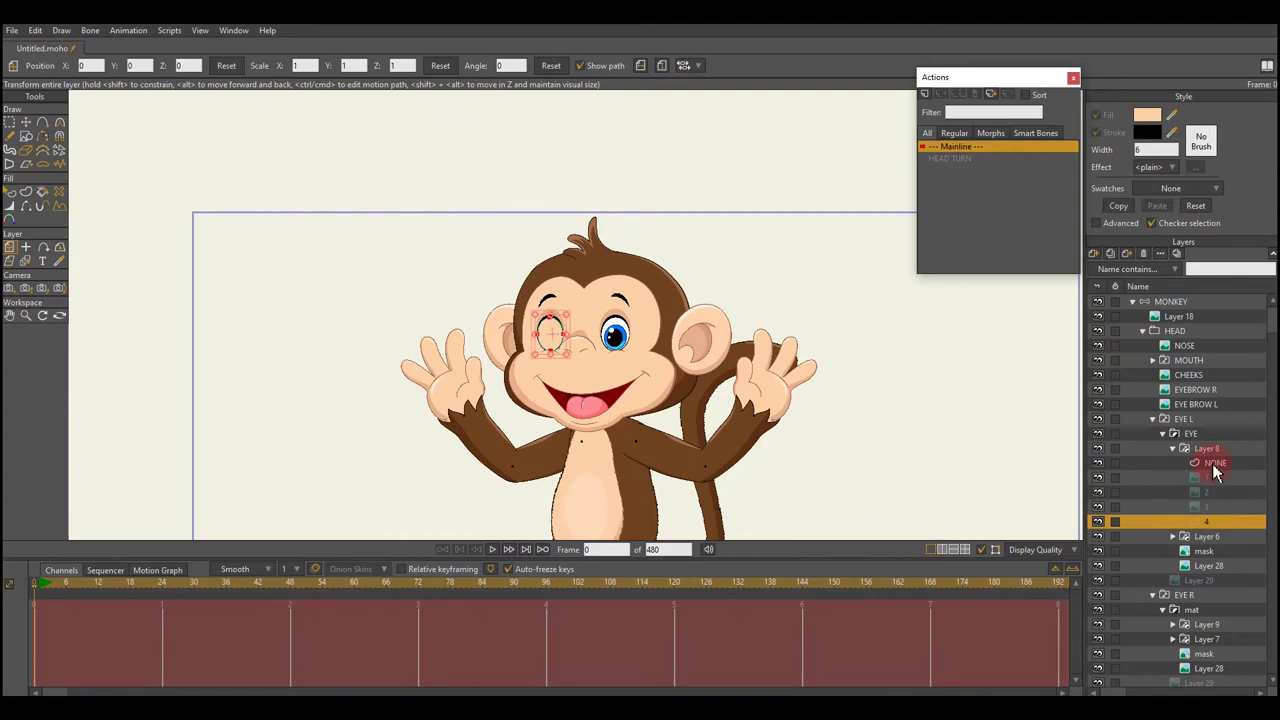
click(1170, 301)
click(85, 66)
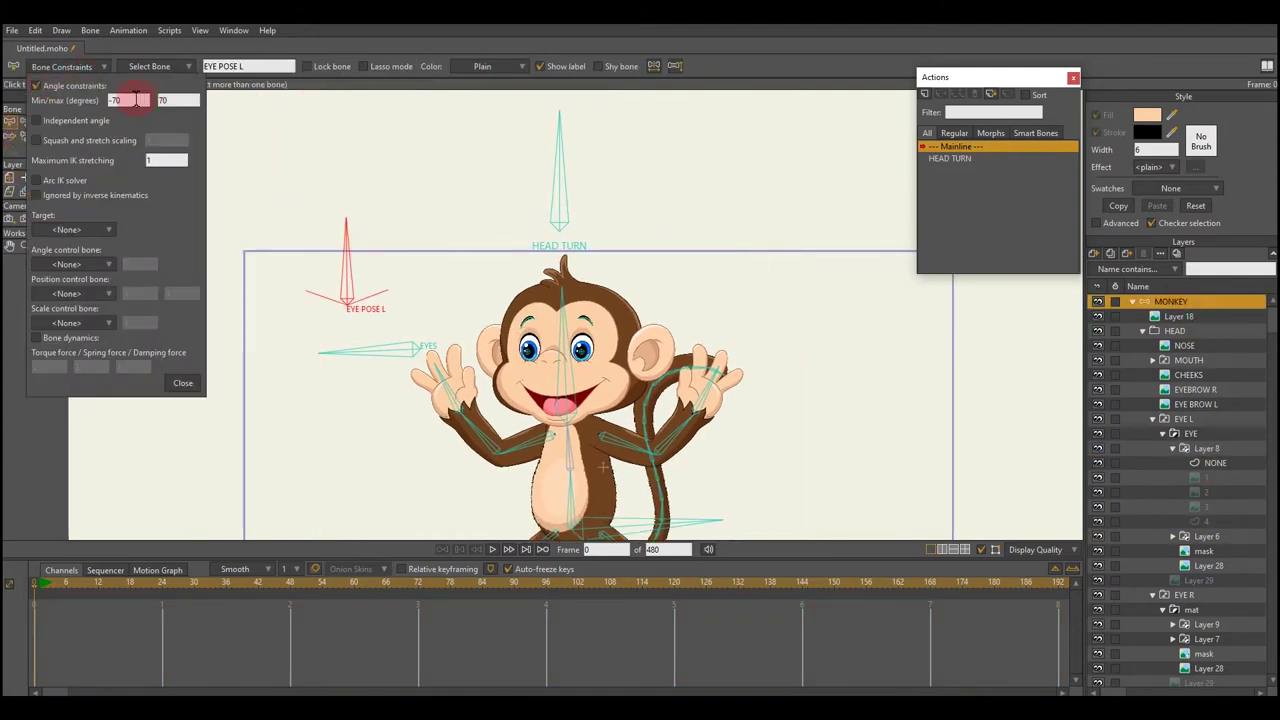
click(183, 383)
- Create a smart bone action named EYE POSE L and select the left eye's Layer 8 for keying
click(925, 97)
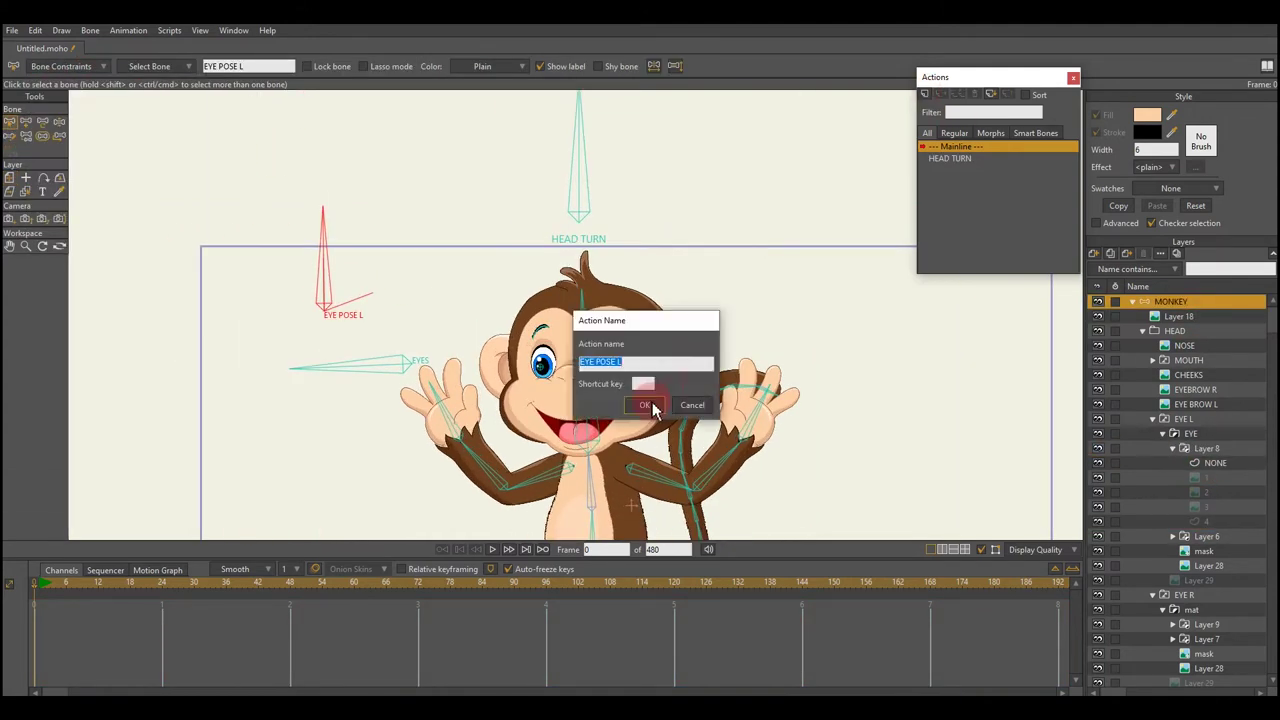
click(686, 402)
click(1210, 449)
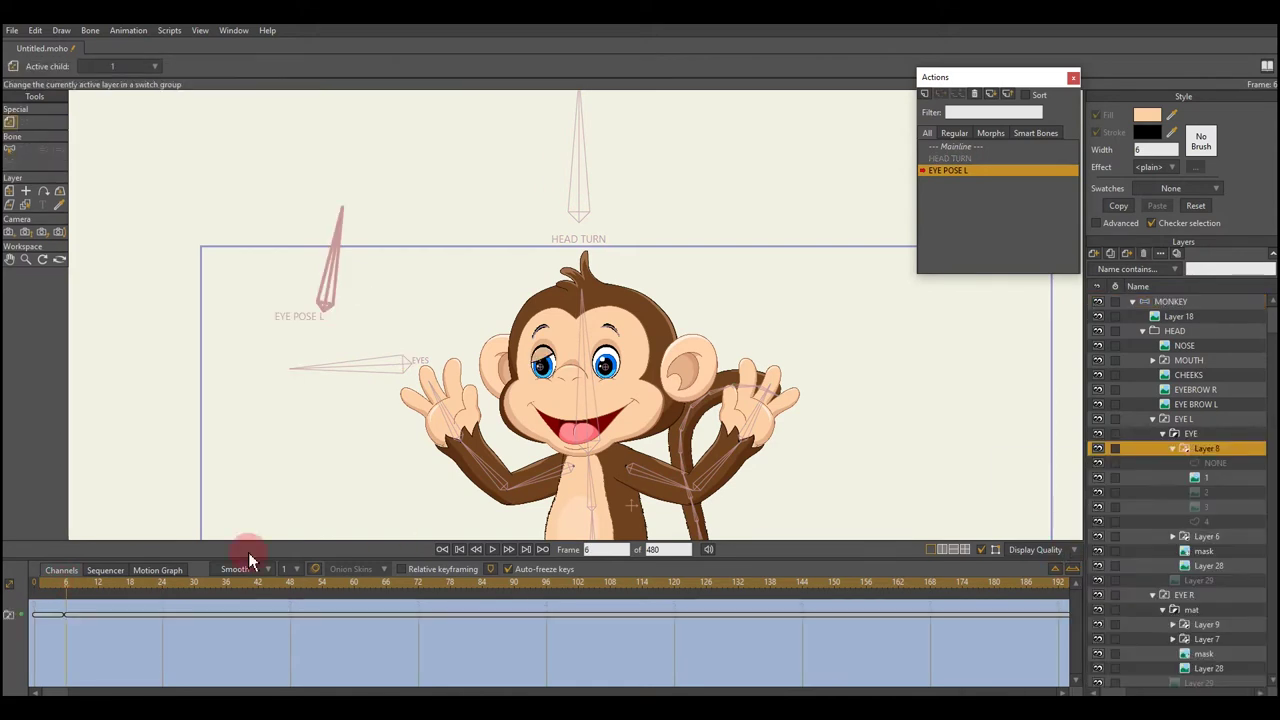
- Key the active child of Layer 8 to 1, 2, 3 and 4 at frames 6, 12, 18 and 24
right_click(1200, 452)
click(1094, 495)
click(129, 585)
right_click(1200, 452)
click(1094, 507)
click(161, 585)
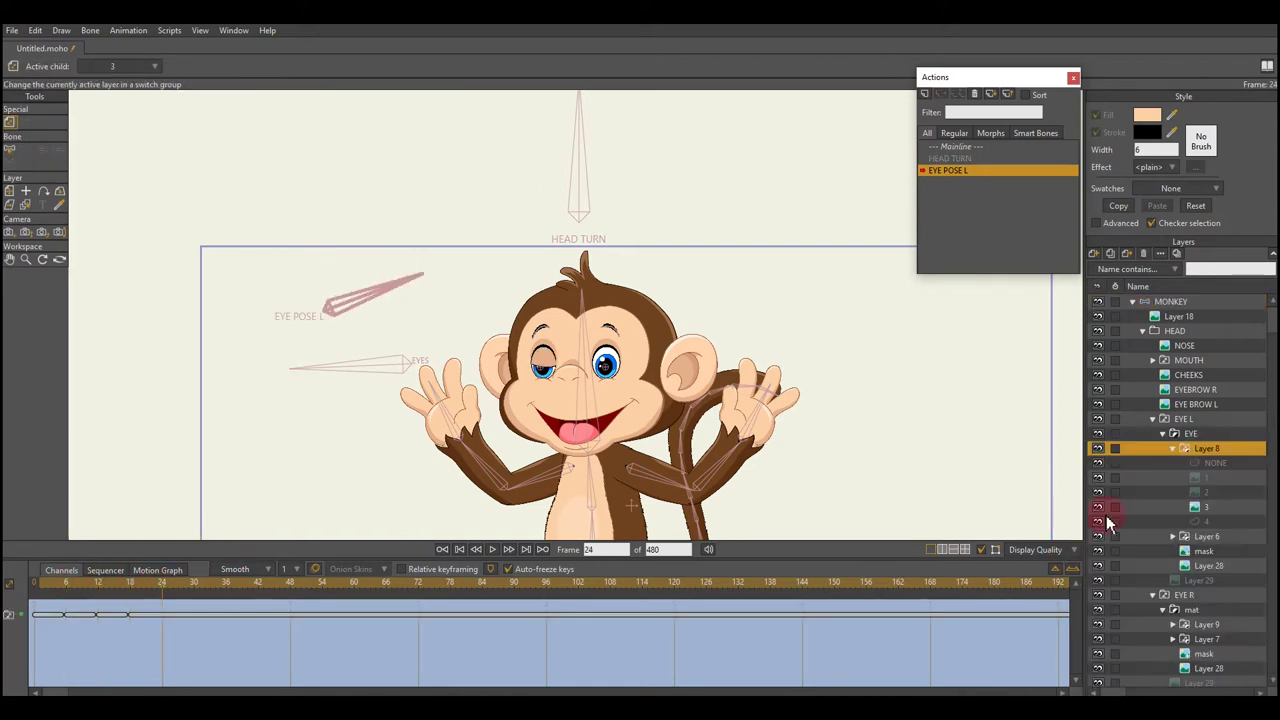
right_click(1200, 452)
- Return to the Mainline action and select the MONKEY bone layer
click(125, 585)
double_click(962, 150)
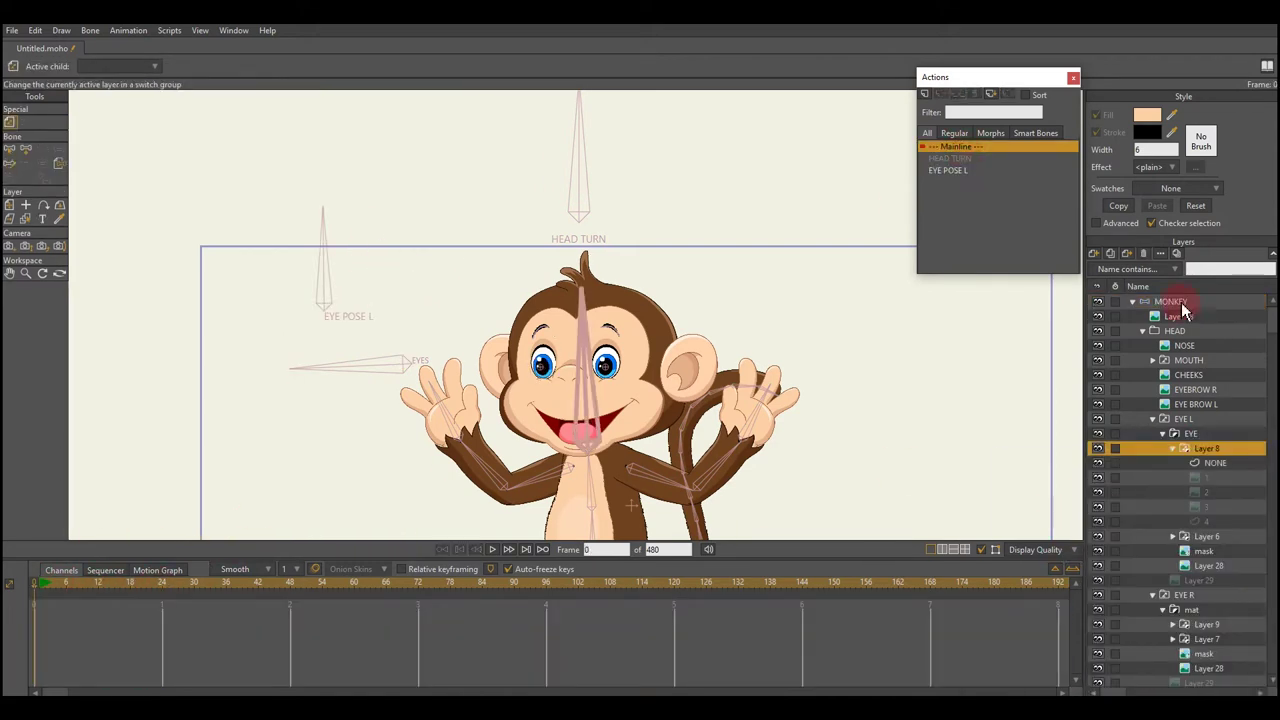
click(1170, 301)
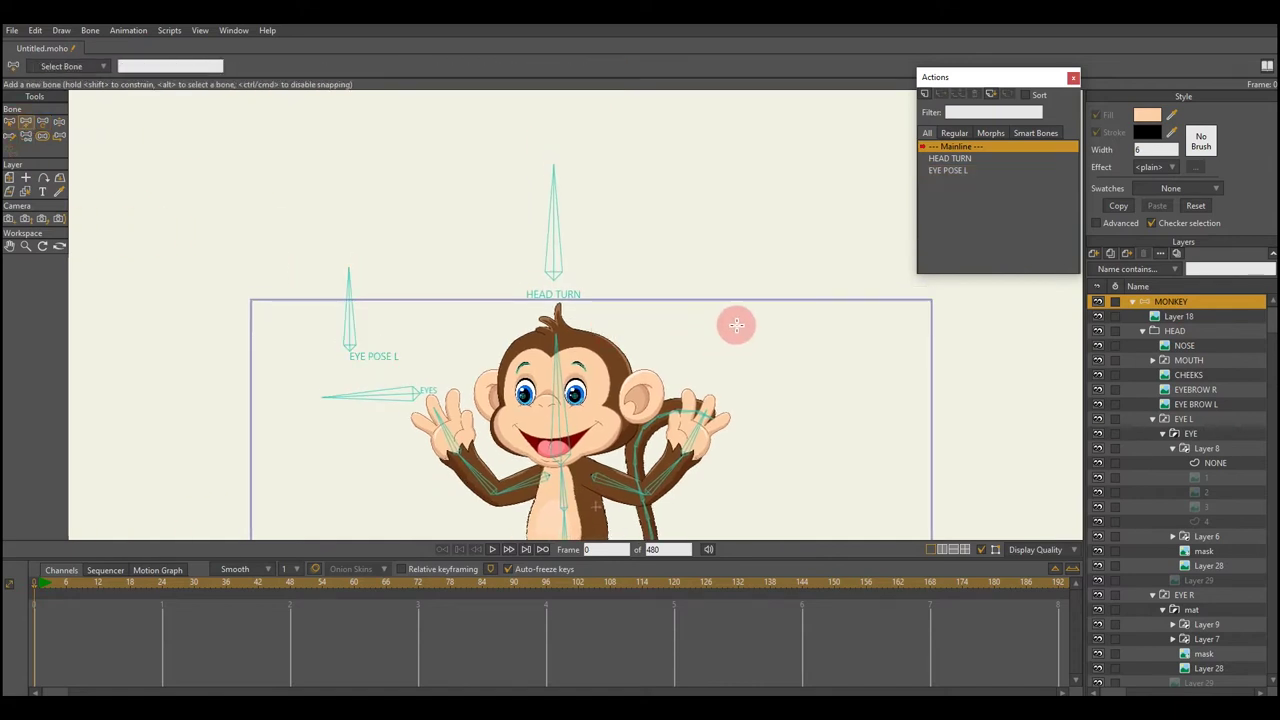
- Add a vertical control bone above the monkey's right side, name it EYE POSE R, constrain its angle and show its label
drag(737, 323, 736, 222)
click(239, 66)
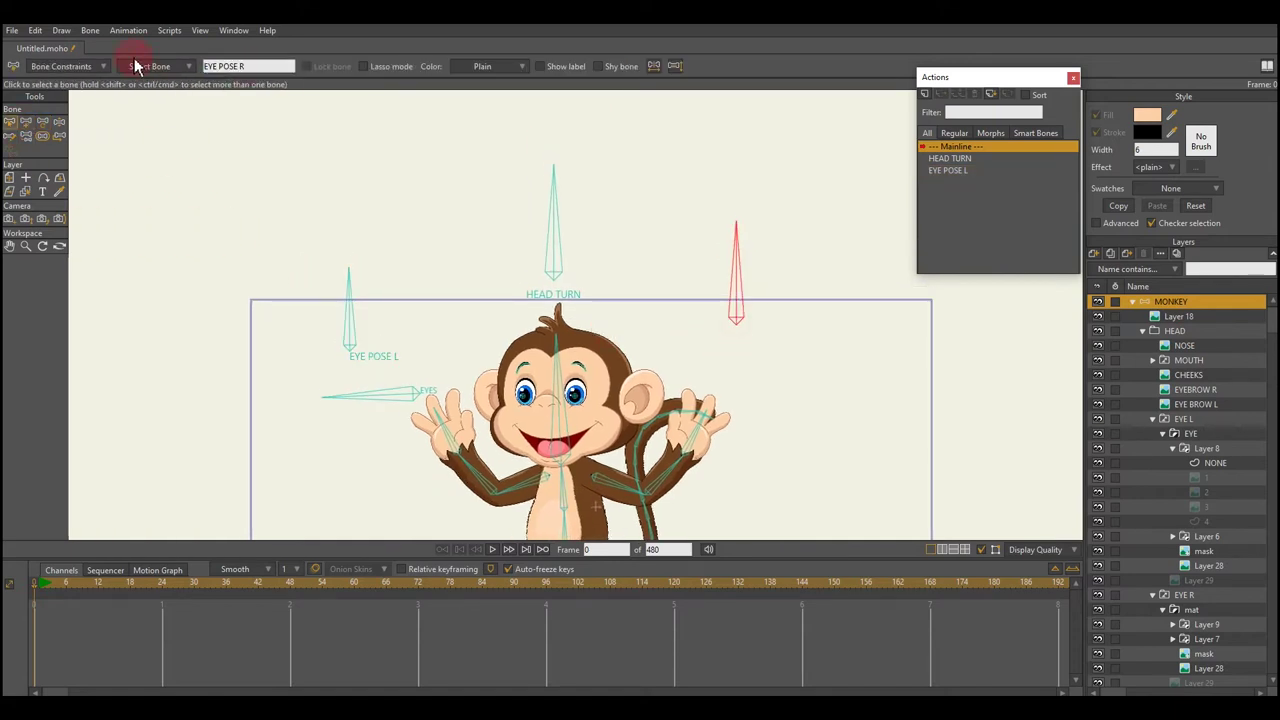
click(68, 66)
click(130, 100)
click(133, 530)
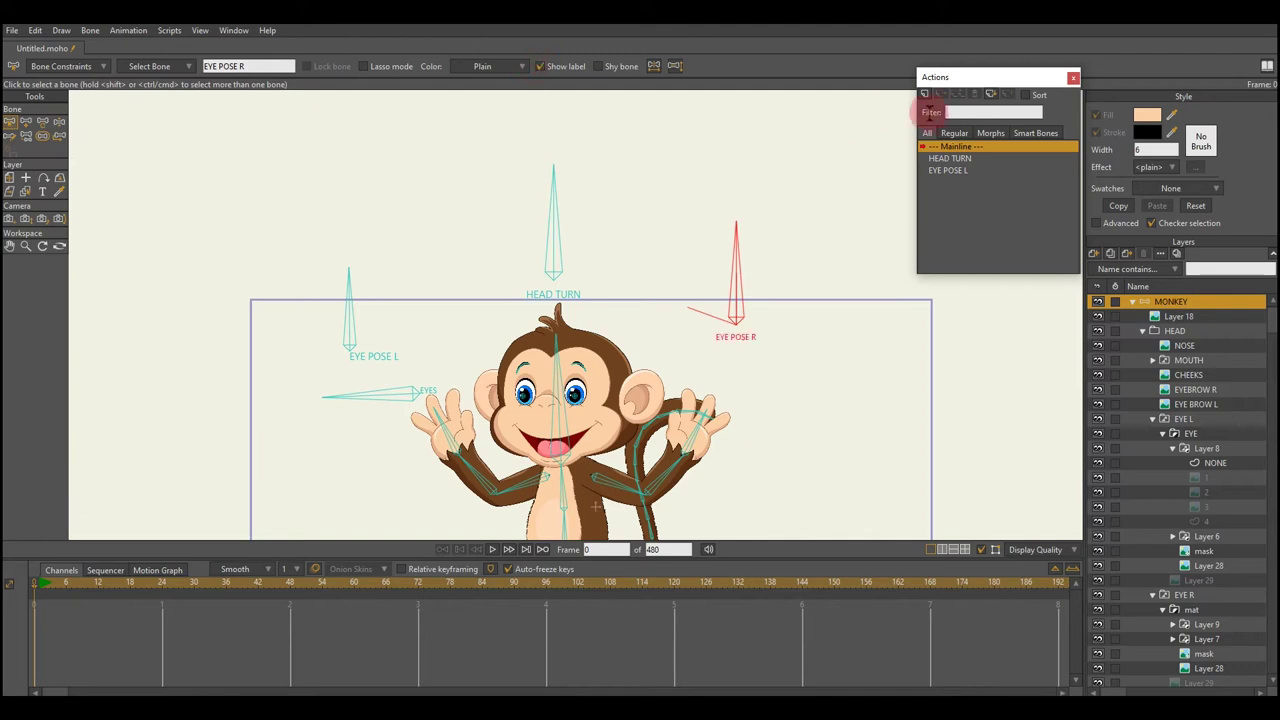
- Create a smart bone action named EYE POSE R and key the right eye's Layer 9 to child 1 at frame 6
click(925, 93)
key(Return)
click(65, 583)
scroll(1213, 567, down, 2)
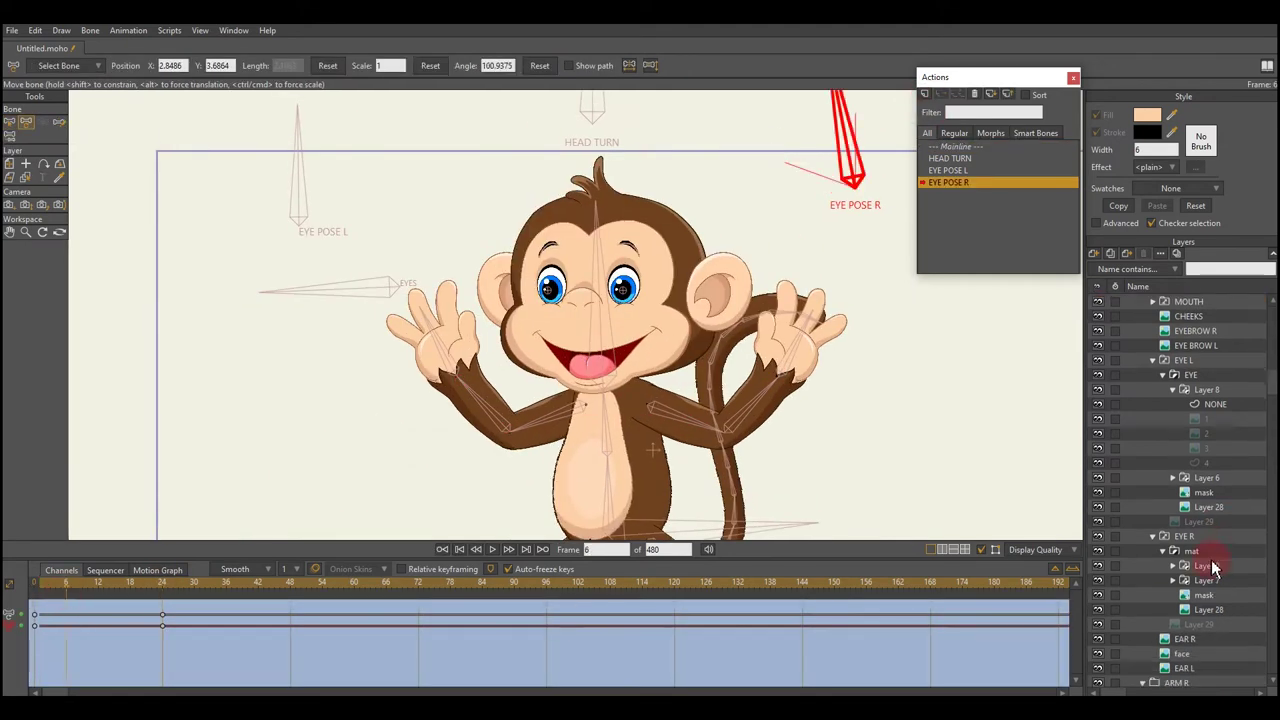
right_click(1205, 566)
click(1210, 563)
- Key Layer 9's active child to 2, 3 and BLINK at frames 12, 18 and 24, and return to the Mainline action's MONKEY layer
right_click(1205, 566)
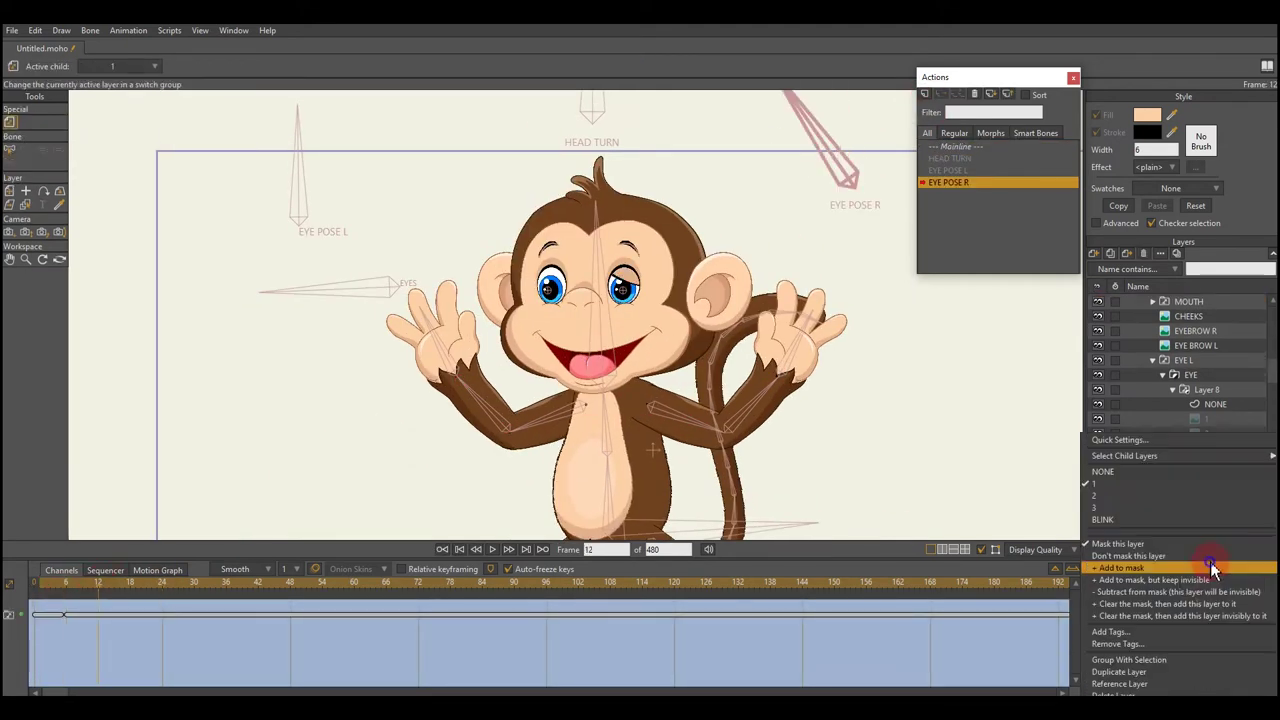
click(1210, 566)
right_click(1205, 566)
click(1166, 584)
click(160, 583)
right_click(1205, 566)
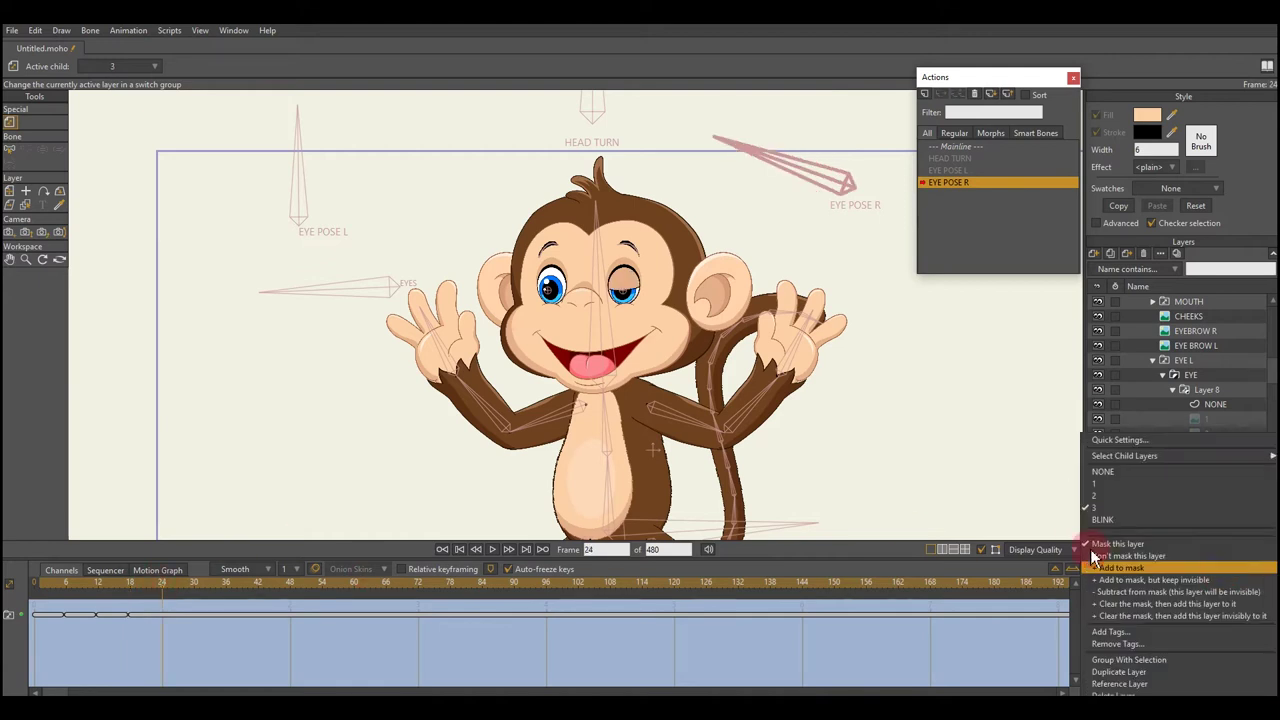
click(1166, 562)
double_click(955, 146)
click(1186, 300)
- Rotate the EYE POSE L and EYE POSE R bones at frame 6 to test both eyelid controls
click(286, 351)
click(380, 229)
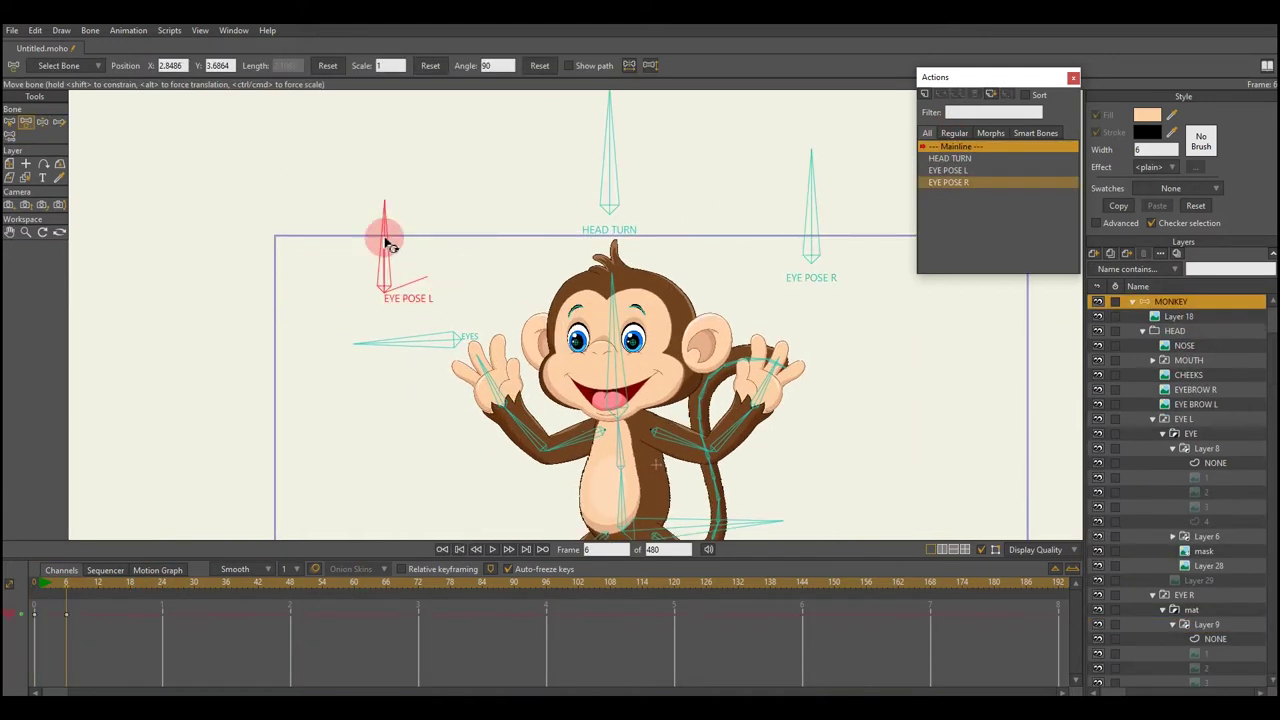
click(800, 212)
double_click(395, 247)
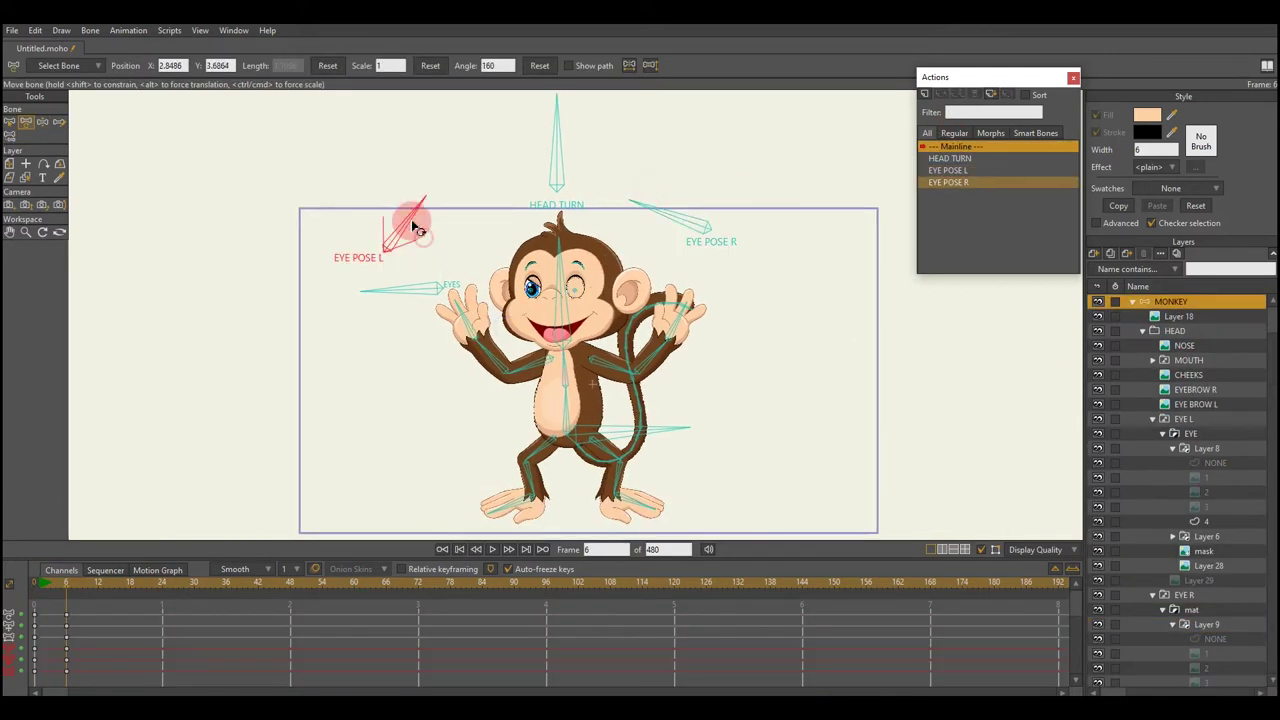
click(471, 316)
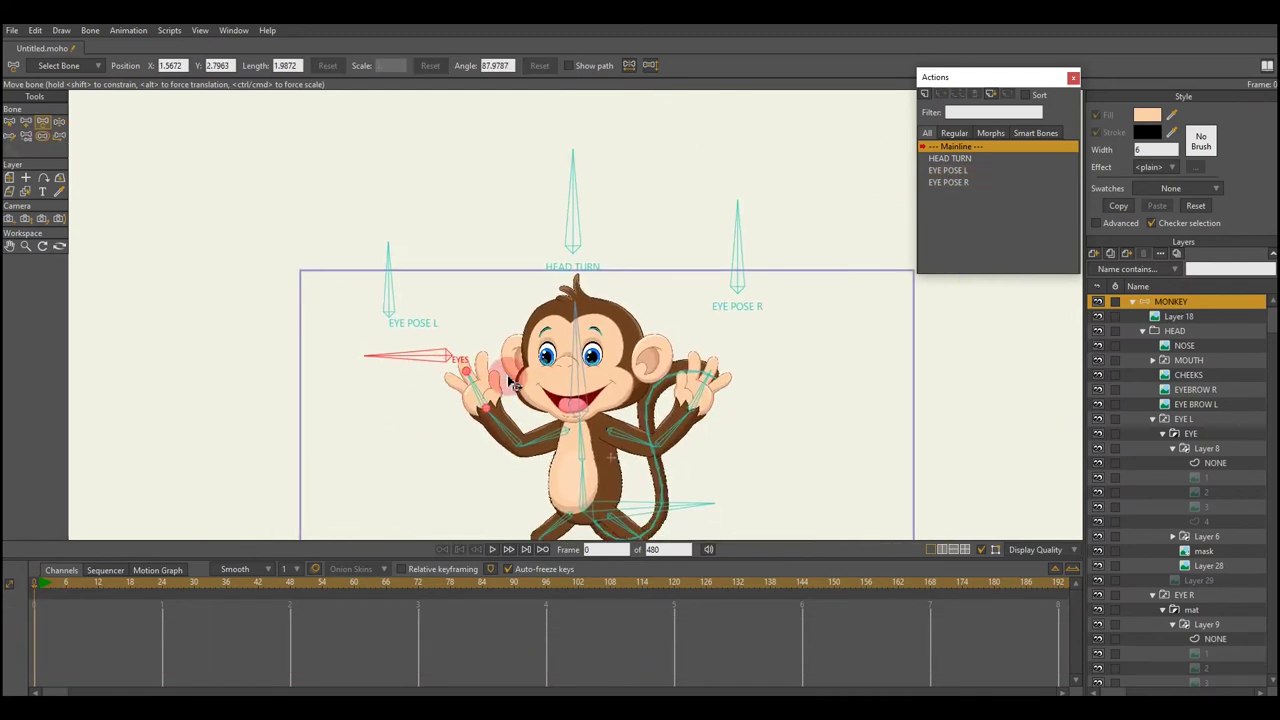
- Add a vertical control bone about 2.08 long between EYE POSE L and HEAD TURN and name it dizziness
click(691, 214)
click(408, 286)
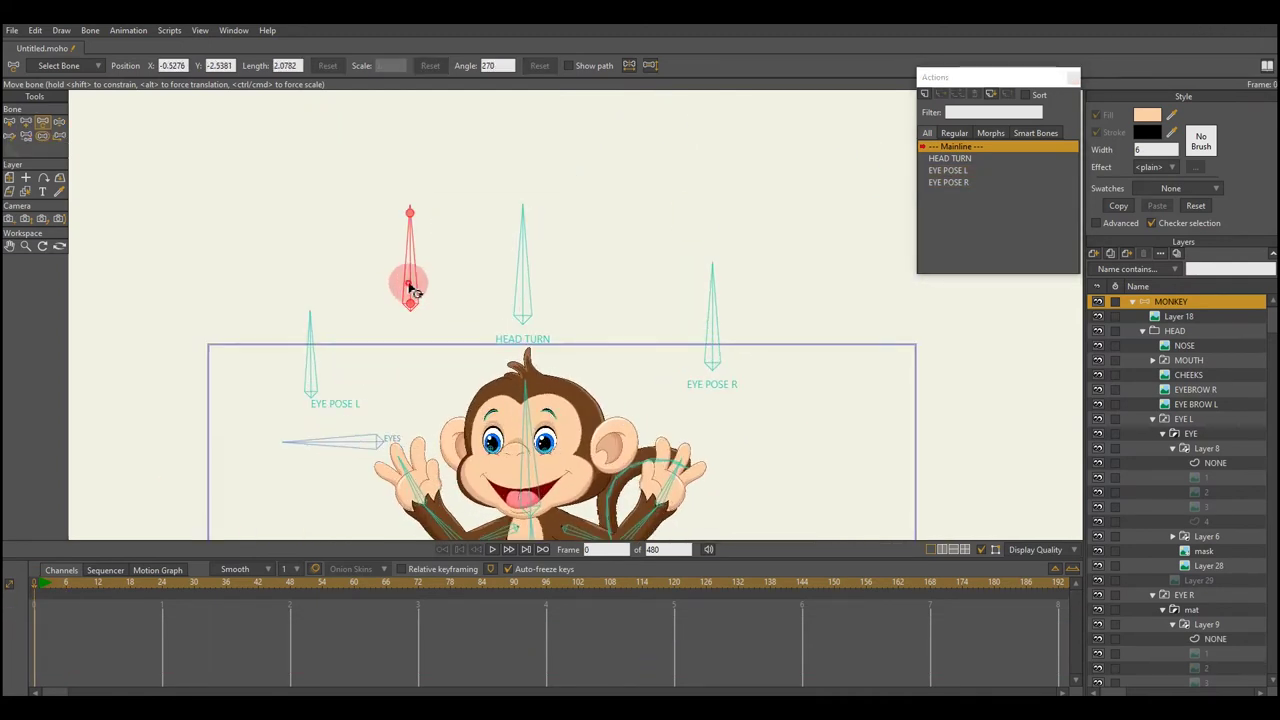
key(b)
click(230, 65)
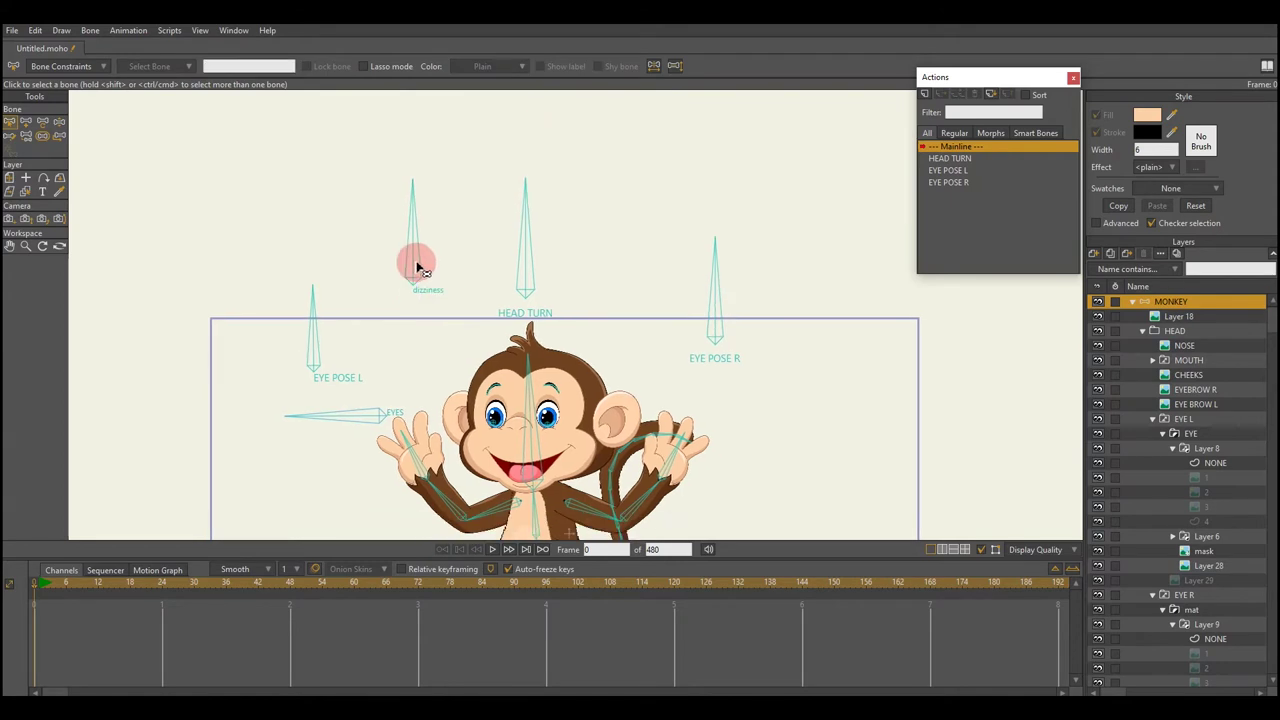
- Give the dizziness bone angle constraints and create a smart bone action named dizziness
key(t)
click(580, 236)
click(701, 280)
click(927, 97)
key(b)
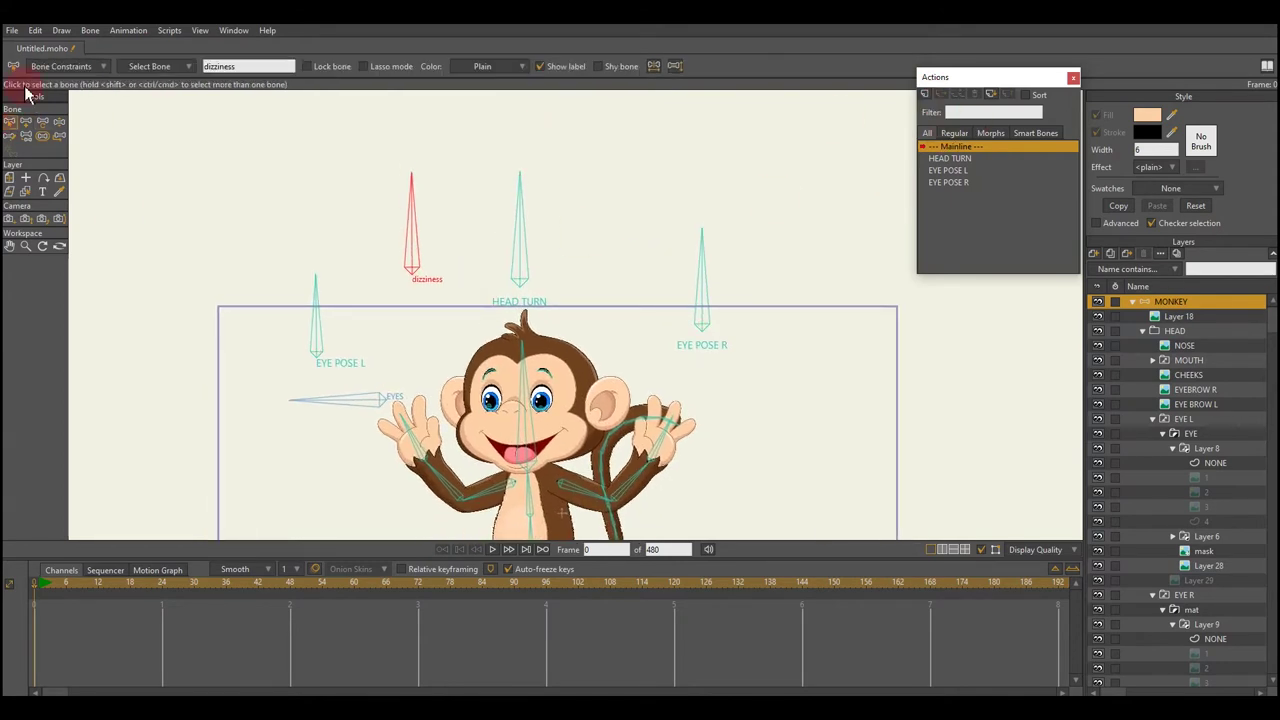
click(61, 66)
click(36, 86)
click(181, 384)
click(924, 94)
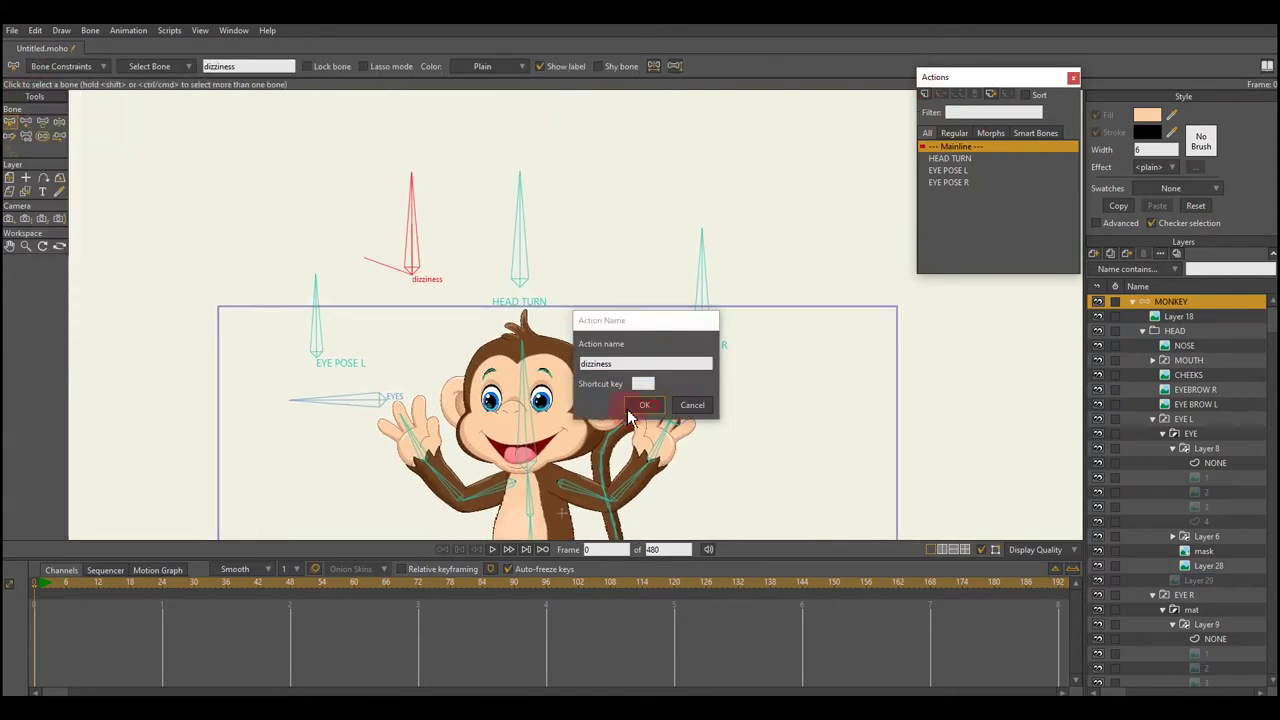
click(643, 400)
- Key the left eye's Layer 6 and right eye's Layer 7 to Layer 27 at frame 24, and return to the Mainline action
key(t)
click(1207, 541)
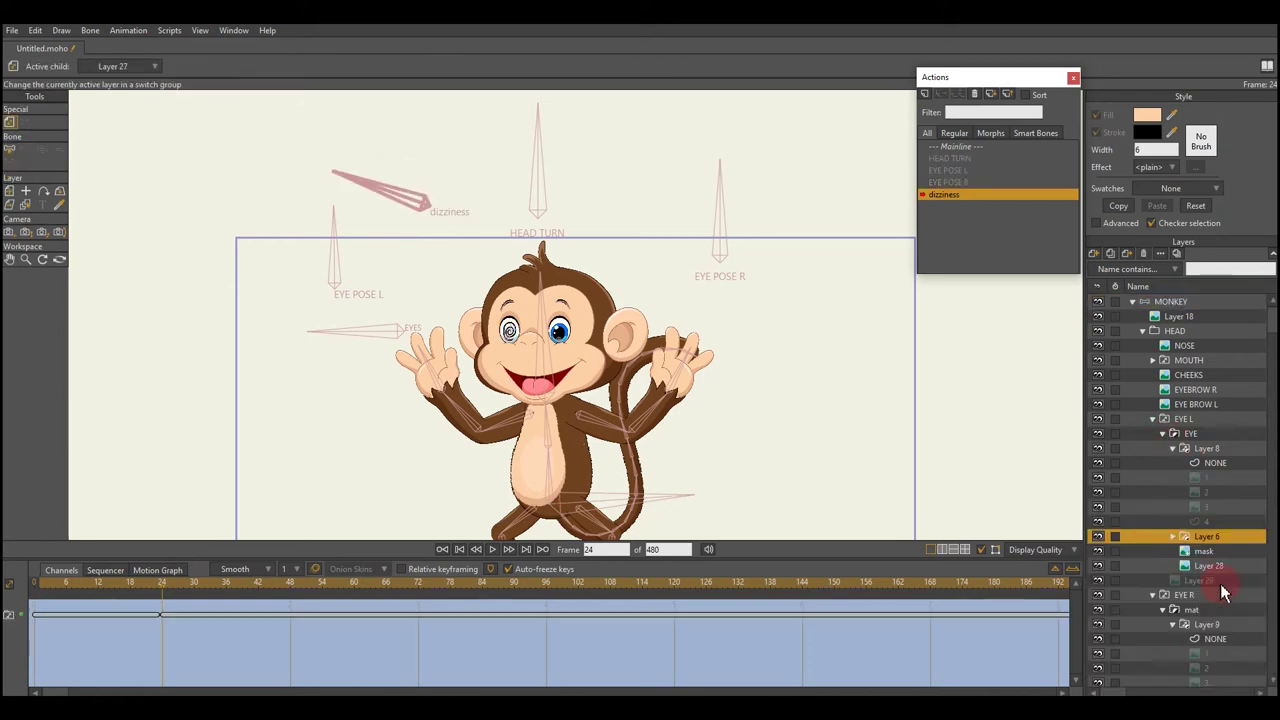
right_click(1212, 572)
click(1107, 520)
click(955, 146)
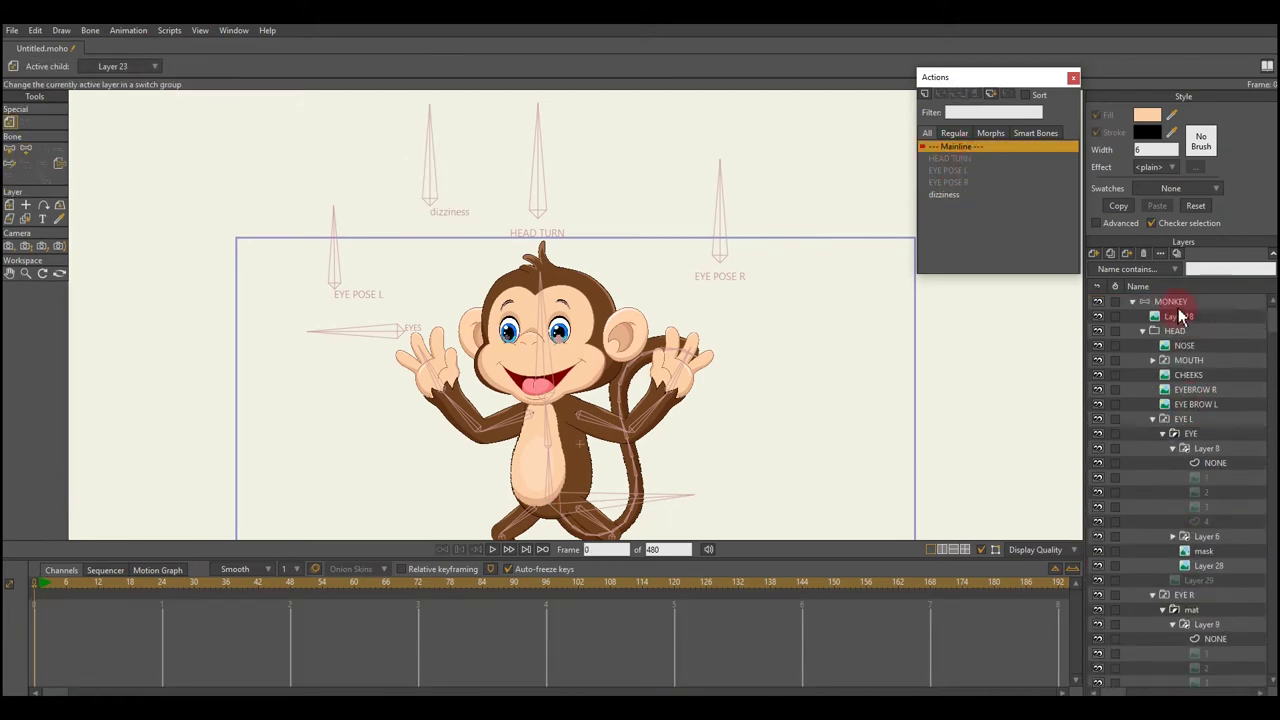
- Select the MONKEY layer and delete the dizziness bone's test keyframes from the Mainline timeline
scroll(1180, 380, up, 5)
click(1170, 301)
drag(30, 628, 172, 672)
key(Delete)
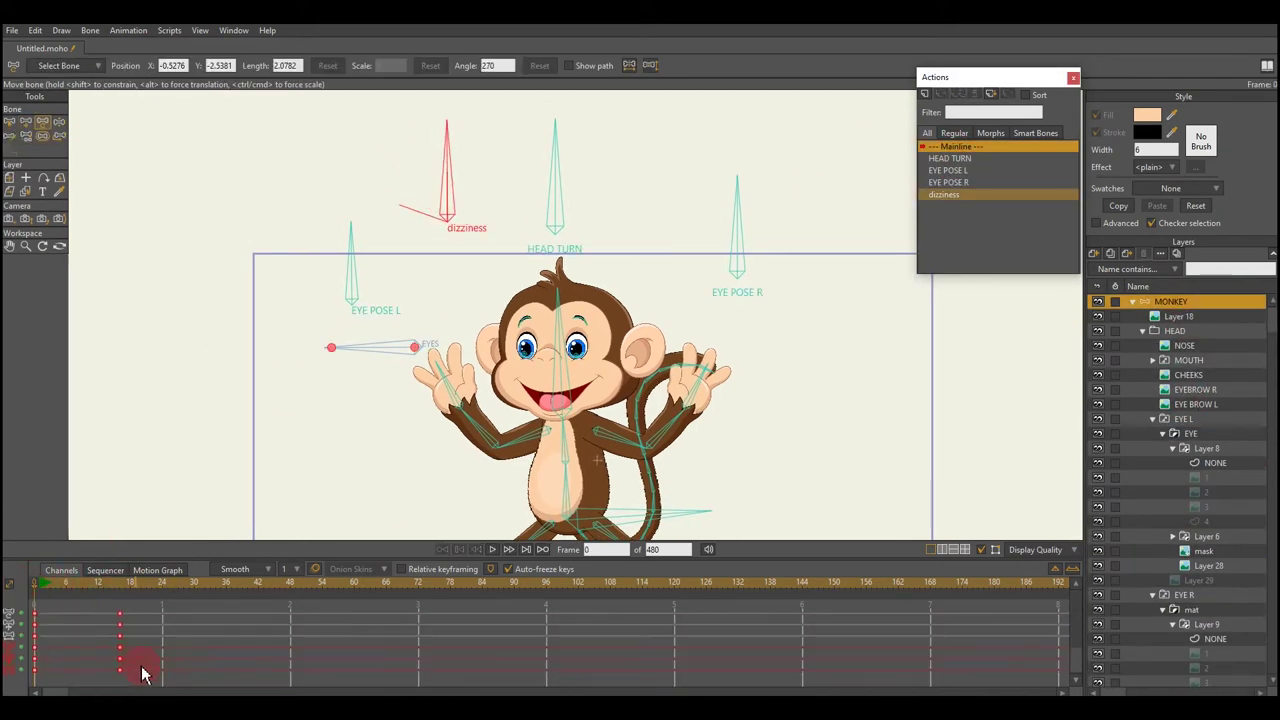
- Rotate the left eye's spiral Layer 27 to -360 degrees at frame 24 and set the rotation keys to cycle
scroll(1214, 549, down, 3)
scroll(1197, 490, up, 1)
click(1218, 463)
click(162, 582)
scroll(620, 352, up, 6)
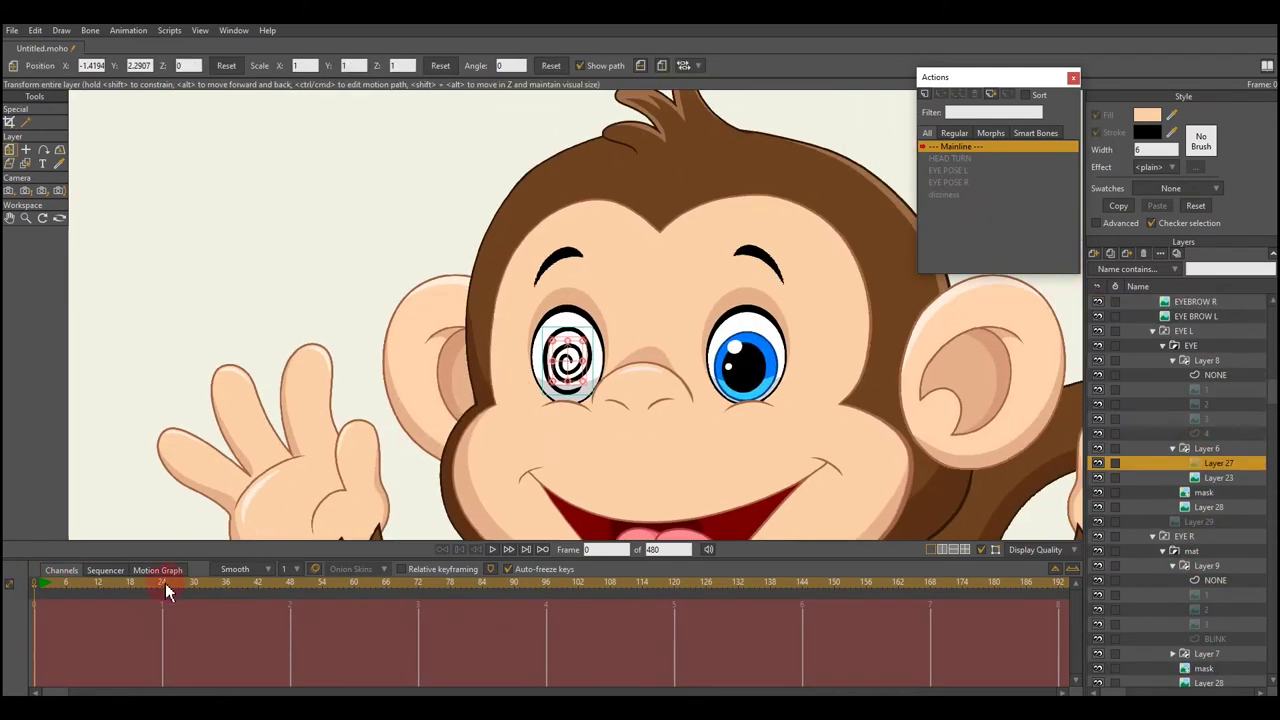
right_click(162, 612)
click(186, 600)
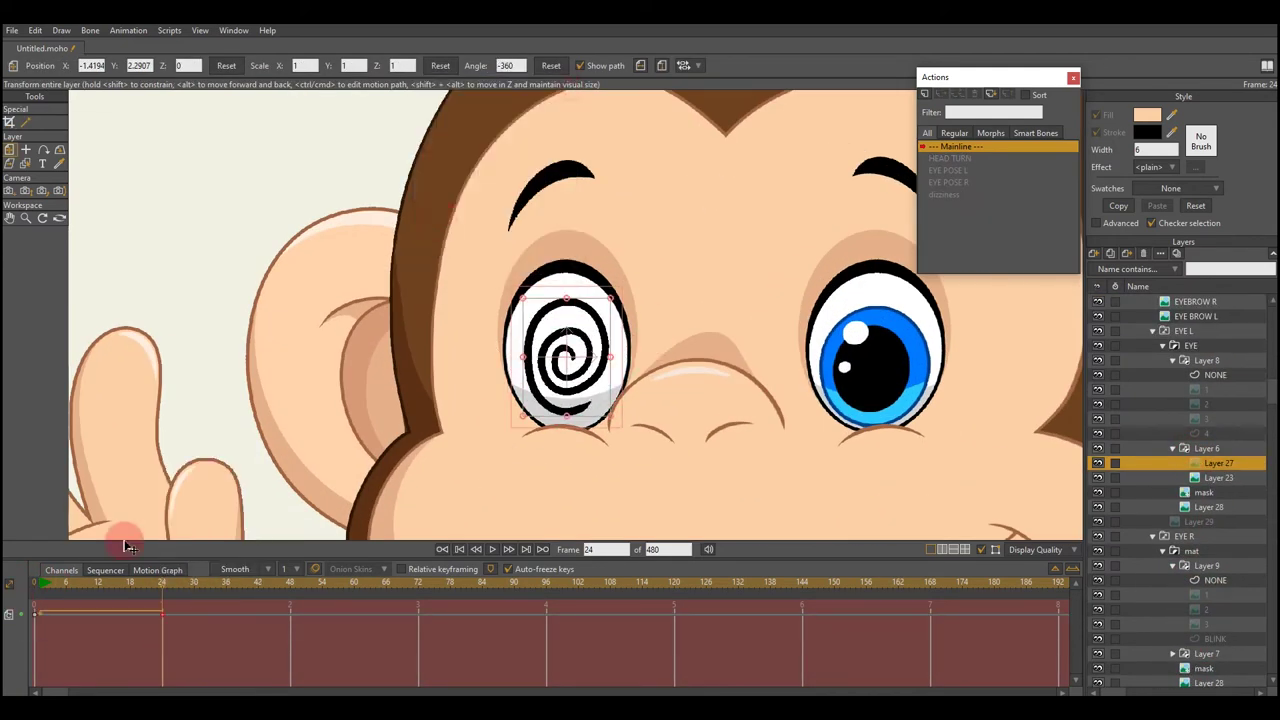
right_click(90, 612)
click(100, 534)
- Select the right eye's spiral Layer 27 under Layer 7 and set its frame 24 rotation key to cycle
scroll(1210, 583, down, 3)
click(1208, 583)
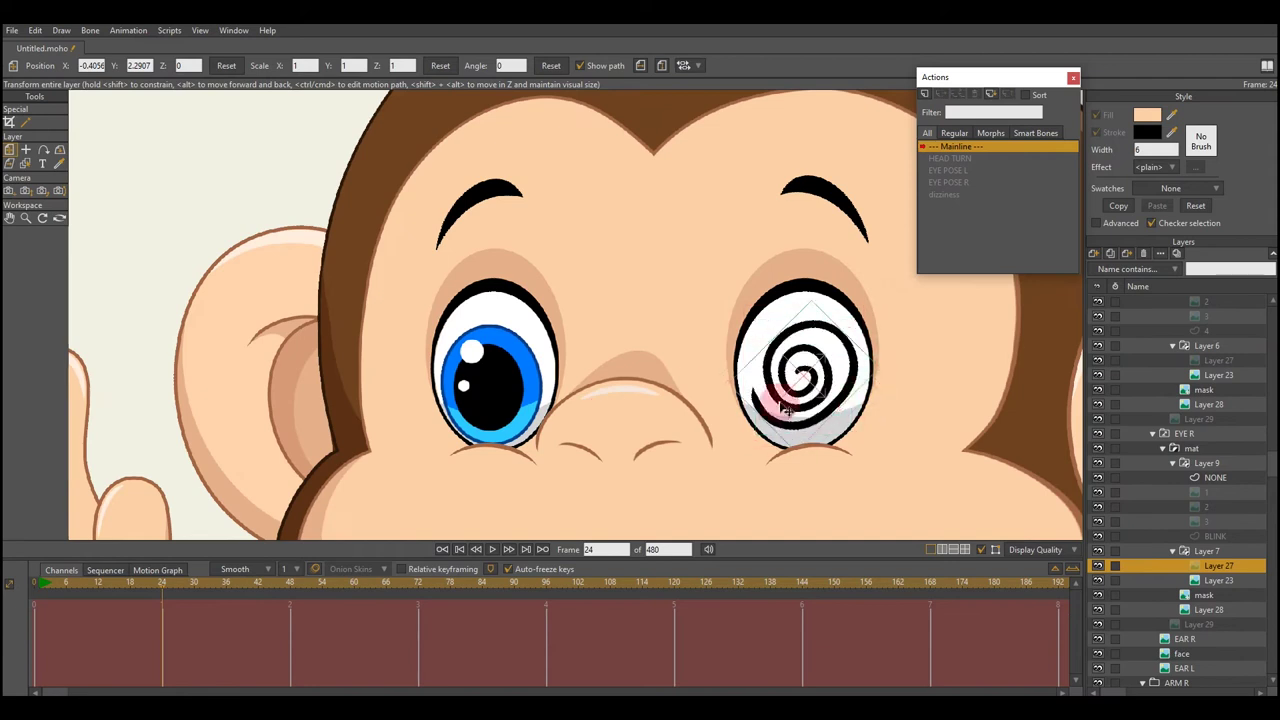
right_click(166, 612)
click(210, 600)
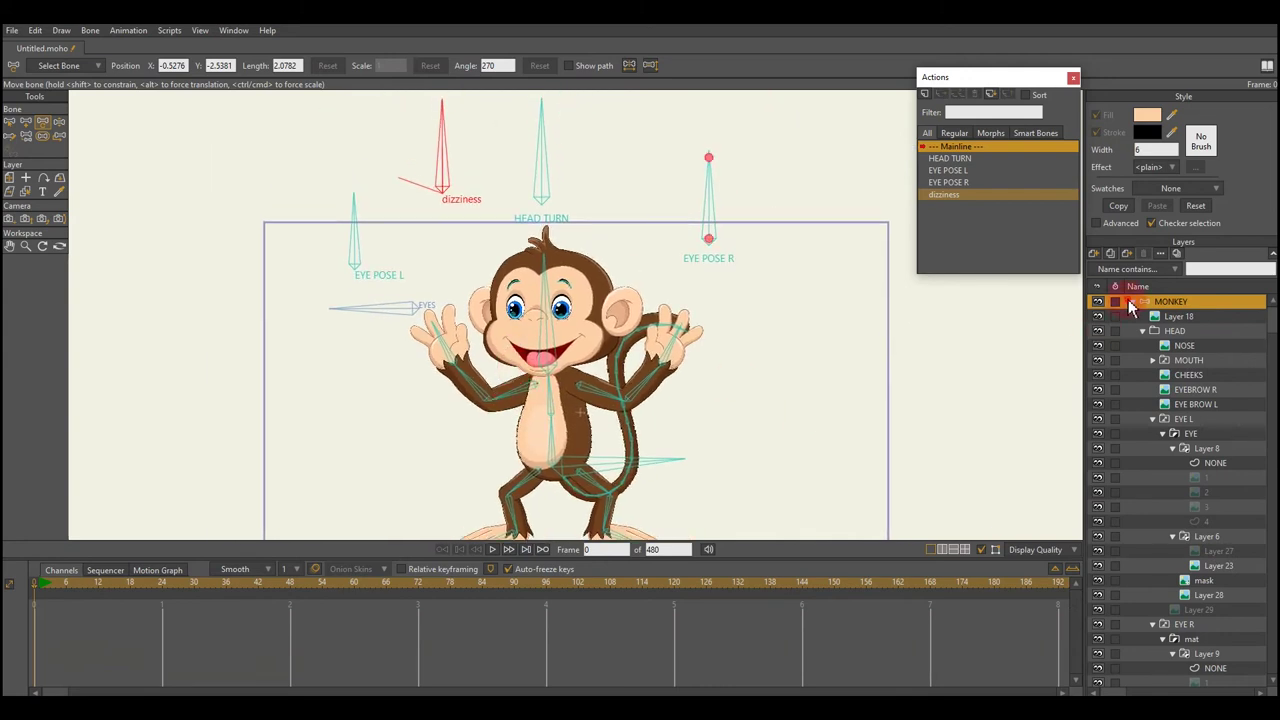
- Add a vertical bone beside the monkey's left hand, name it HAND L and enable angle constraints with a 70 degree maximum
click(337, 357)
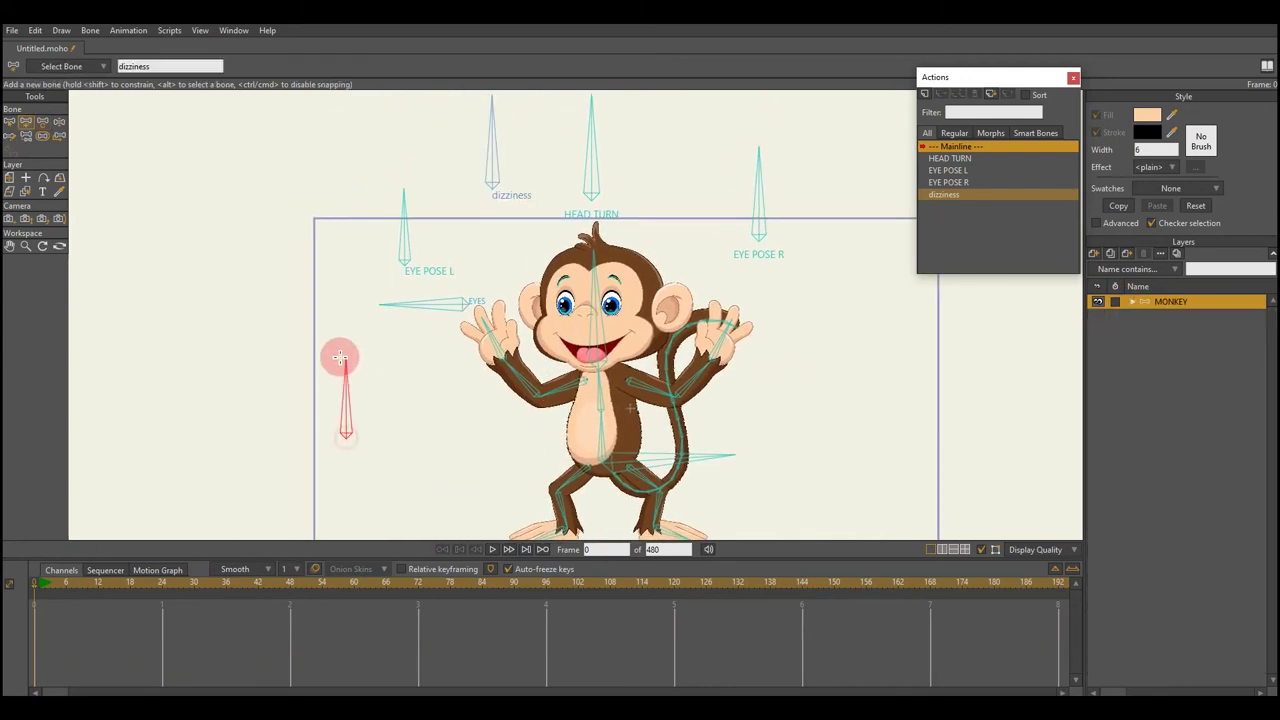
click(165, 62)
click(60, 70)
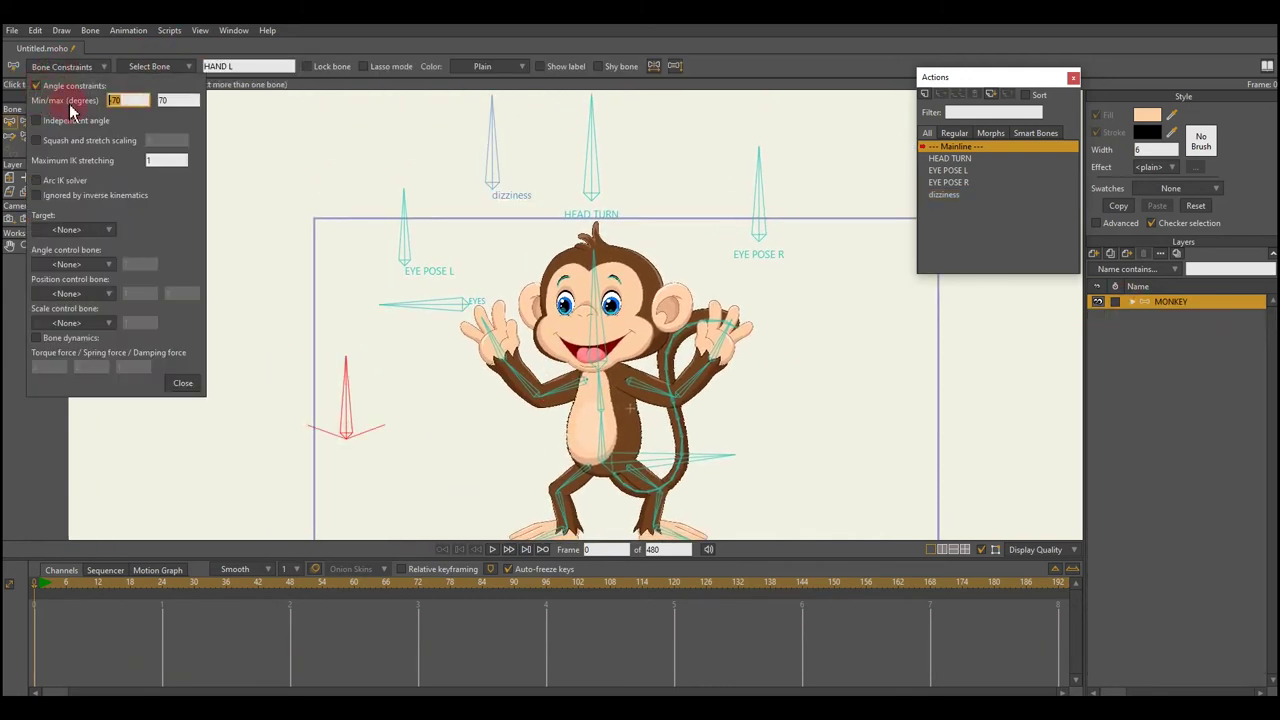
click(428, 380)
- Expand the left arm's HAND L group, look over its hand pose layers and return to the MONKEY layer
scroll(428, 380, up, 2)
click(1133, 301)
click(1152, 389)
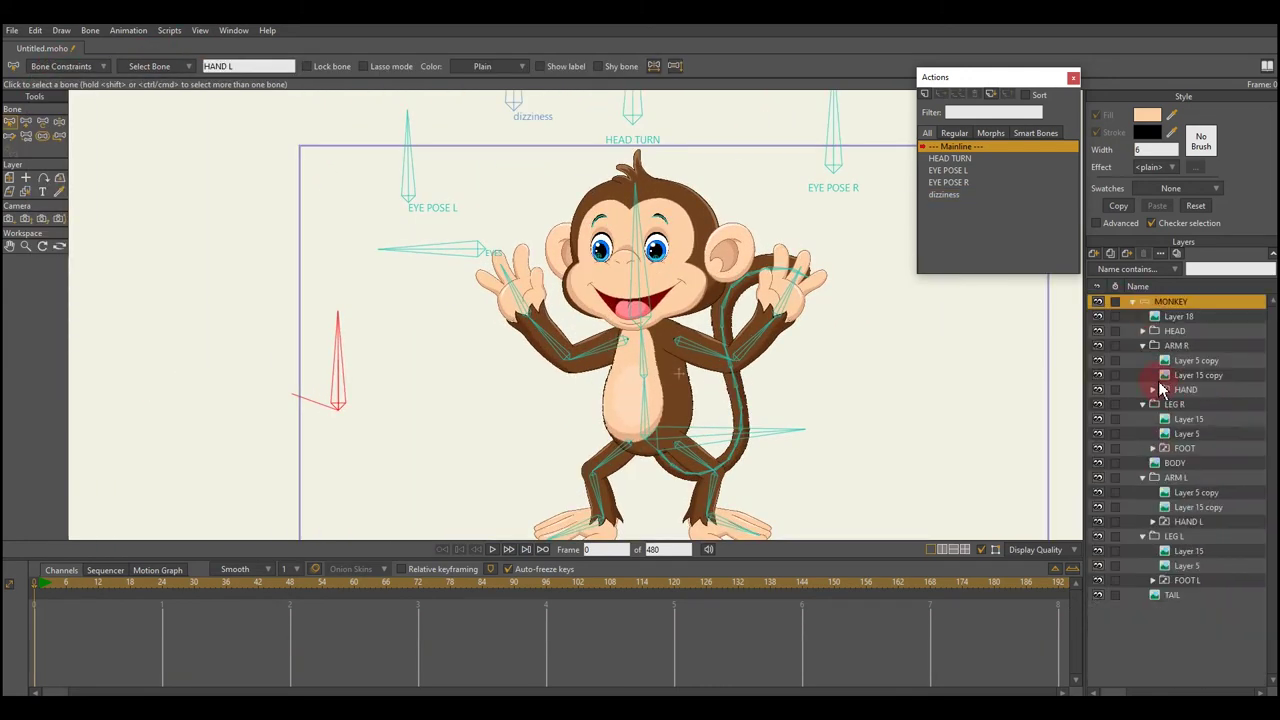
click(1152, 521)
click(1195, 565)
click(1200, 624)
click(1188, 521)
click(1170, 301)
scroll(870, 160, down, 1)
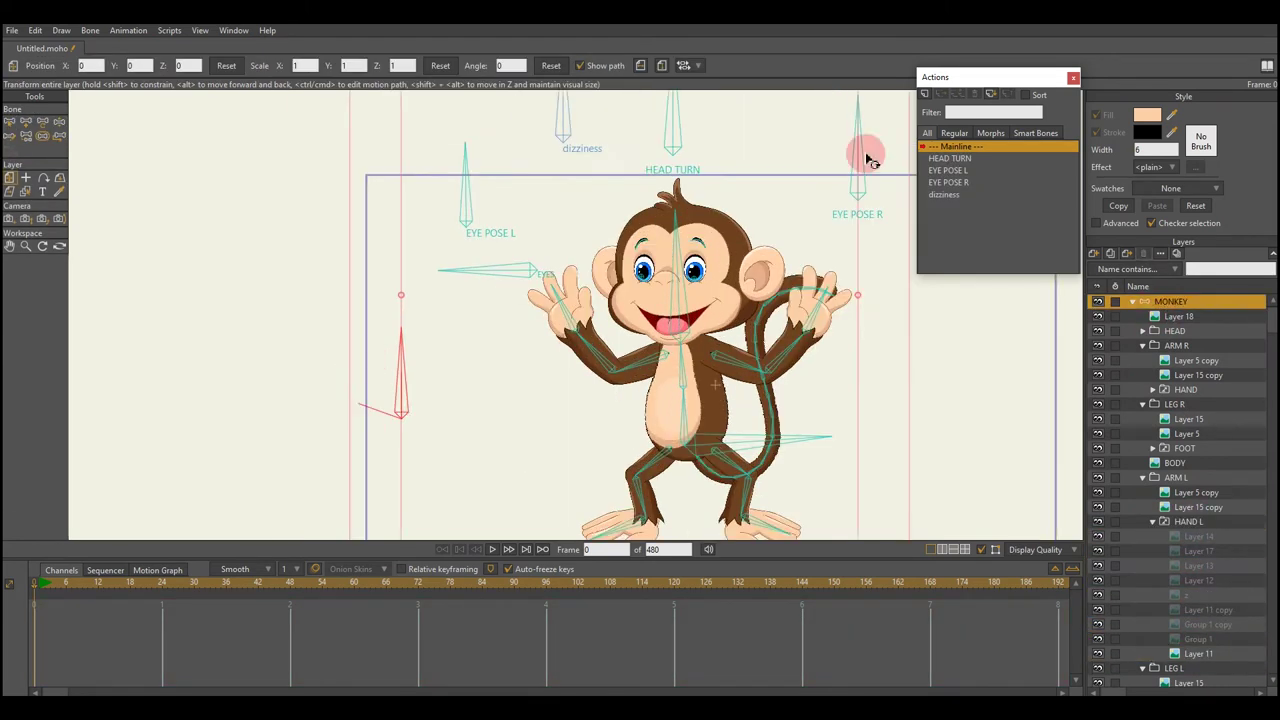
- Show the HAND L bone's label and create a smart bone action named HAND L
key(b)
click(925, 94)
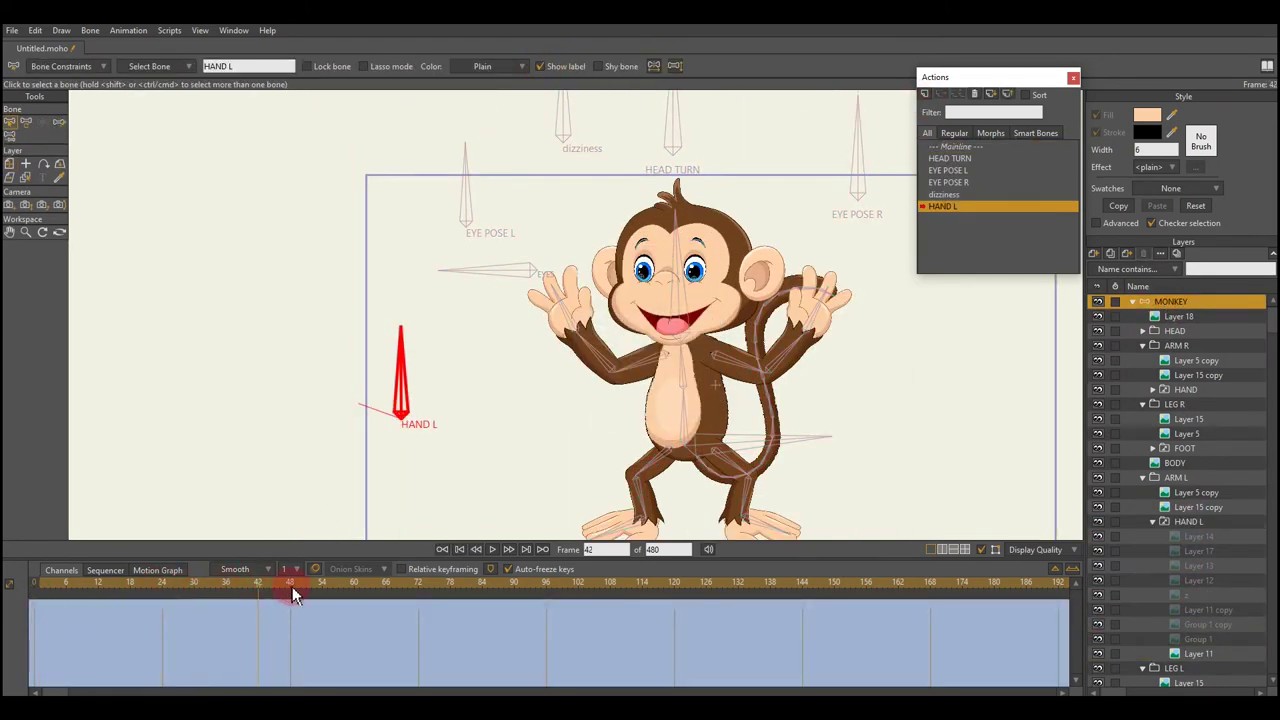
click(98, 583)
- Key the HAND L layer's active child to Group 1, Group 1 copy, Layer 11 copy and z at frames 6, 12, 18 and 24
click(1190, 521)
right_click(1192, 530)
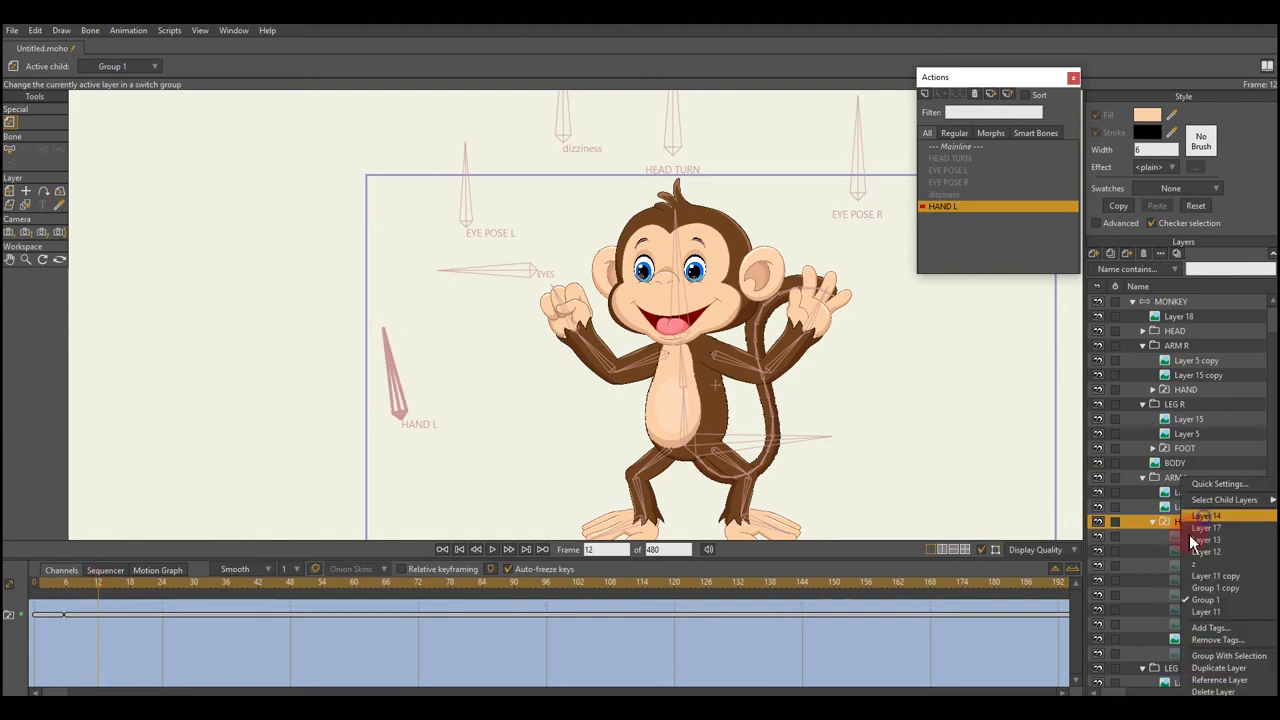
click(1205, 515)
right_click(1192, 530)
click(1215, 576)
click(163, 583)
right_click(1192, 530)
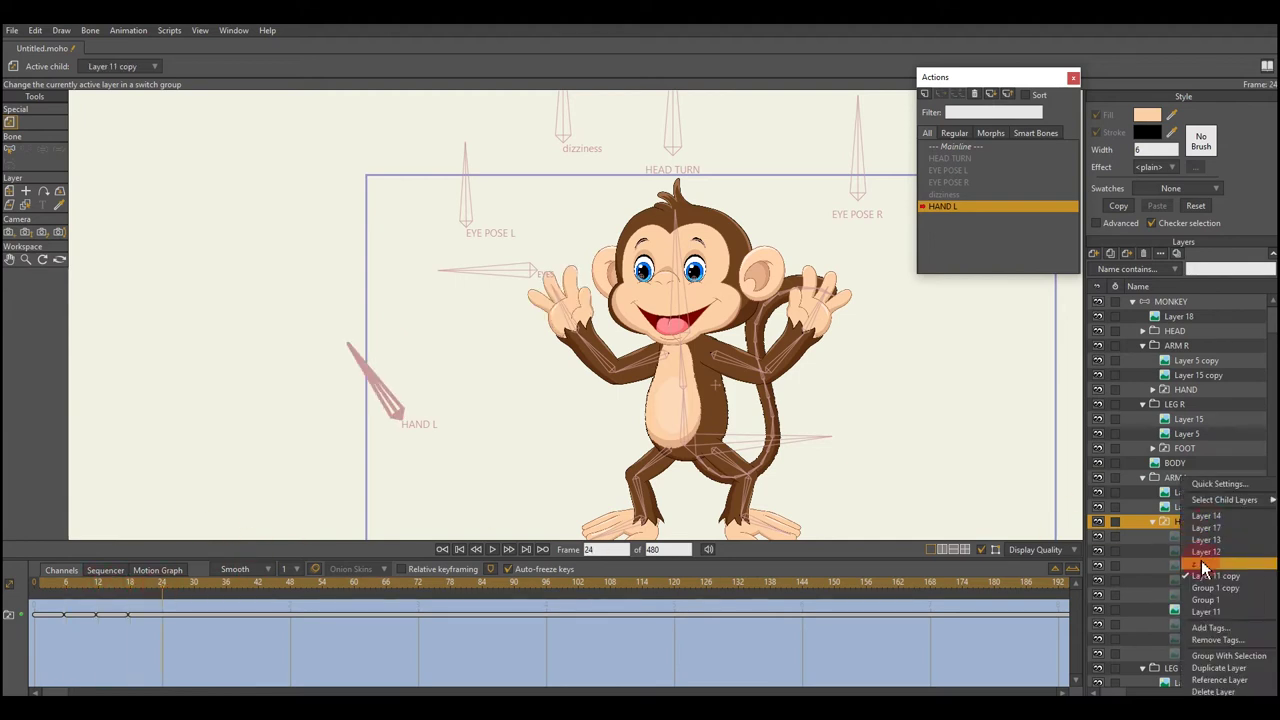
click(1204, 565)
- Key the HAND L layer to Layers 12, 13, 17 and 14 at frames 30, 36, 42 and 48, and return to the Mainline action
click(226, 584)
right_click(1192, 530)
click(1205, 551)
right_click(1192, 530)
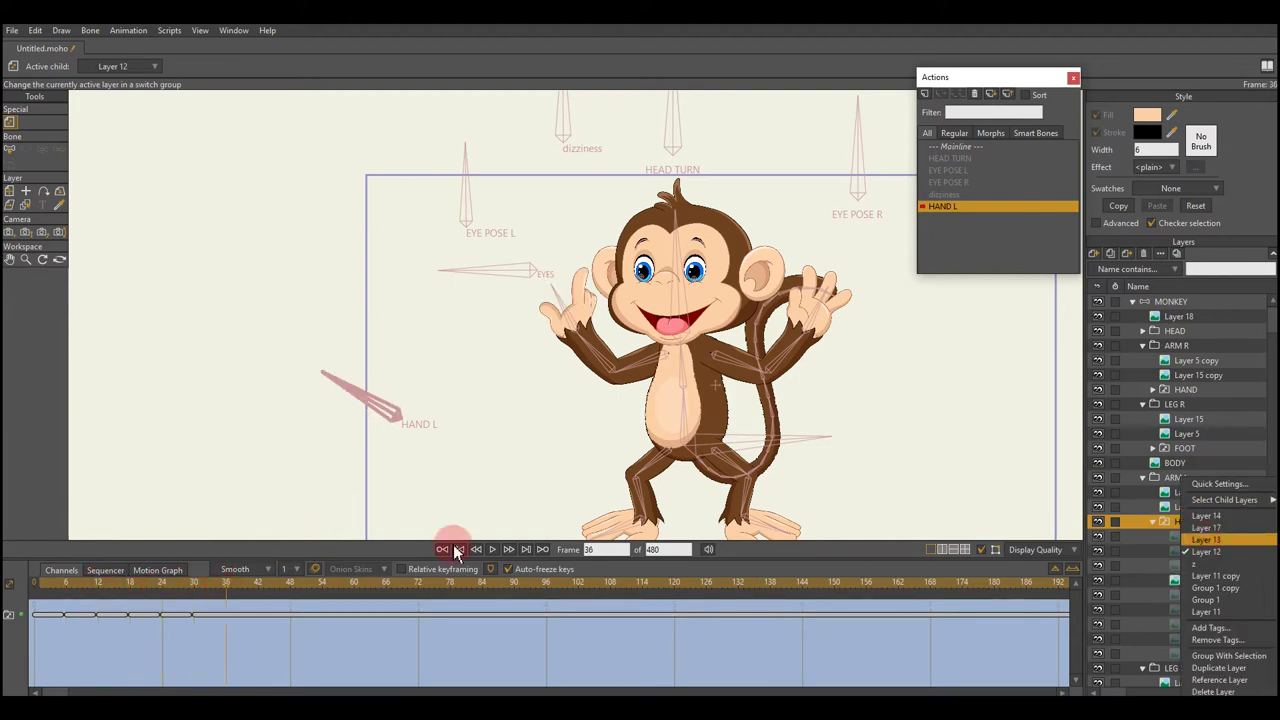
click(1205, 539)
click(290, 584)
right_click(1192, 530)
click(1205, 515)
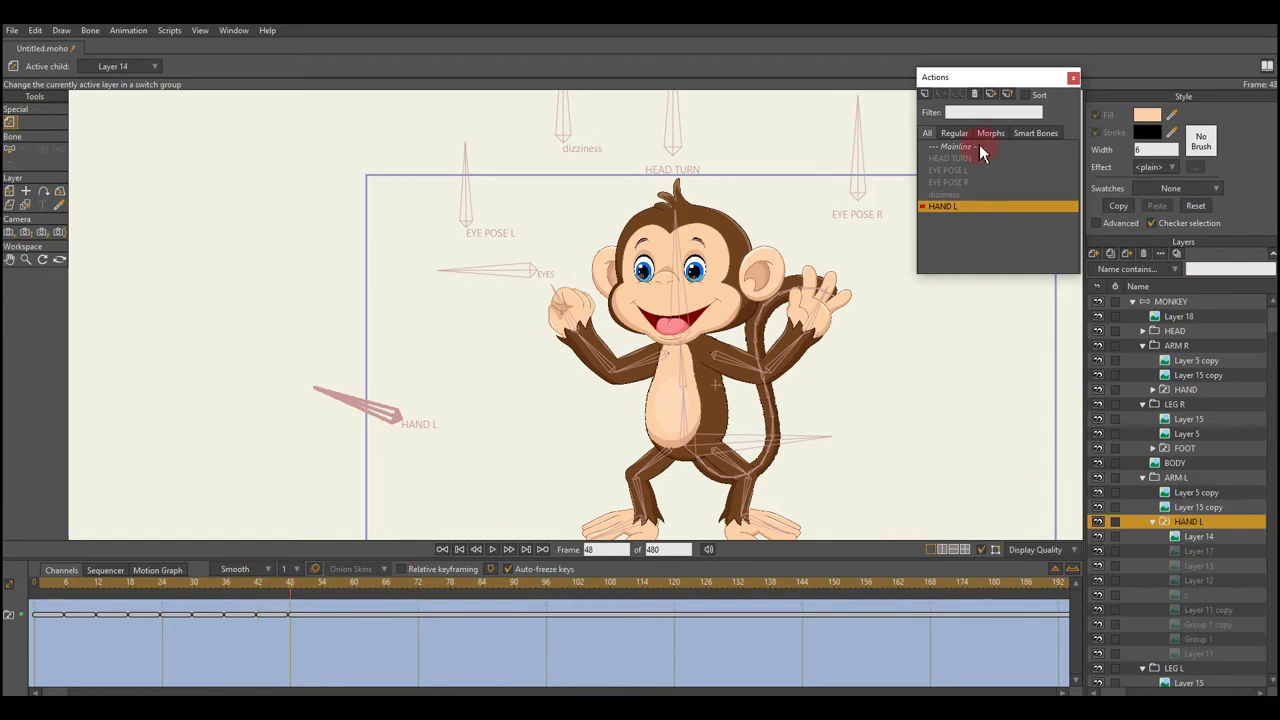
click(979, 147)
- Reopen the HAND L action, select the HAND L layer's pose keyframes and return to the Mainline action
scroll(1160, 657, down, 2)
scroll(1214, 430, up, 5)
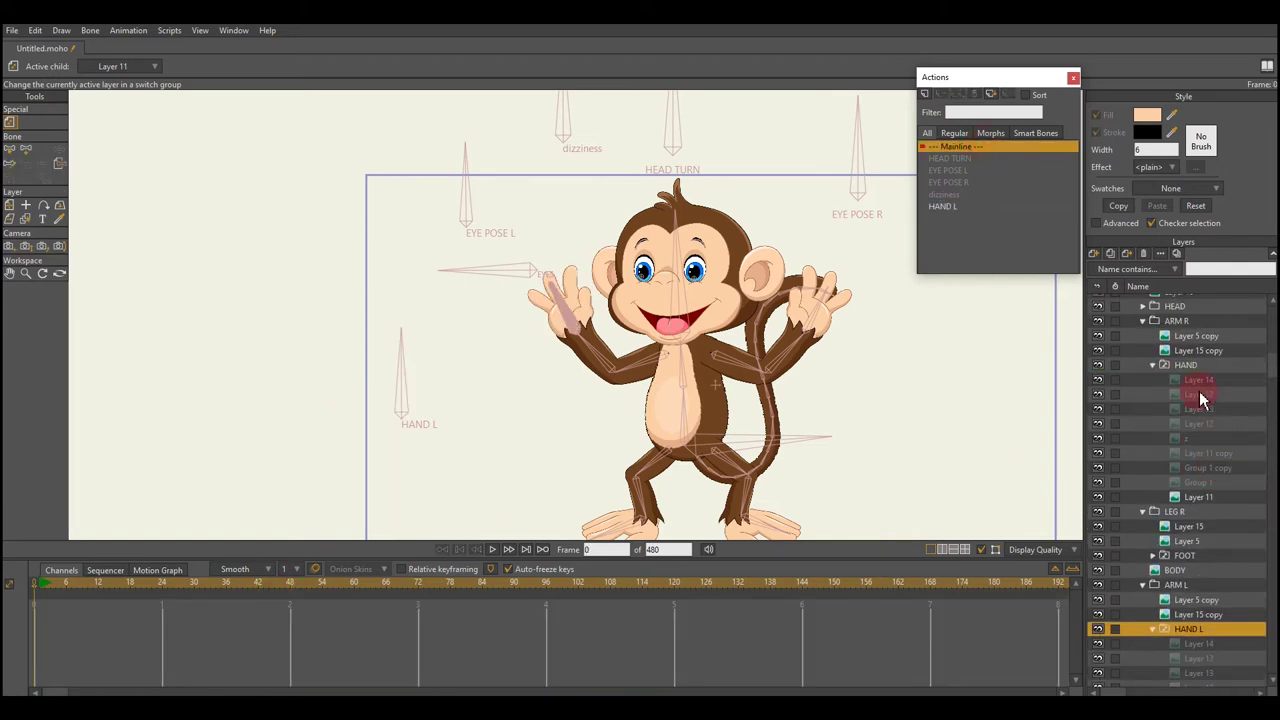
click(1170, 301)
scroll(883, 340, down, 2)
click(945, 206)
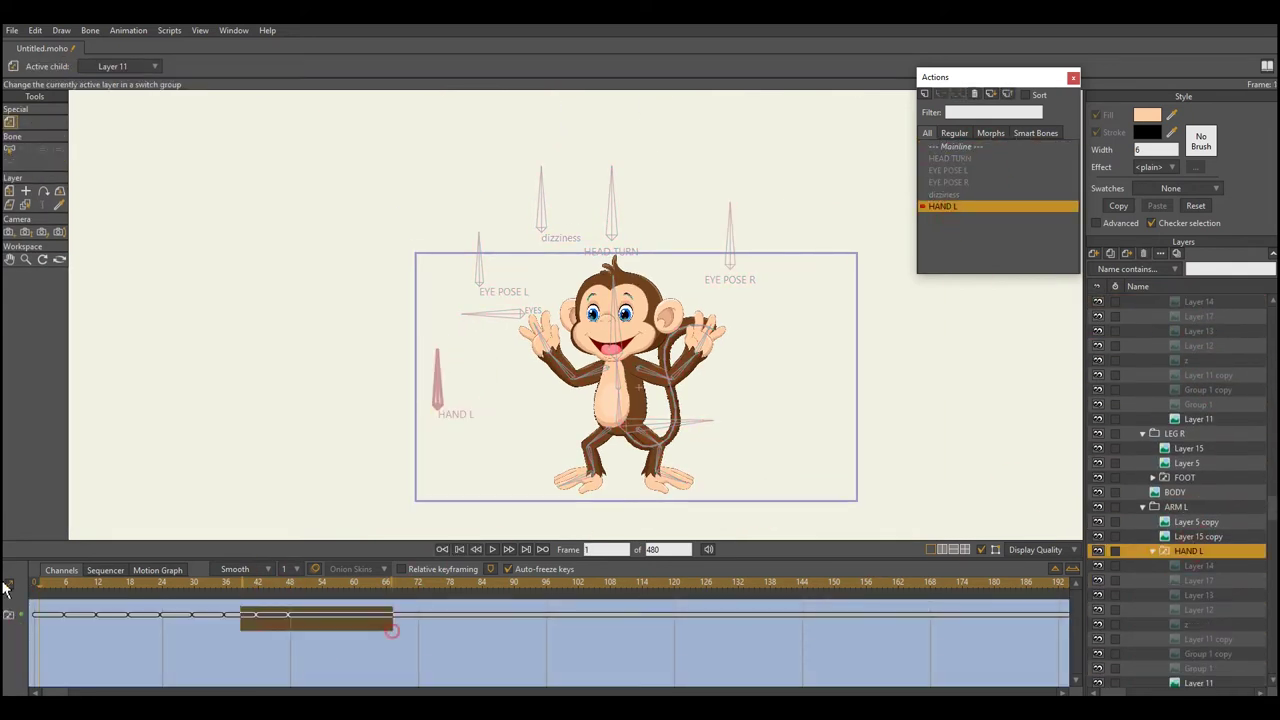
click(955, 147)
- Add a vertical bone about 2.23 long beside the monkey's right hand, name it HAND R, constrain its angle and show its label
click(9, 121)
scroll(728, 437, up, 3)
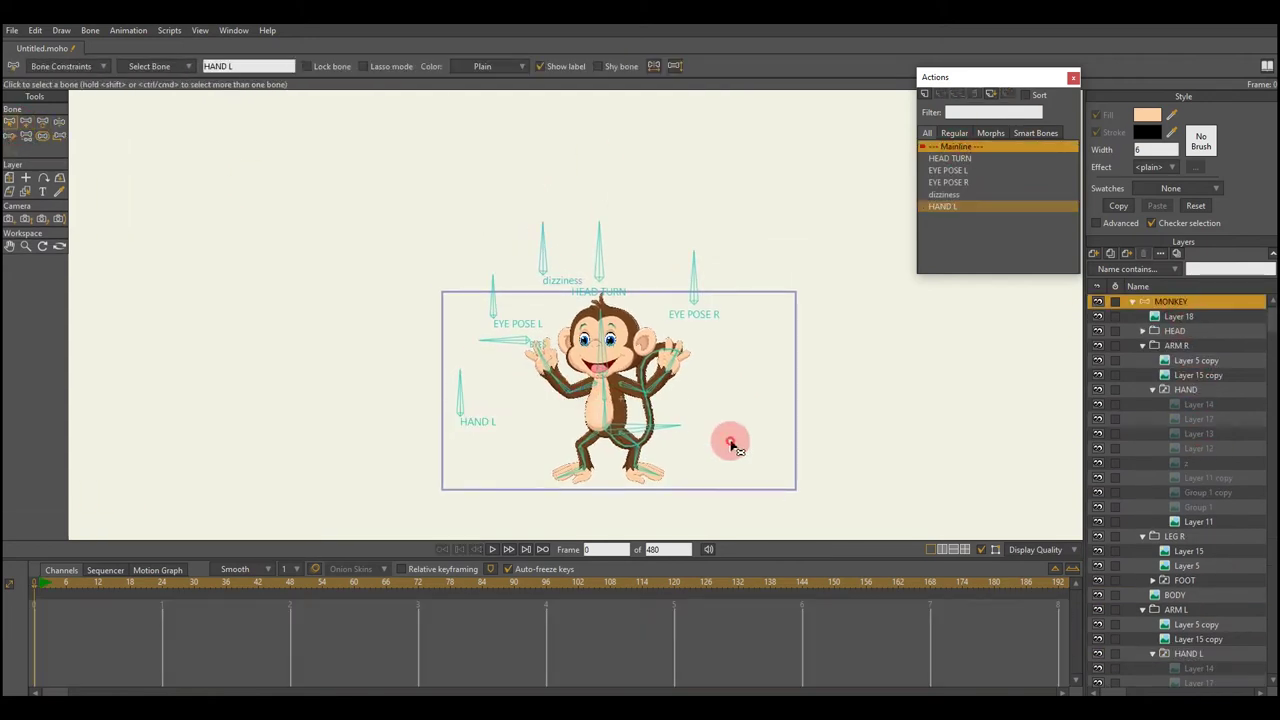
click(745, 294)
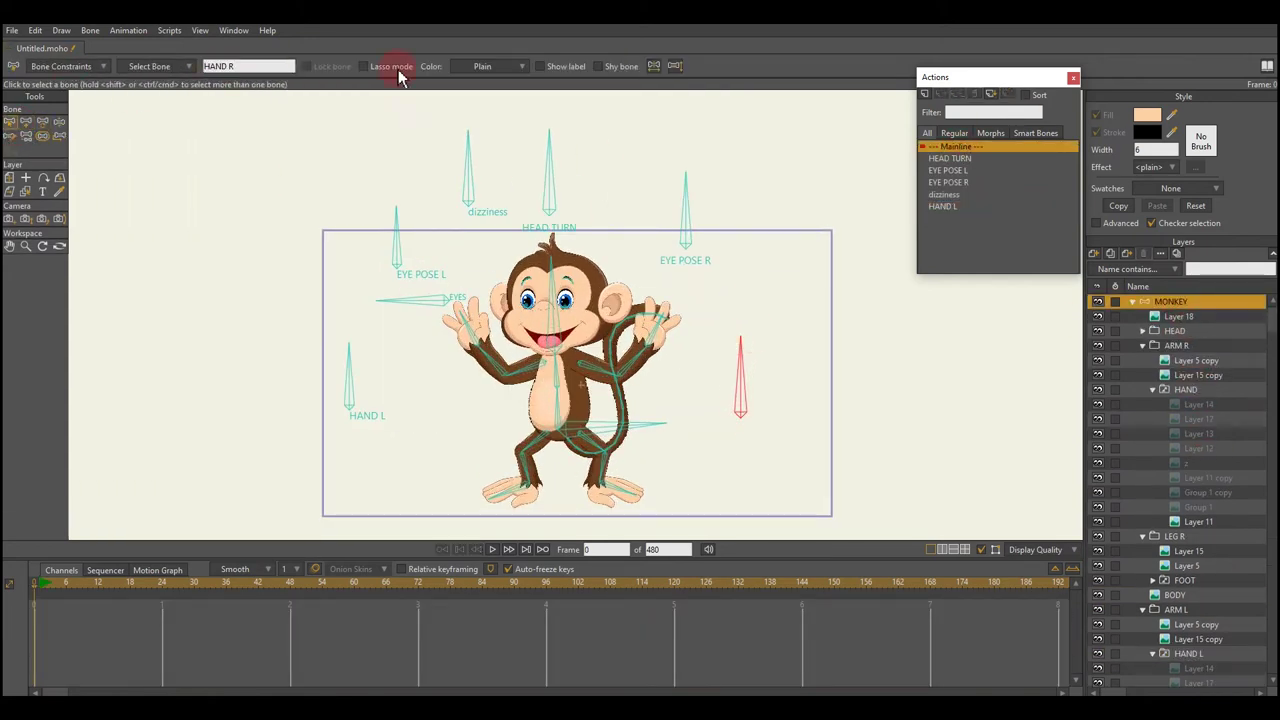
click(62, 67)
click(183, 383)
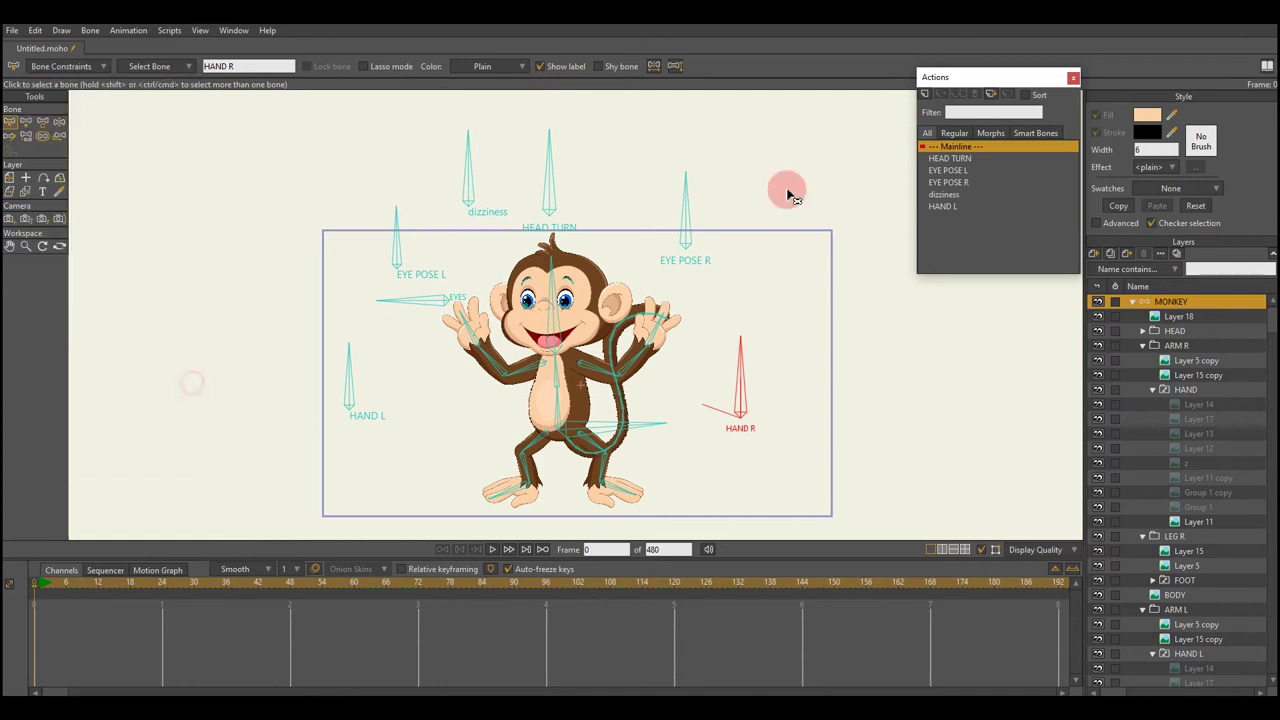
- Create a smart bone action named HAND R and key the HAND R bone's rotation at frame 48
click(924, 93)
click(649, 403)
key(t)
drag(740, 350, 665, 390)
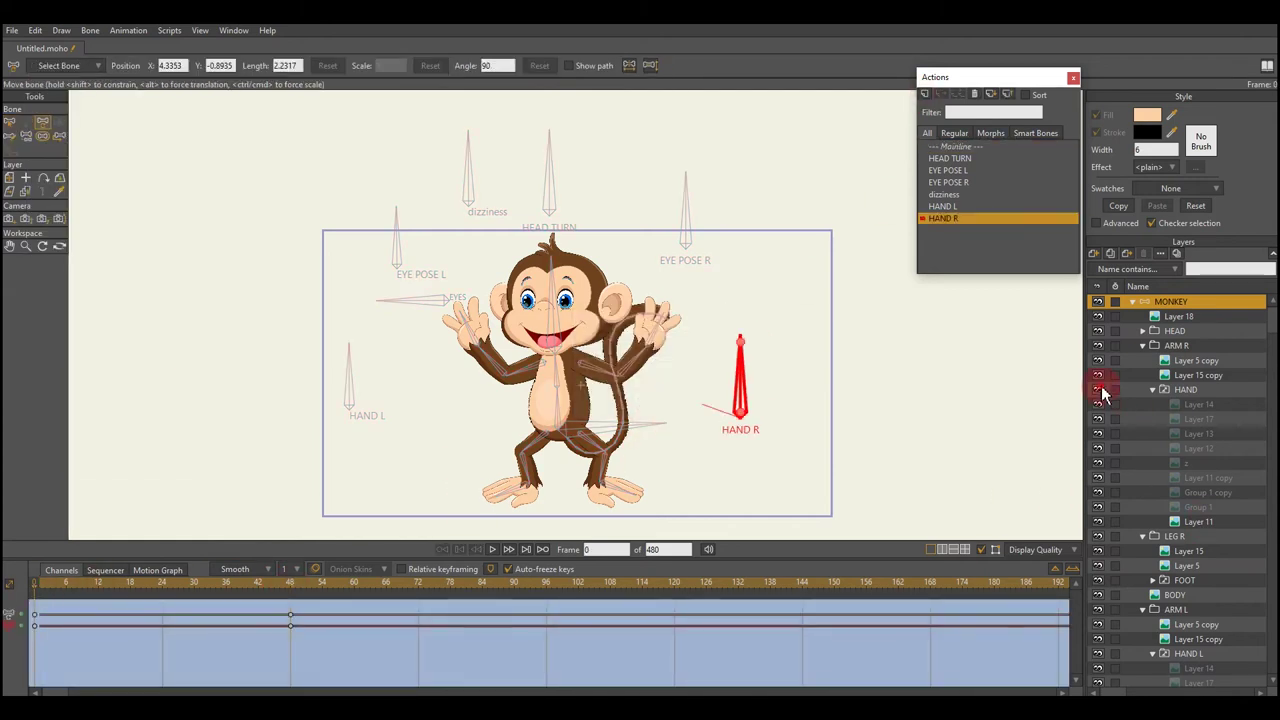
- Select the right arm's HAND layer in the HAND R action, and return to the Mainline action's MONKEY layer
click(1185, 389)
click(955, 147)
click(1170, 301)
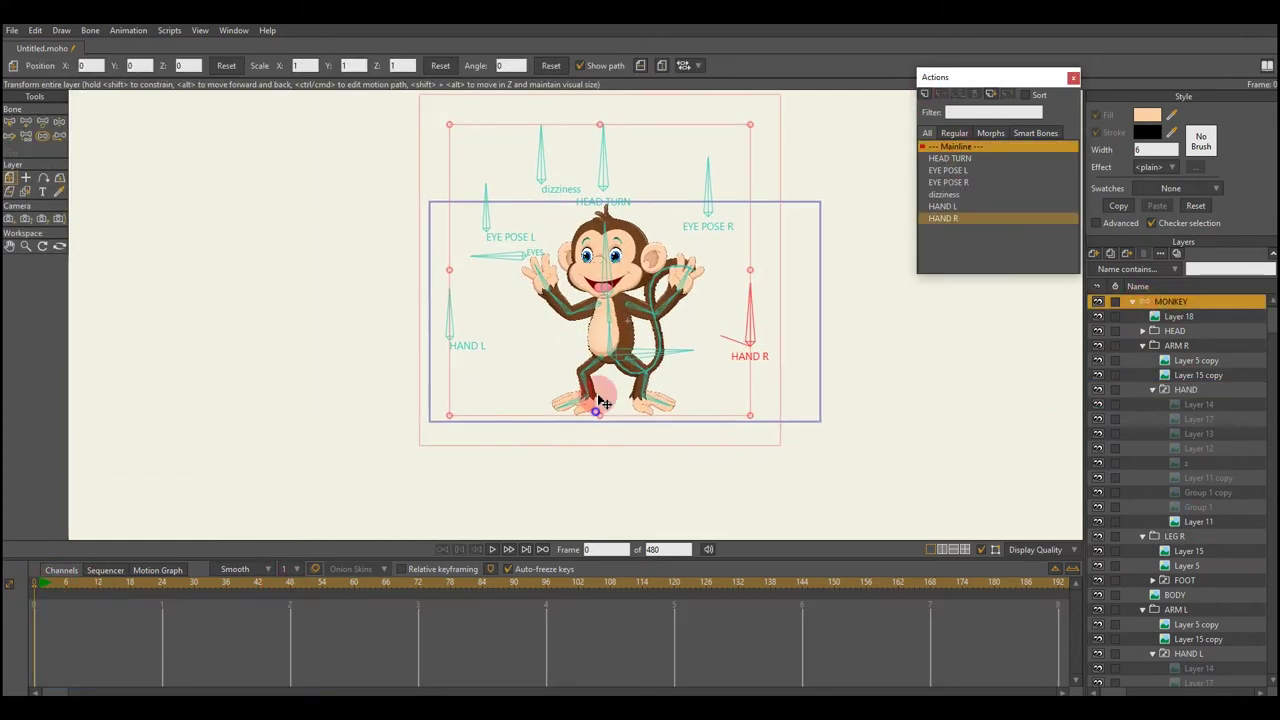
- Add a vertical bone beside the monkey's left foot, name it FOOT L, and constrain its angle with a minimum of -70 degrees
click(473, 395)
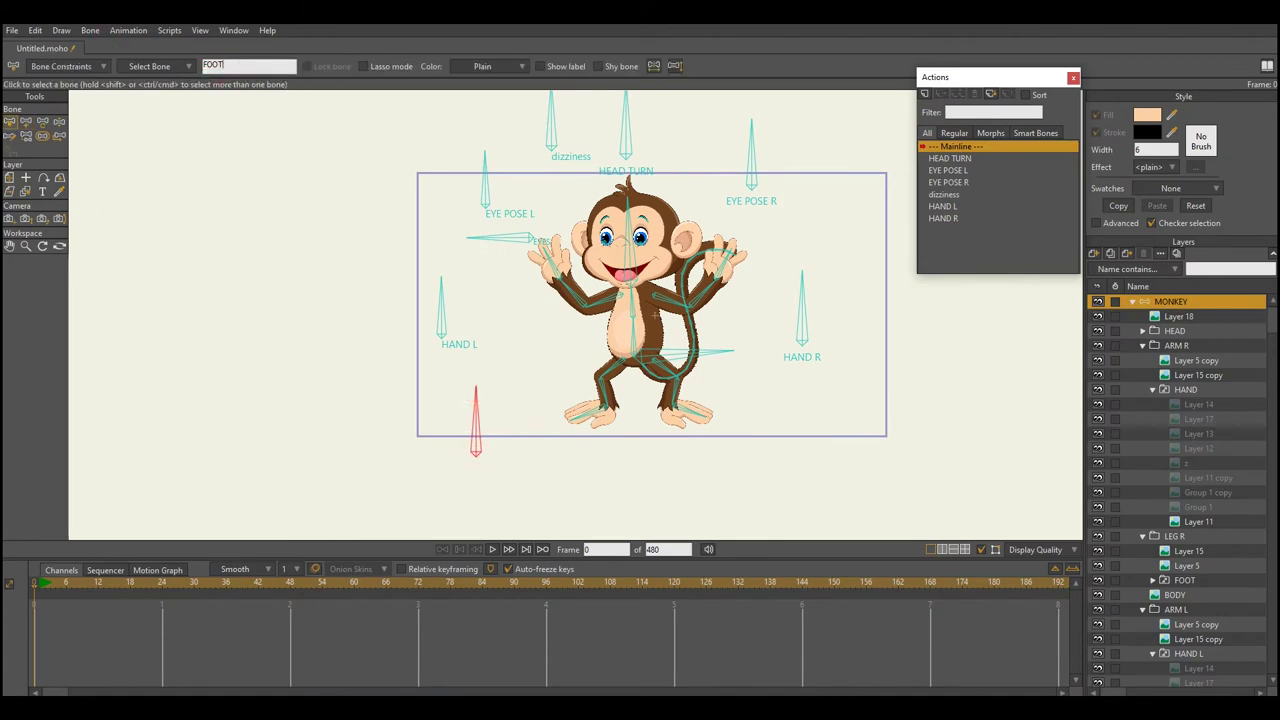
click(48, 70)
click(160, 100)
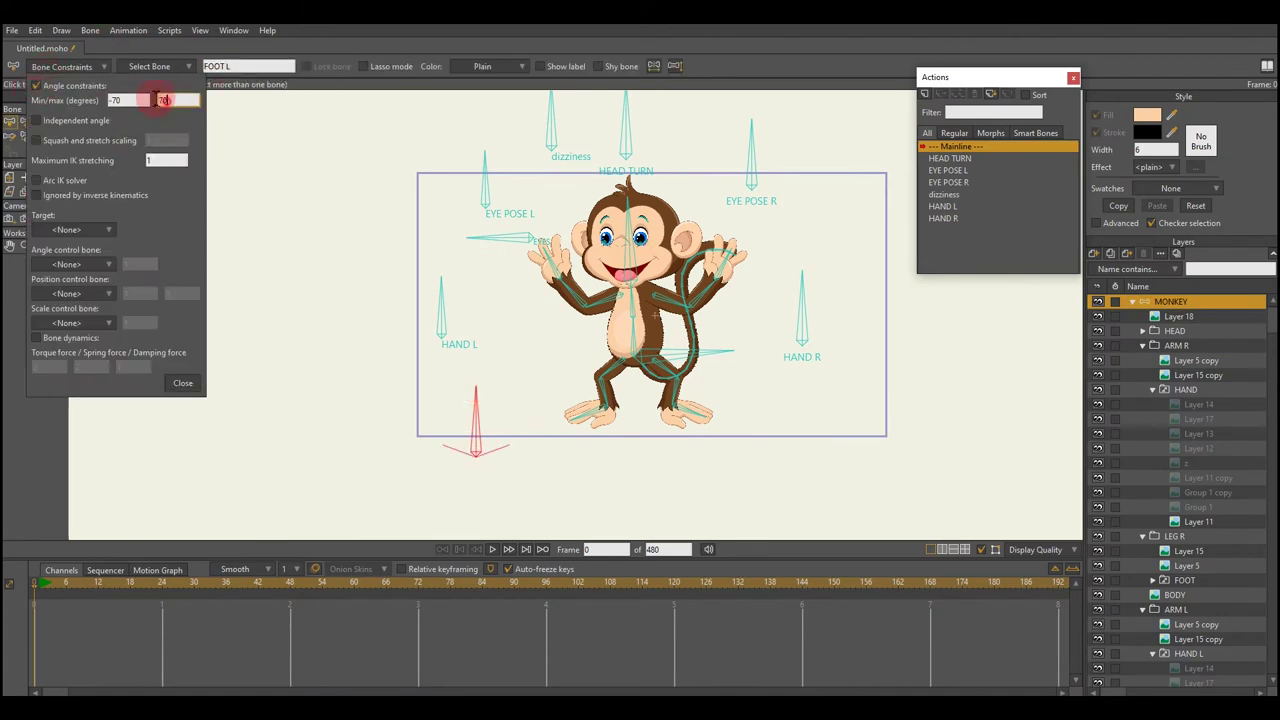
click(183, 384)
- Collapse the arm groups and expand LEG L to inspect the pose layers inside its FOOT L group
scroll(1150, 540, down, 2)
click(1153, 380)
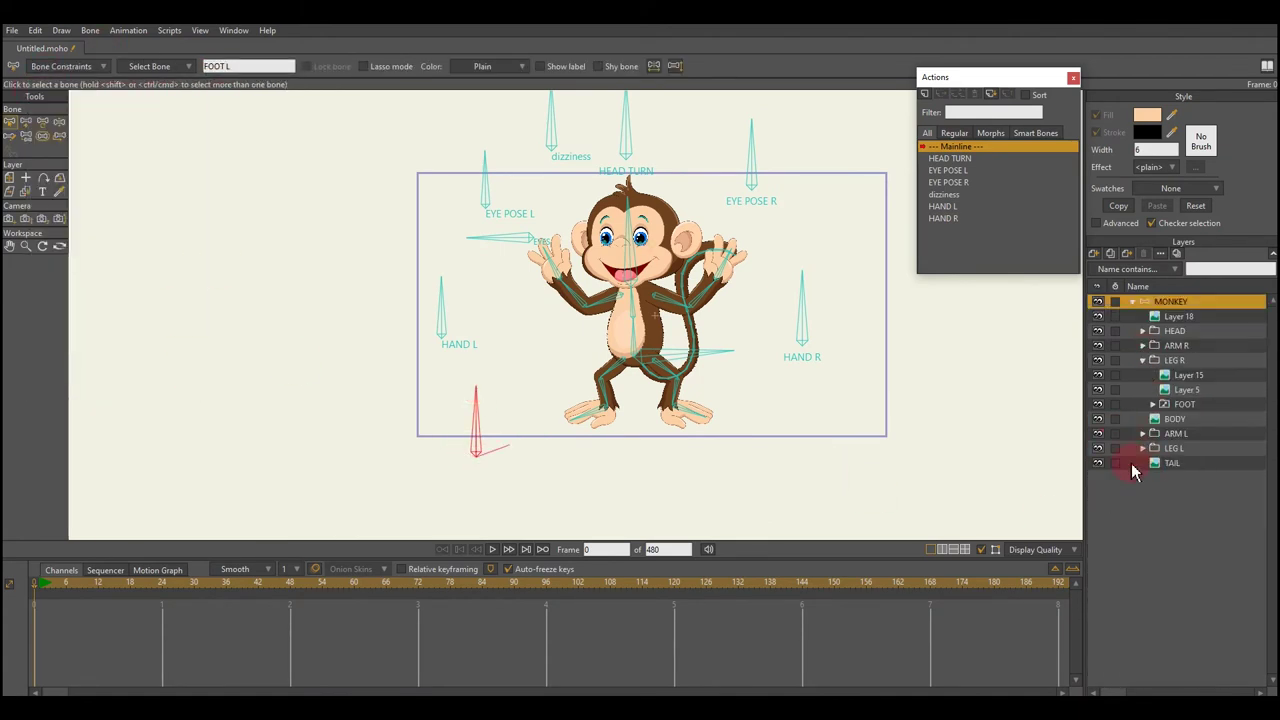
click(1143, 448)
click(1190, 509)
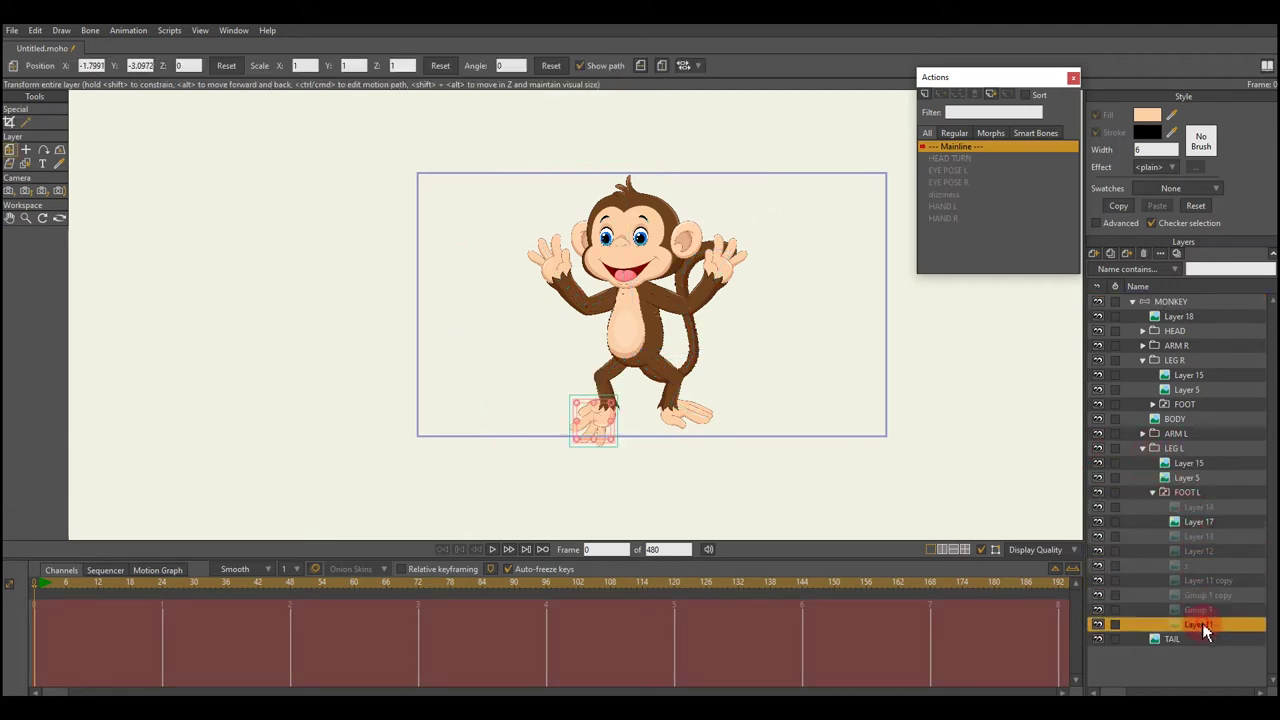
- Create a smart bone action named FOOT L and key the FOOT L bone's rotation at 20 degrees on frame 48
click(1170, 301)
click(925, 93)
text(FOOT L)
click(640, 400)
click(291, 584)
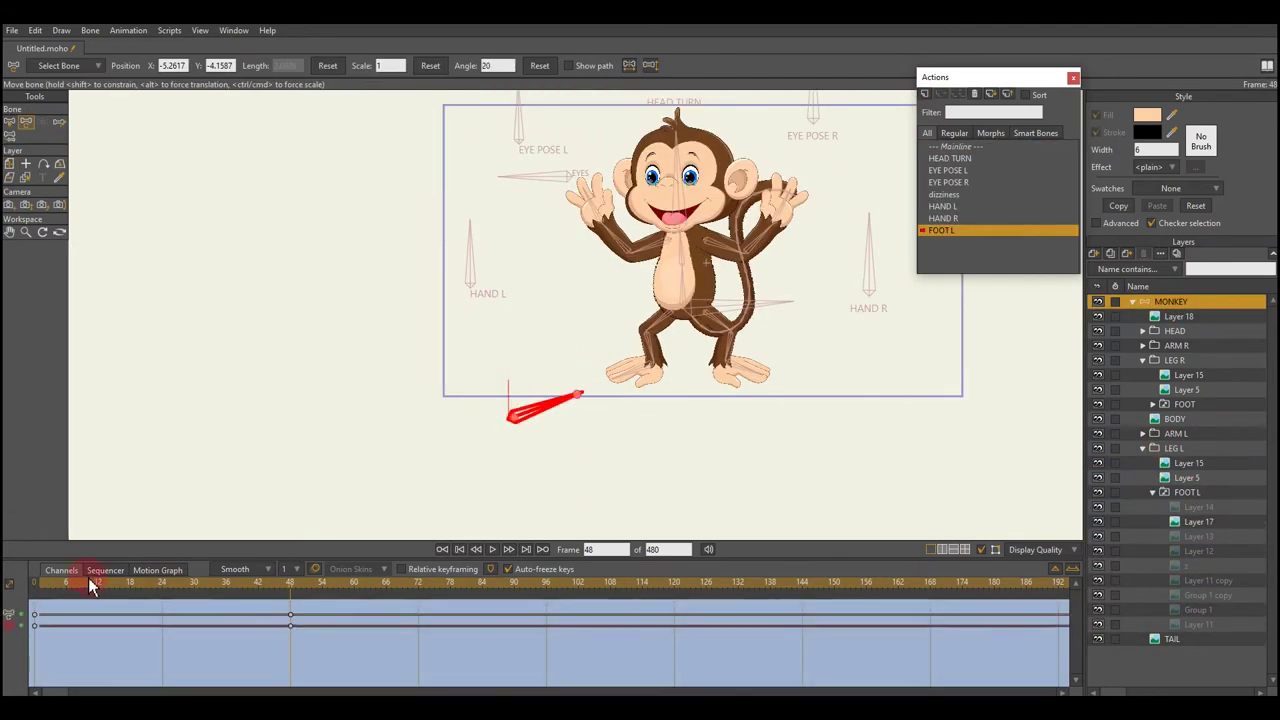
- Return to Mainline, place Layer 17 above Layer 14 in the FOOT L group, and expand LEG R's FOOT group
right_click(1198, 505)
click(1177, 499)
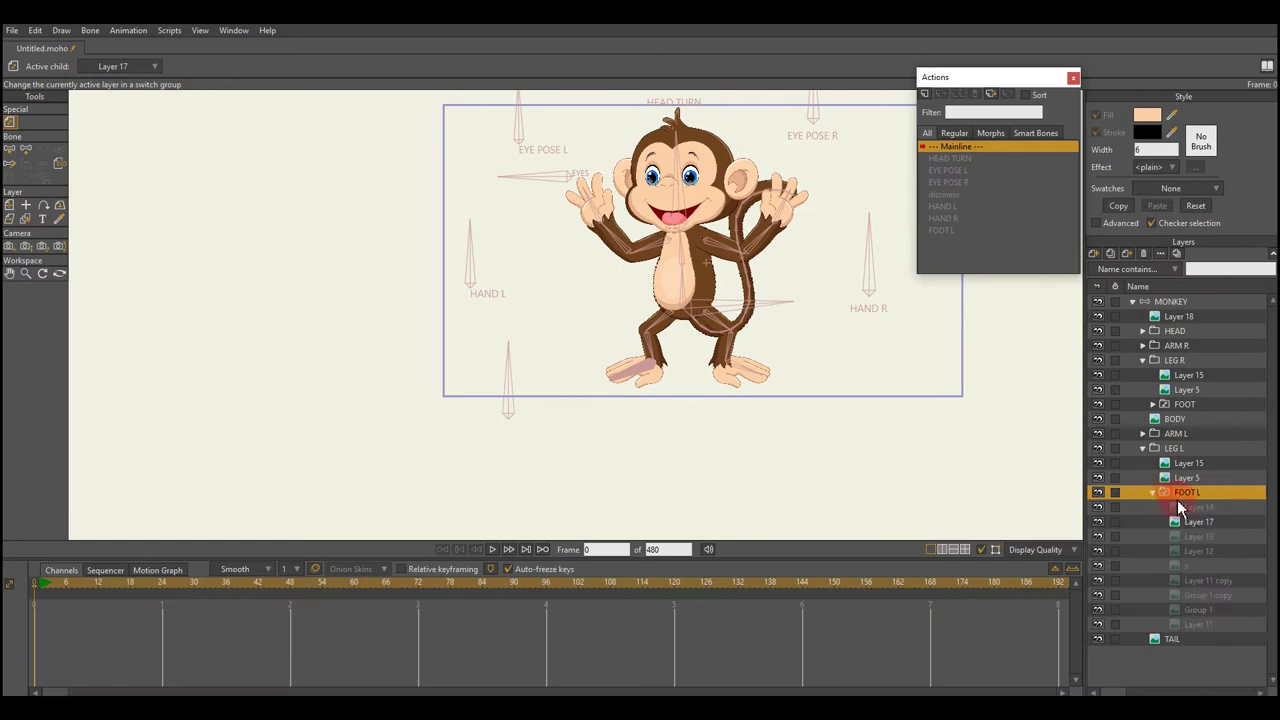
click(1170, 301)
click(1153, 404)
click(1199, 419)
click(1170, 301)
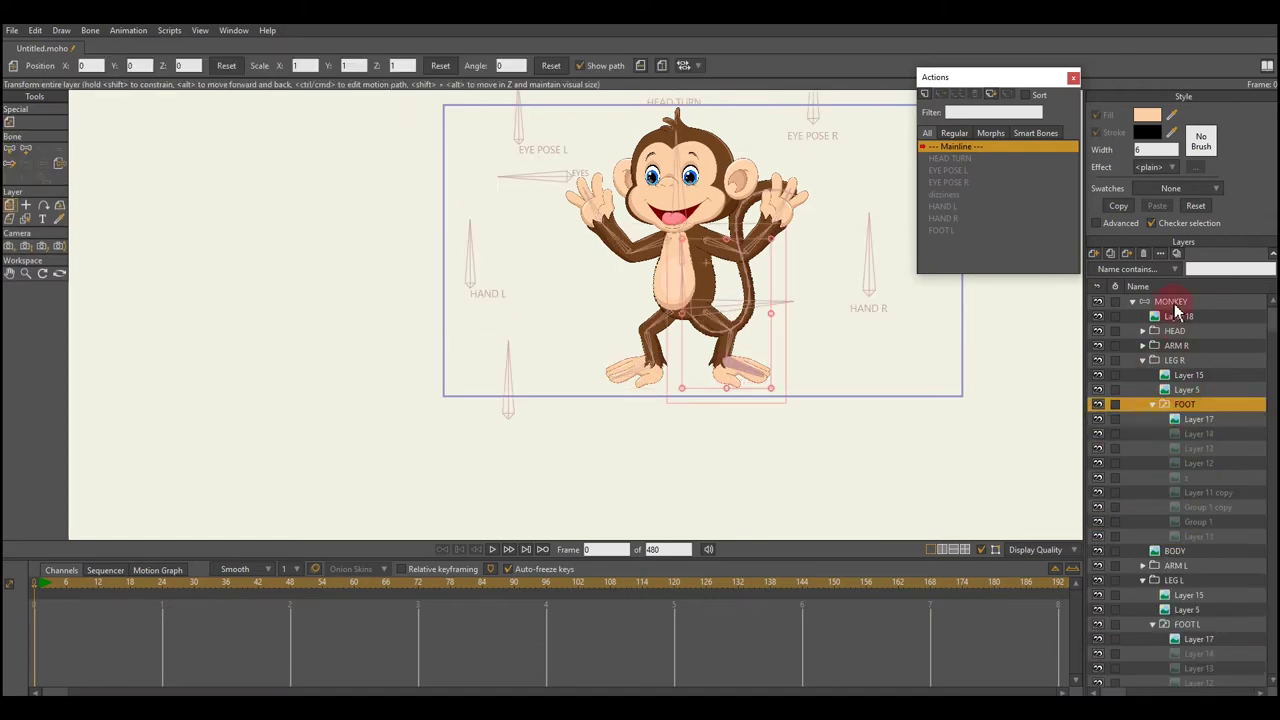
- Reopen the FOOT L action and key the FOOT L layer's poses every six frames, from Layer 14 at frame 6 to Layer 12 at frame 18
click(941, 230)
double_click(951, 238)
scroll(1186, 430, down, 2)
click(1188, 526)
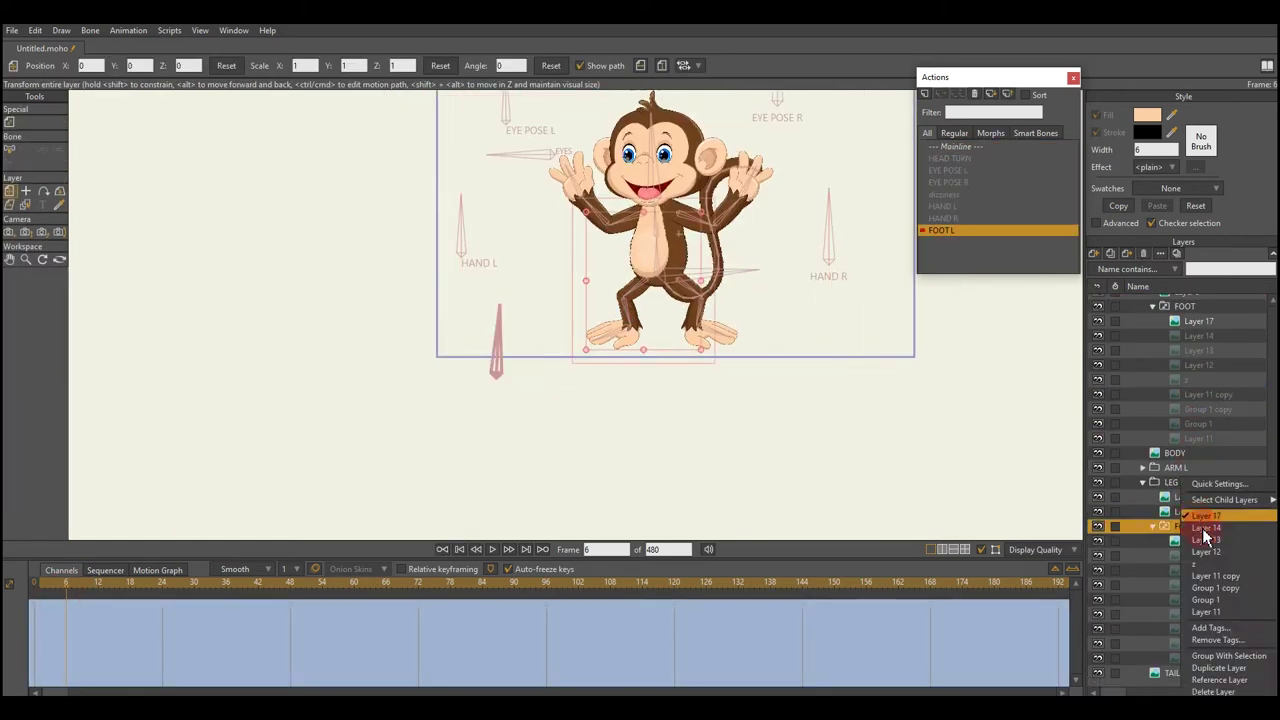
right_click(1188, 526)
click(1206, 540)
- Key the remaining FOOT L poses every six frames from frame 24, using Layer 11 copy at frame 30 and Layer 11 at frame 48
click(162, 582)
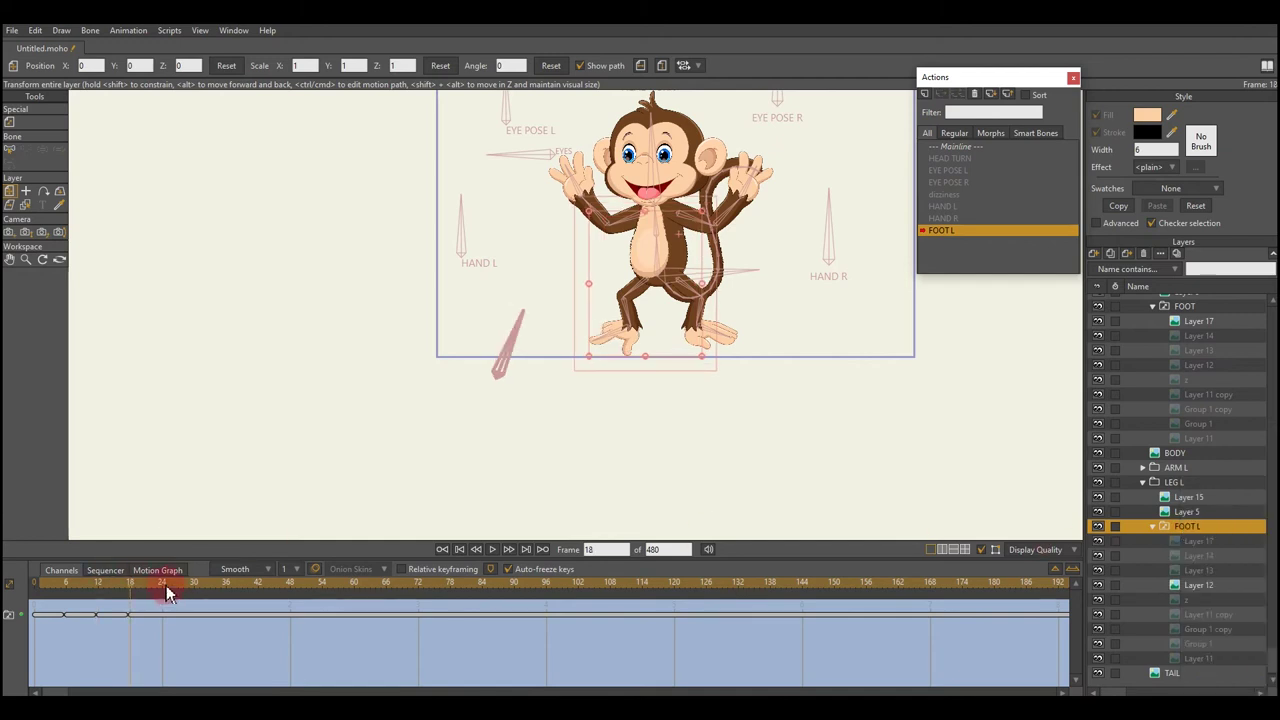
right_click(1188, 526)
click(1215, 588)
click(258, 582)
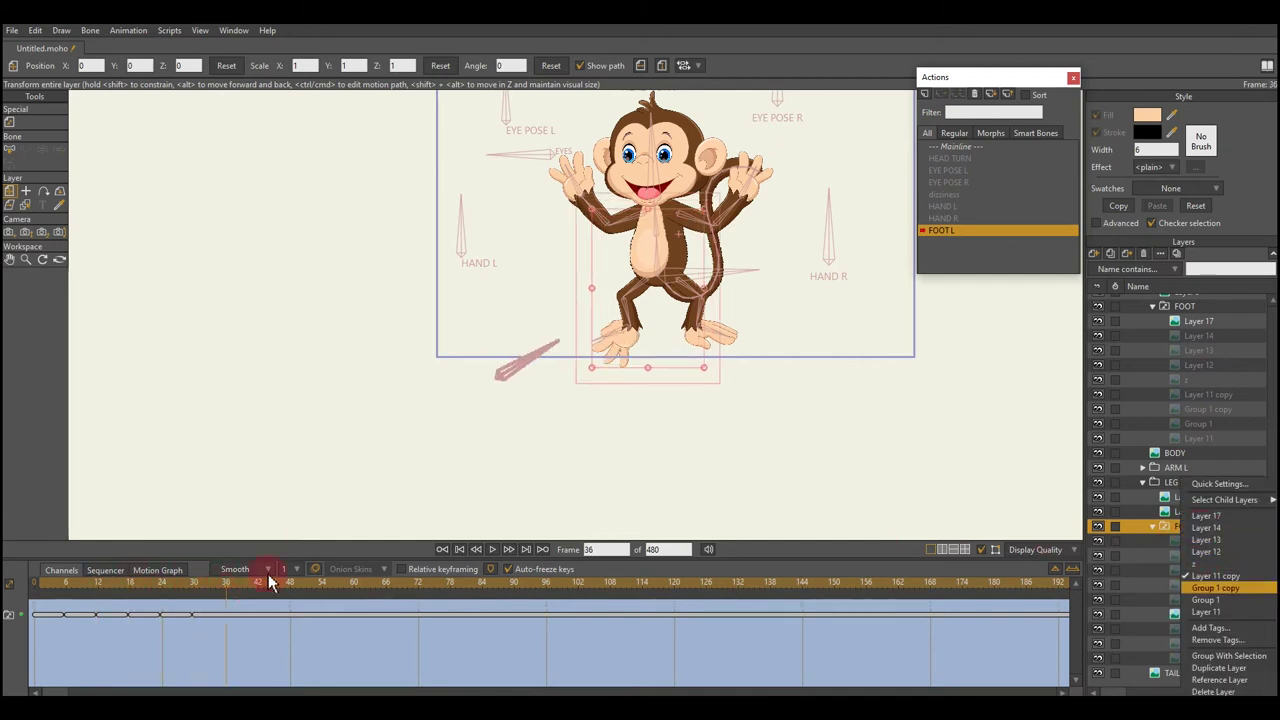
right_click(1188, 526)
click(1207, 580)
click(294, 582)
right_click(1188, 526)
click(1206, 609)
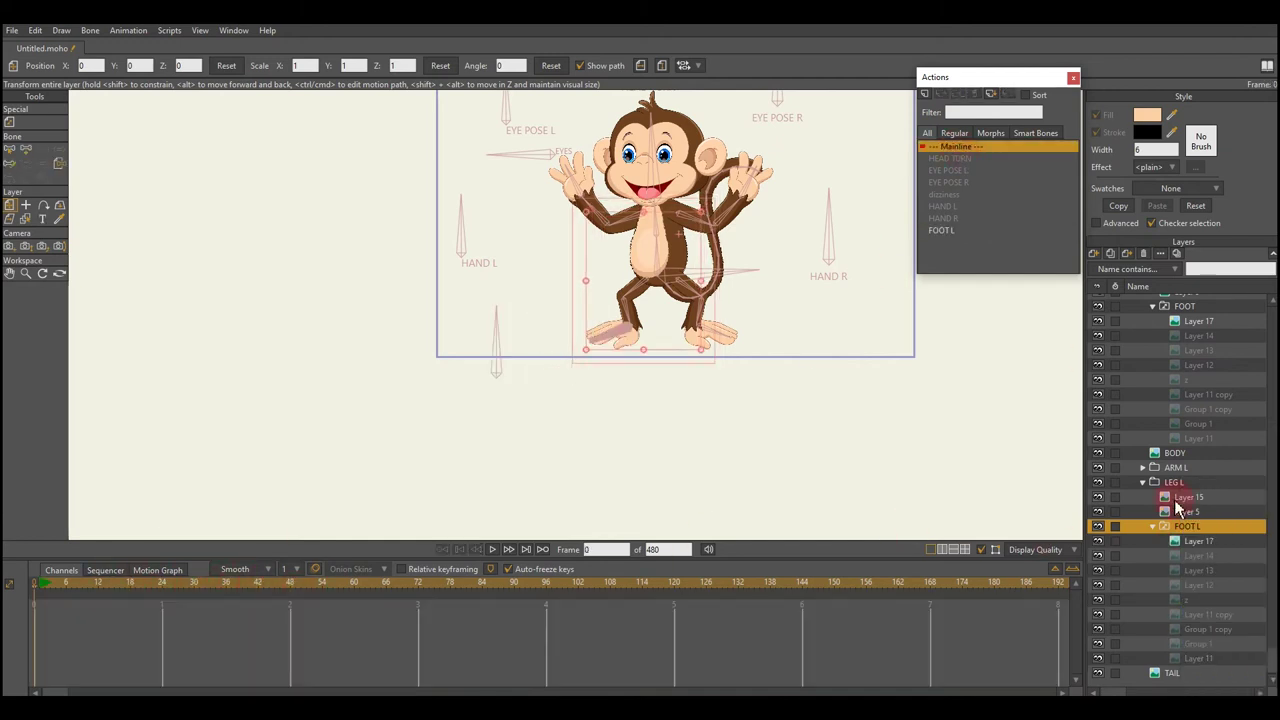
- On the MONKEY layer in Mainline, add a vertical bone beside the right foot, name it FOOT R, and constrain its angle
scroll(1163, 400, up, 3)
click(1170, 301)
key(a)
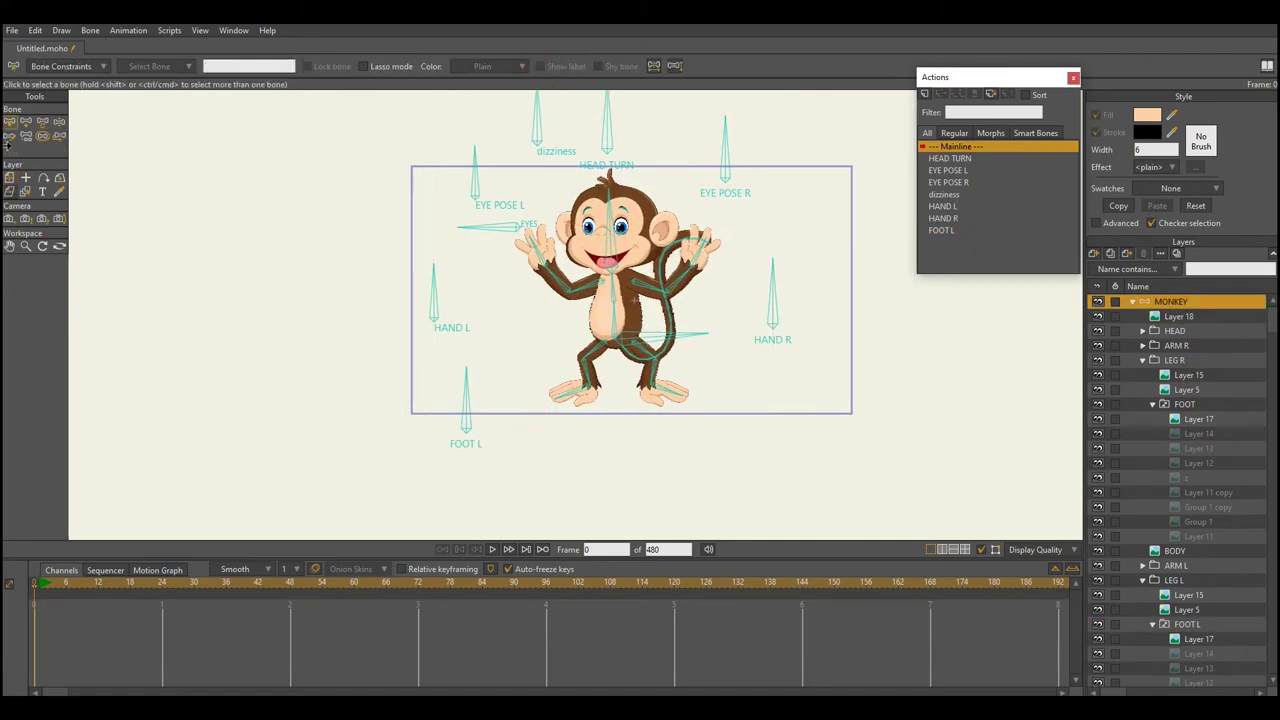
click(58, 92)
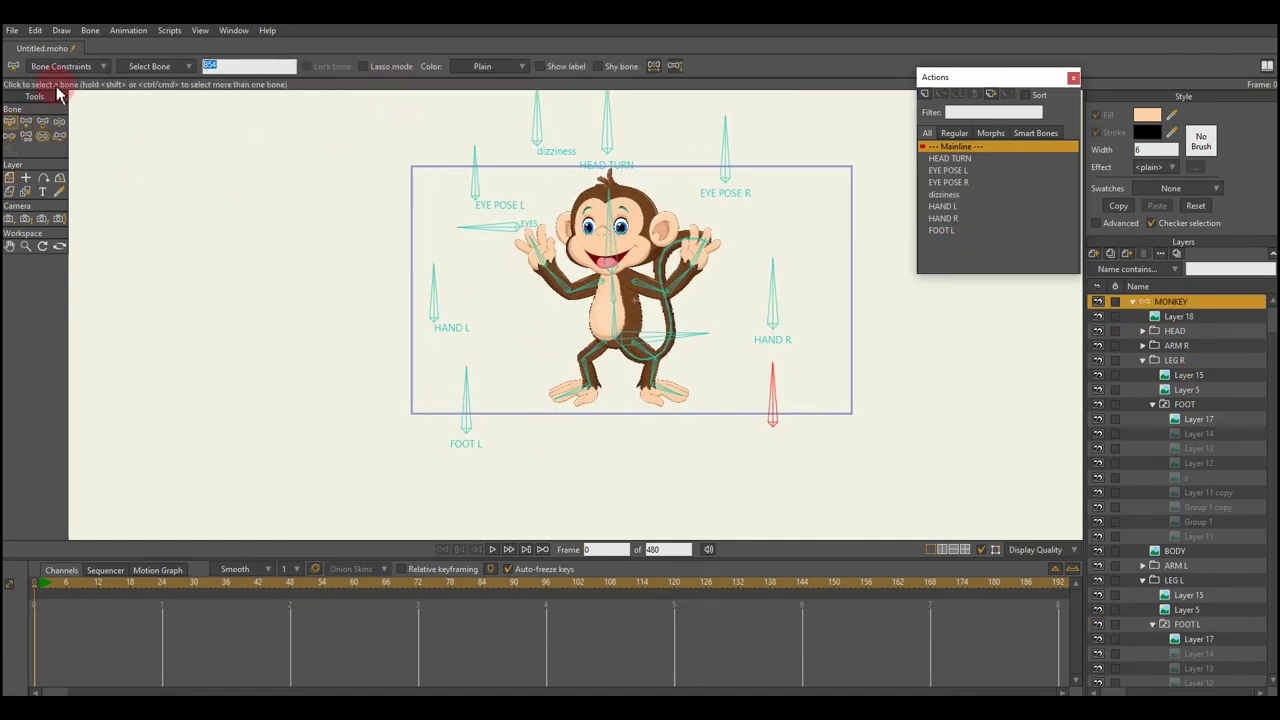
click(46, 67)
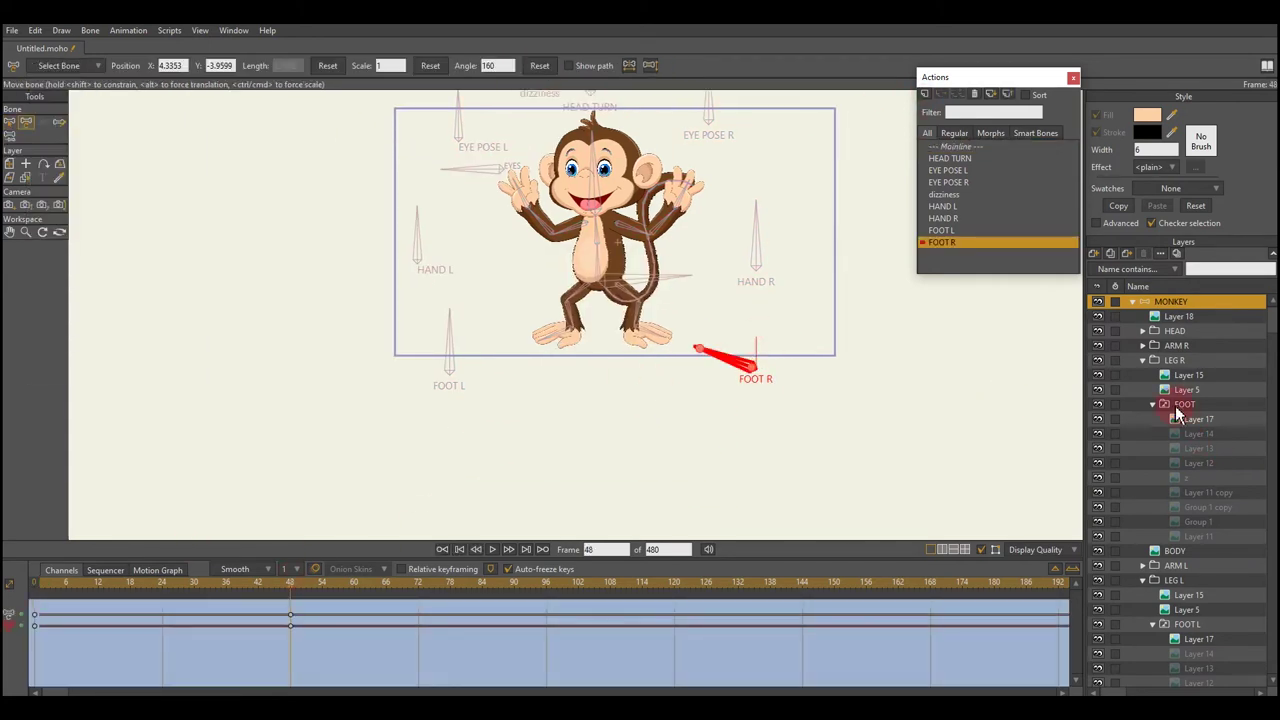
- In the FOOT R action, key the right leg's FOOT layer poses every six frames up to frame 48, and return to Mainline
click(1182, 404)
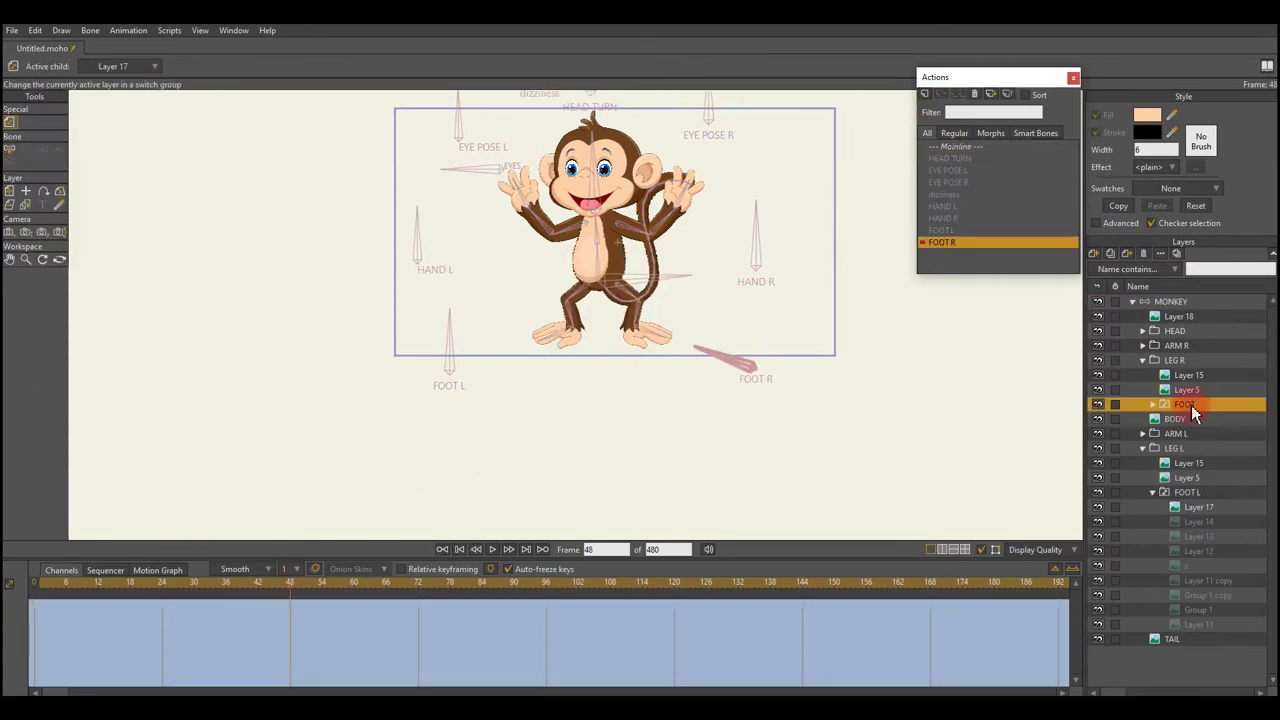
click(82, 584)
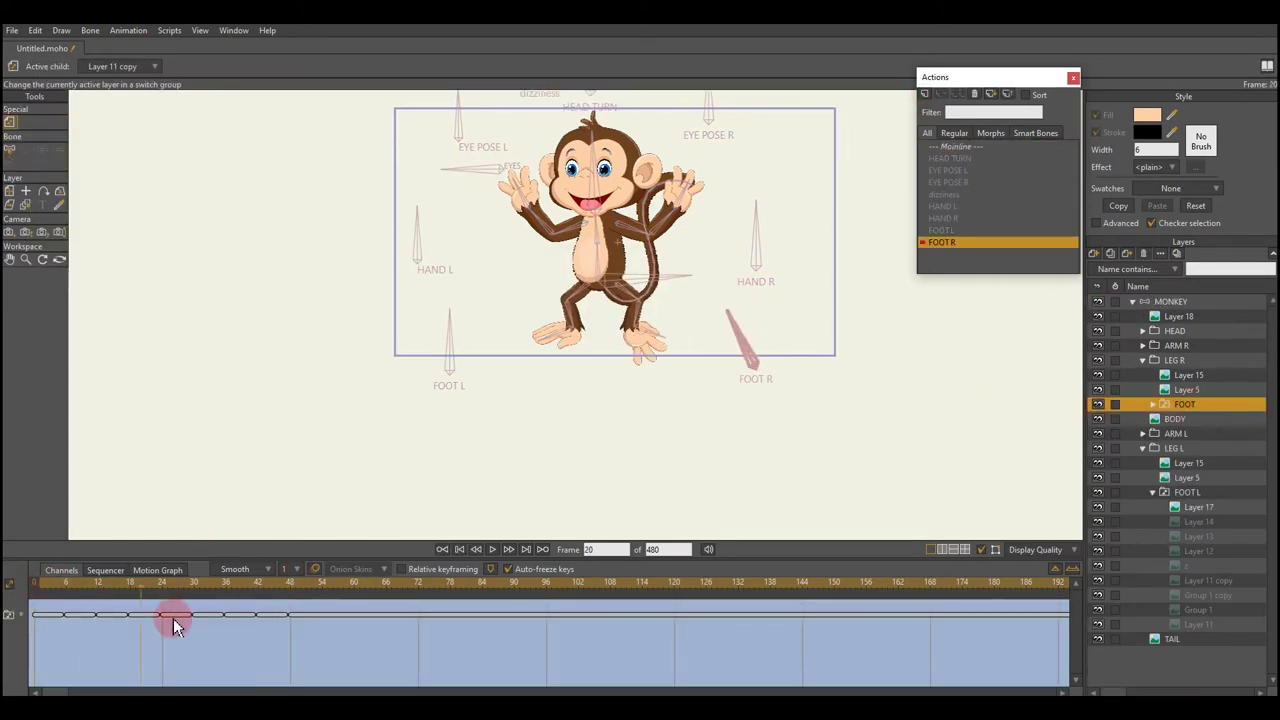
click(955, 146)
scroll(594, 454, down, 2)
click(1152, 404)
right_click(1190, 410)
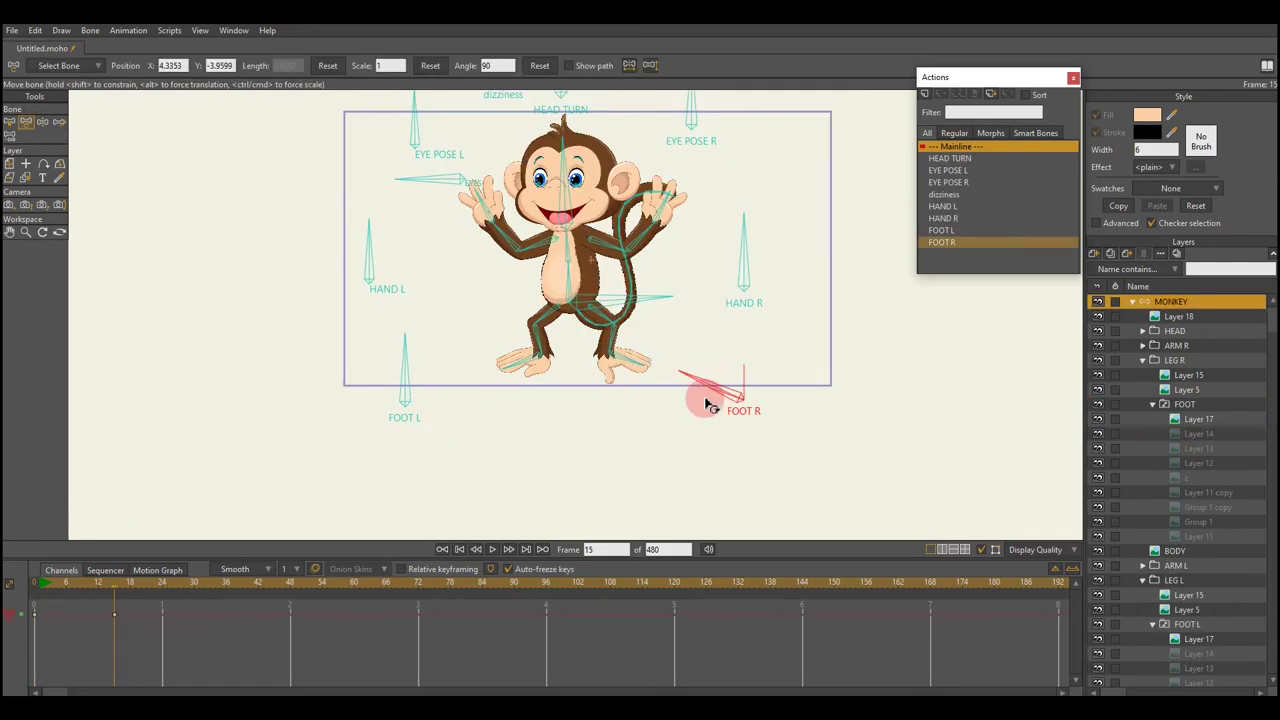
- Rotate the FOOT R bone at frame 15 to test the right foot's poses
click(114, 586)
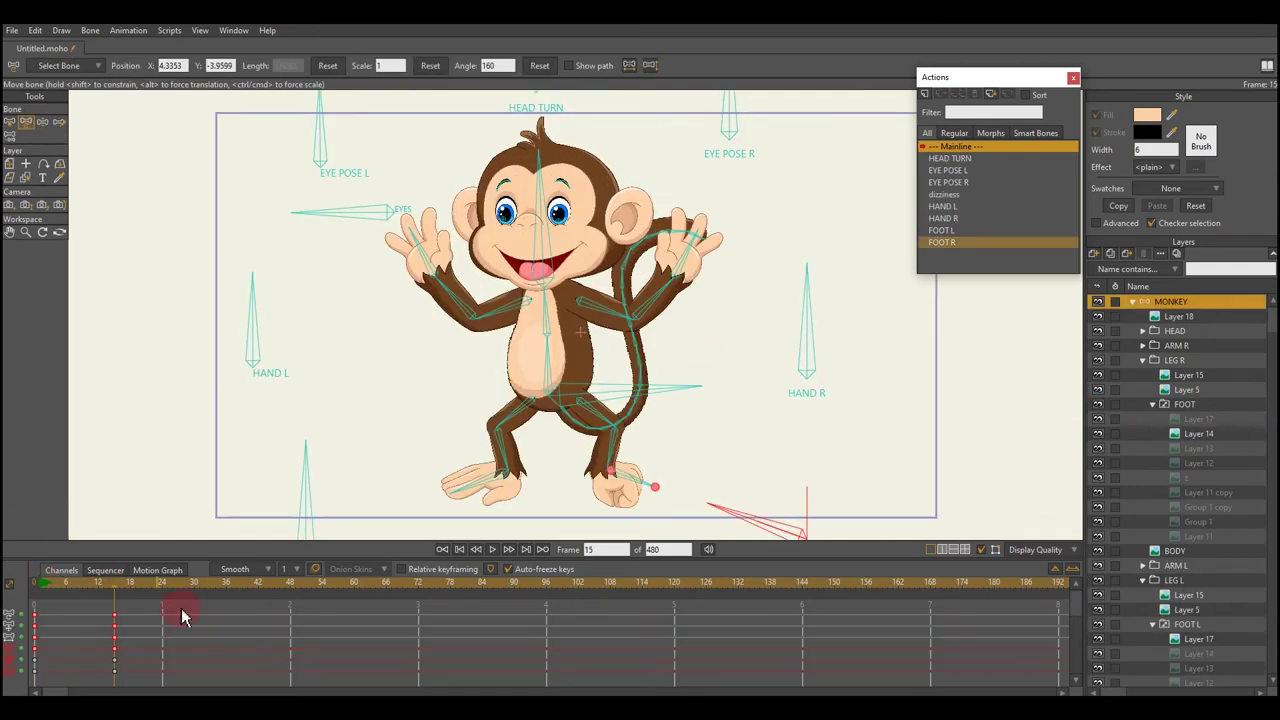
click(815, 422)
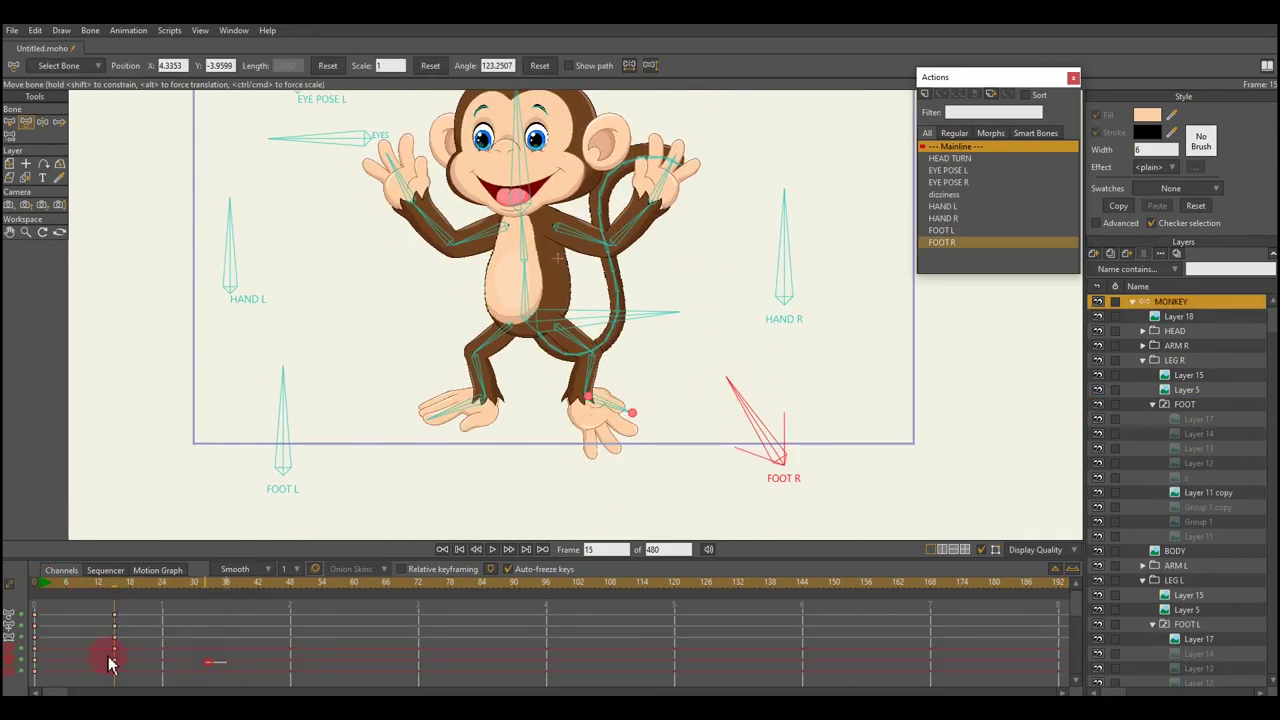
drag(745, 398, 757, 386)
- Reopen the FOOT L action, select the FOOT L layer's pose keyframes at frame 1, and return to the Mainline MONKEY layer
click(962, 230)
click(413, 420)
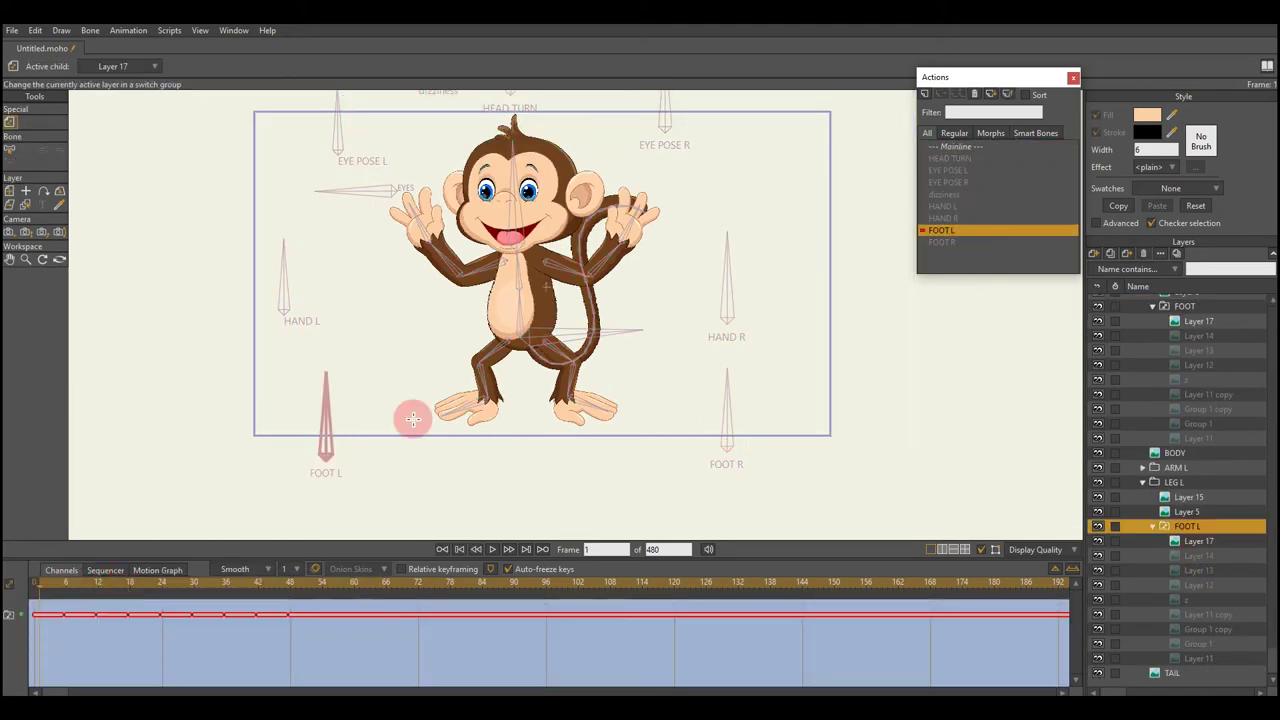
click(1196, 352)
click(846, 394)
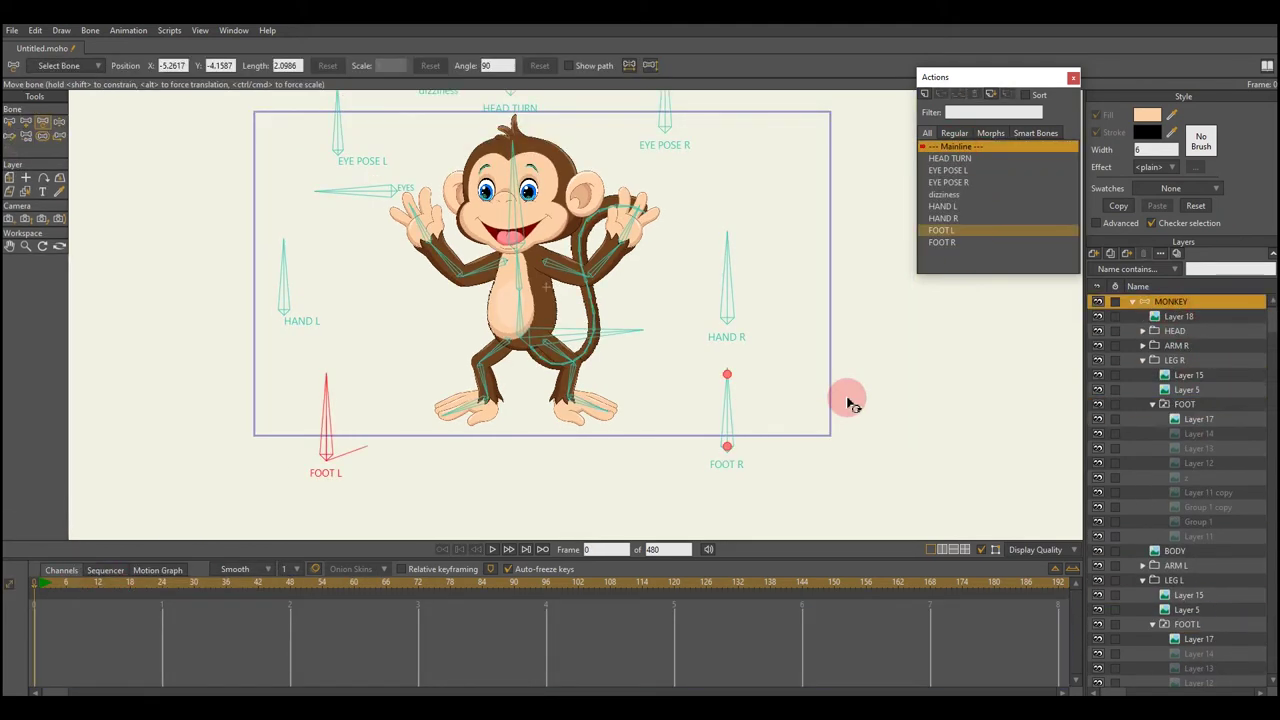
- Open the FOOT R action for the right leg's FOOT layer, go to frame 1, and return to Mainline
click(1183, 406)
click(942, 242)
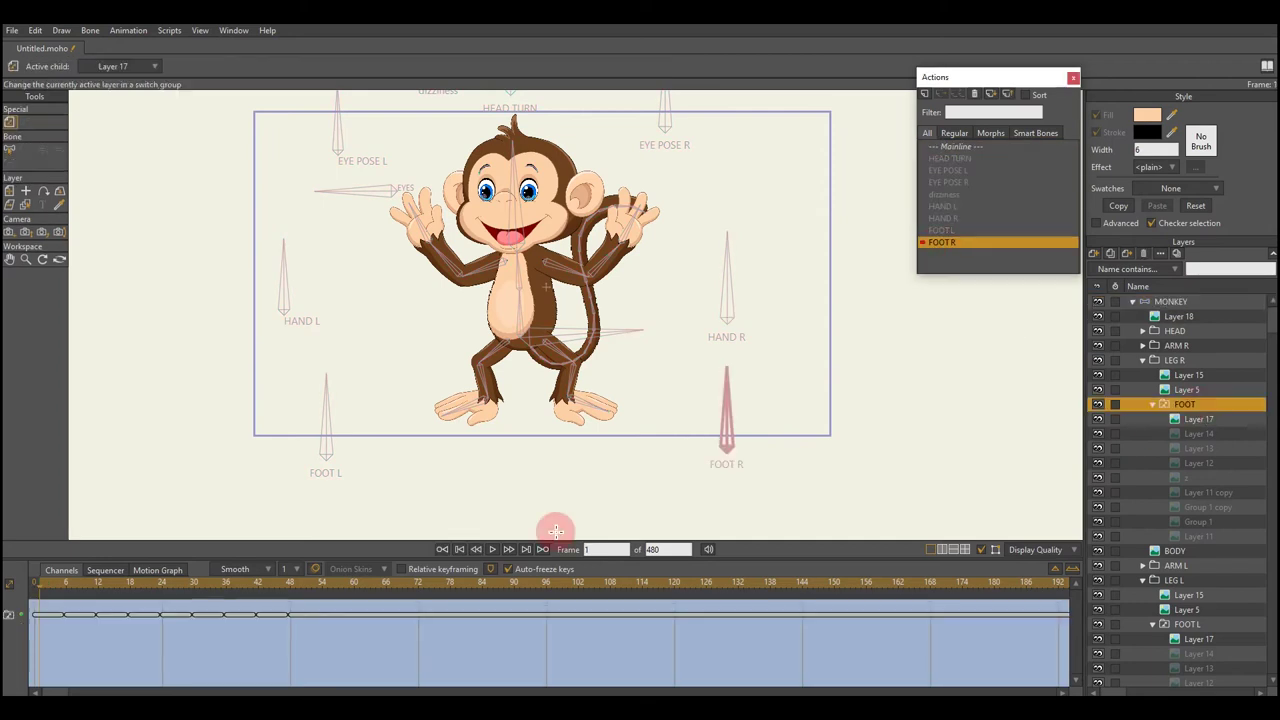
click(34, 586)
click(955, 146)
- Collapse the MONKEY group and rotate the right-side and left-side hand control bones at frame 11 to test them
click(1142, 303)
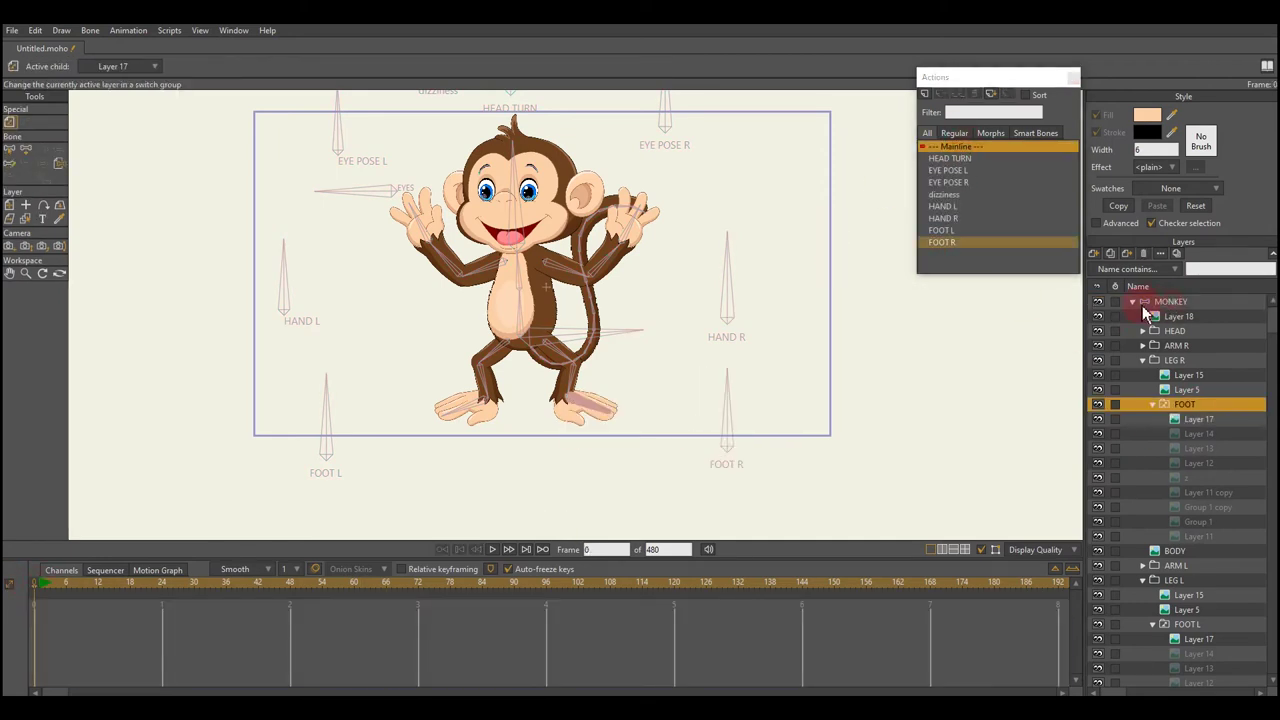
click(93, 583)
drag(800, 335, 714, 380)
drag(393, 330, 338, 343)
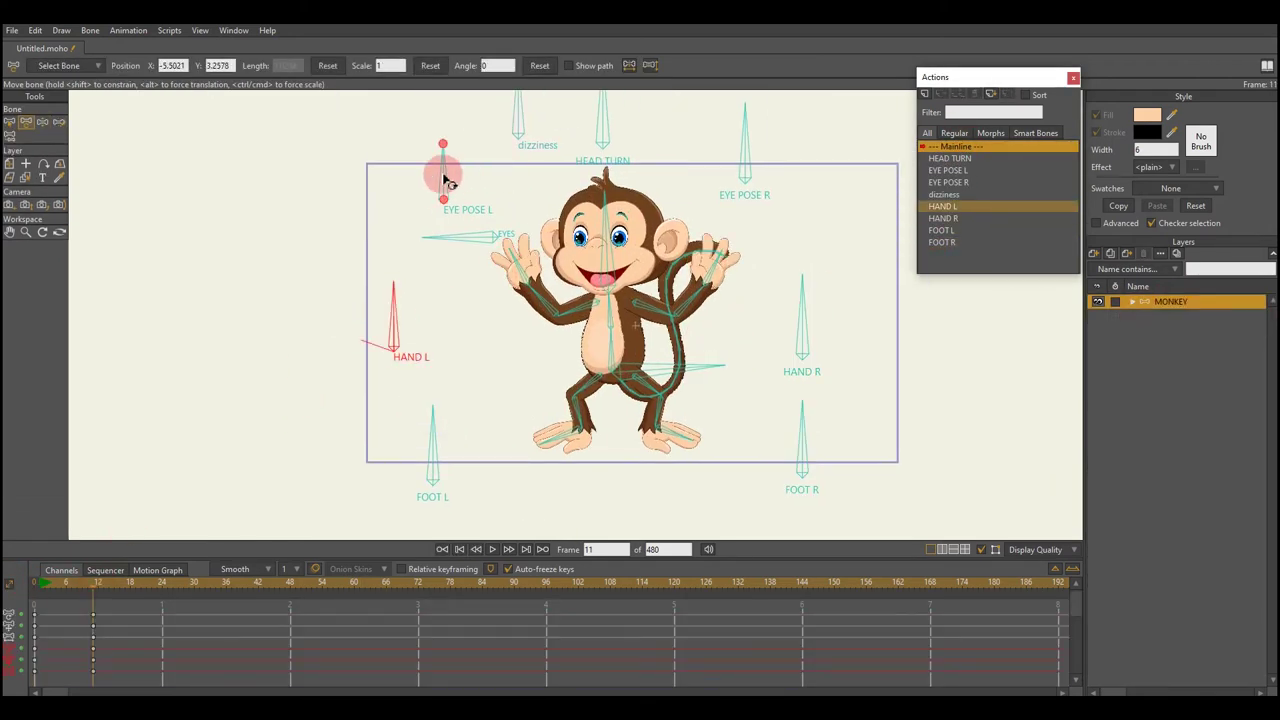
- Test the eye pose, EYES, HEAD TURN and dizziness control bones by moving them at frame 11
drag(465, 165, 495, 192)
scroll(786, 160, up, 3)
drag(786, 160, 815, 185)
drag(120, 232, 114, 240)
scroll(114, 240, down, 2)
scroll(520, 246, up, 2)
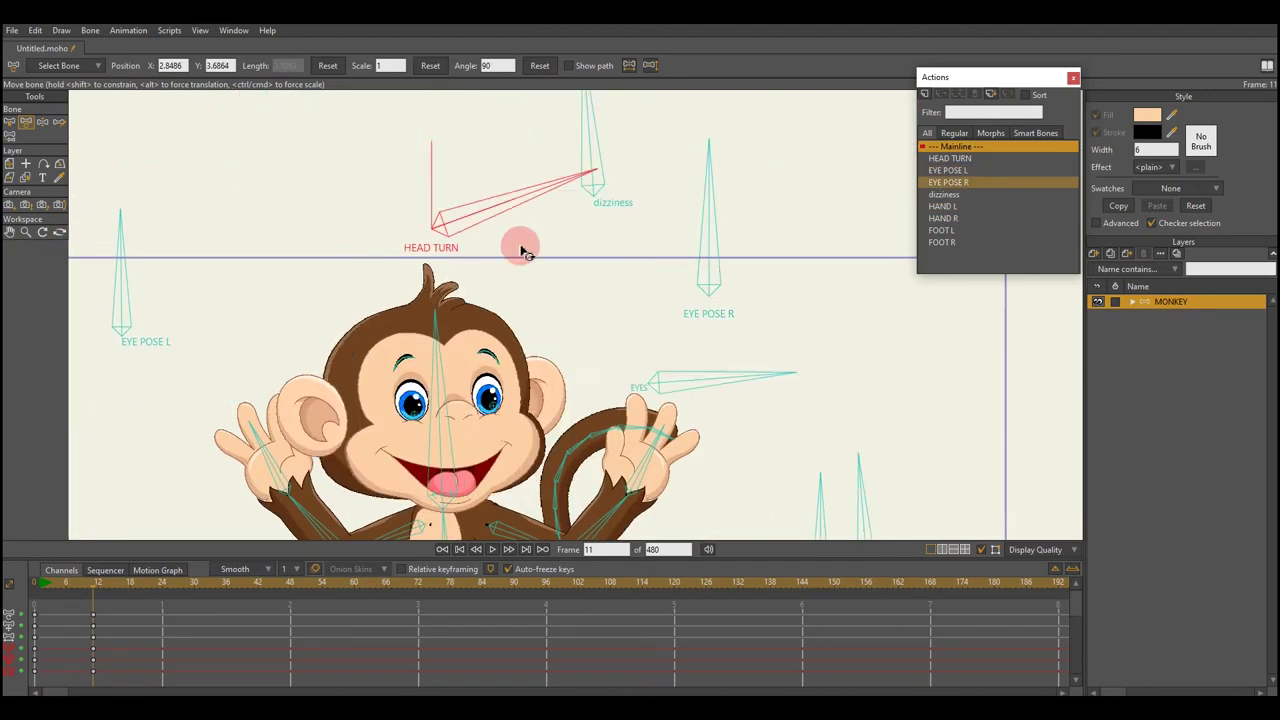
drag(520, 246, 240, 190)
scroll(240, 190, down, 2)
- Add a vertical bone above HAND R, name it MOUTH, show its label, and constrain its angle
key(a)
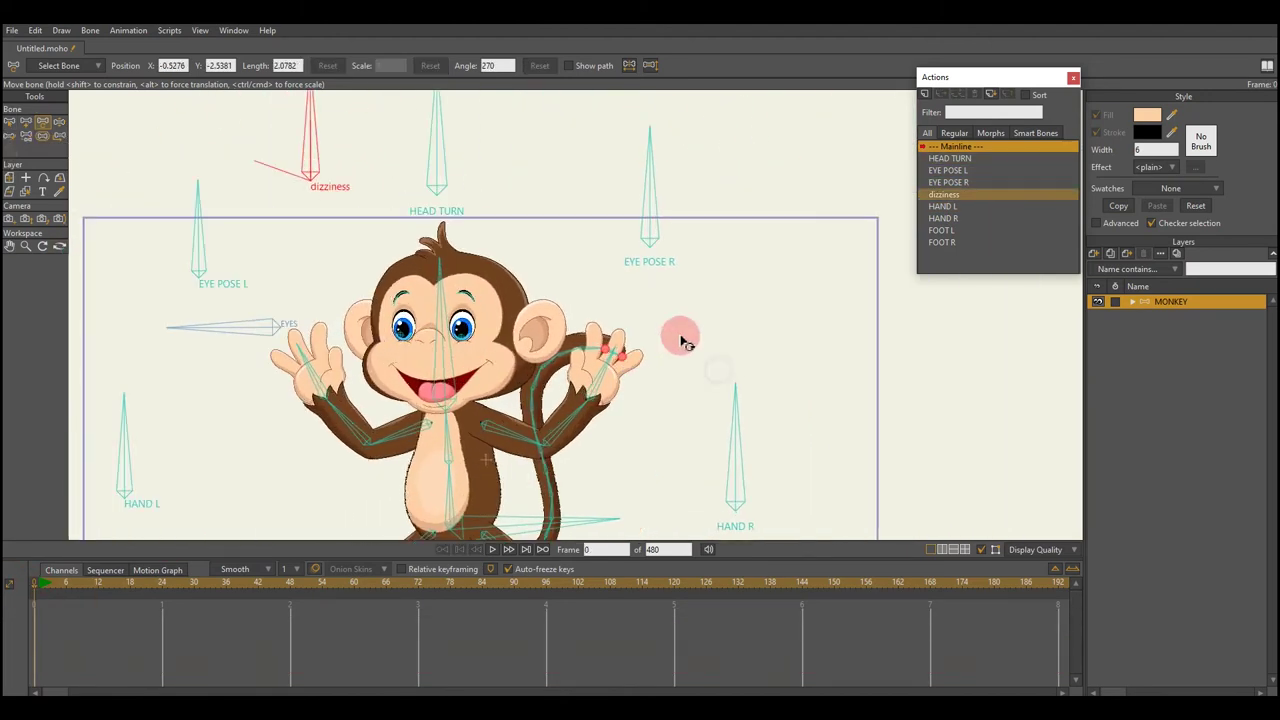
drag(735, 345, 735, 218)
key(z)
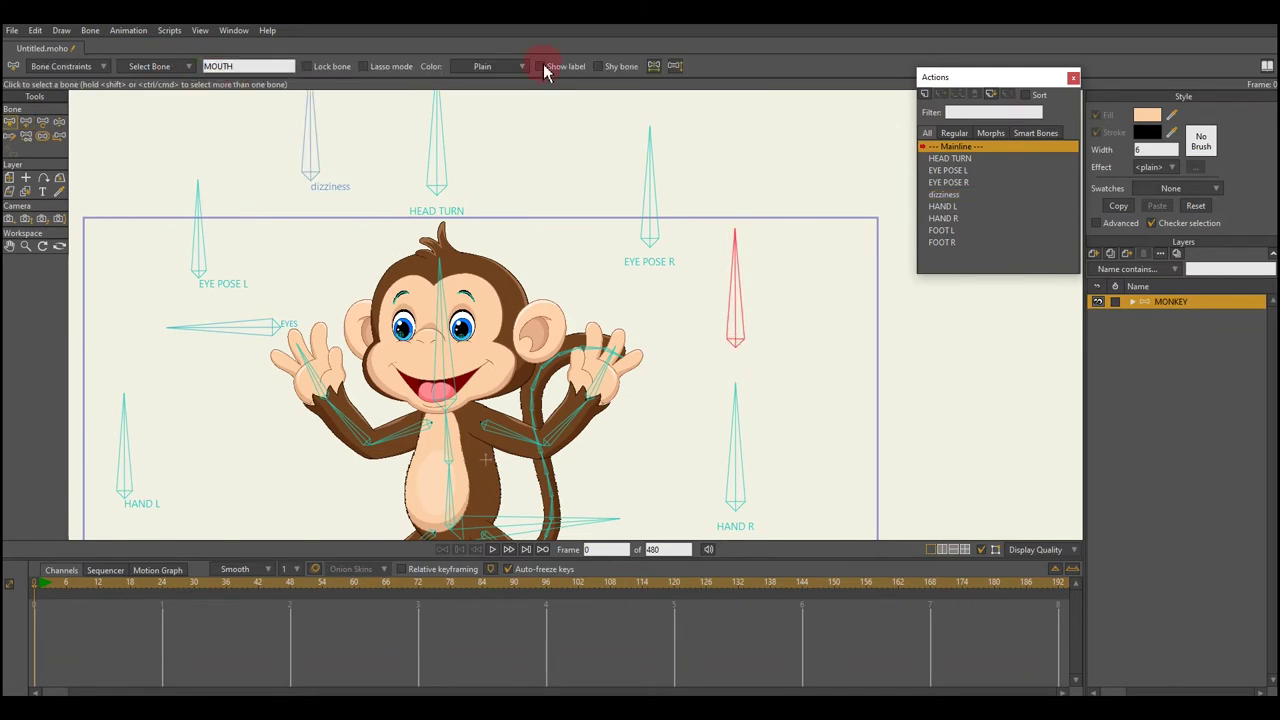
click(1130, 302)
click(55, 66)
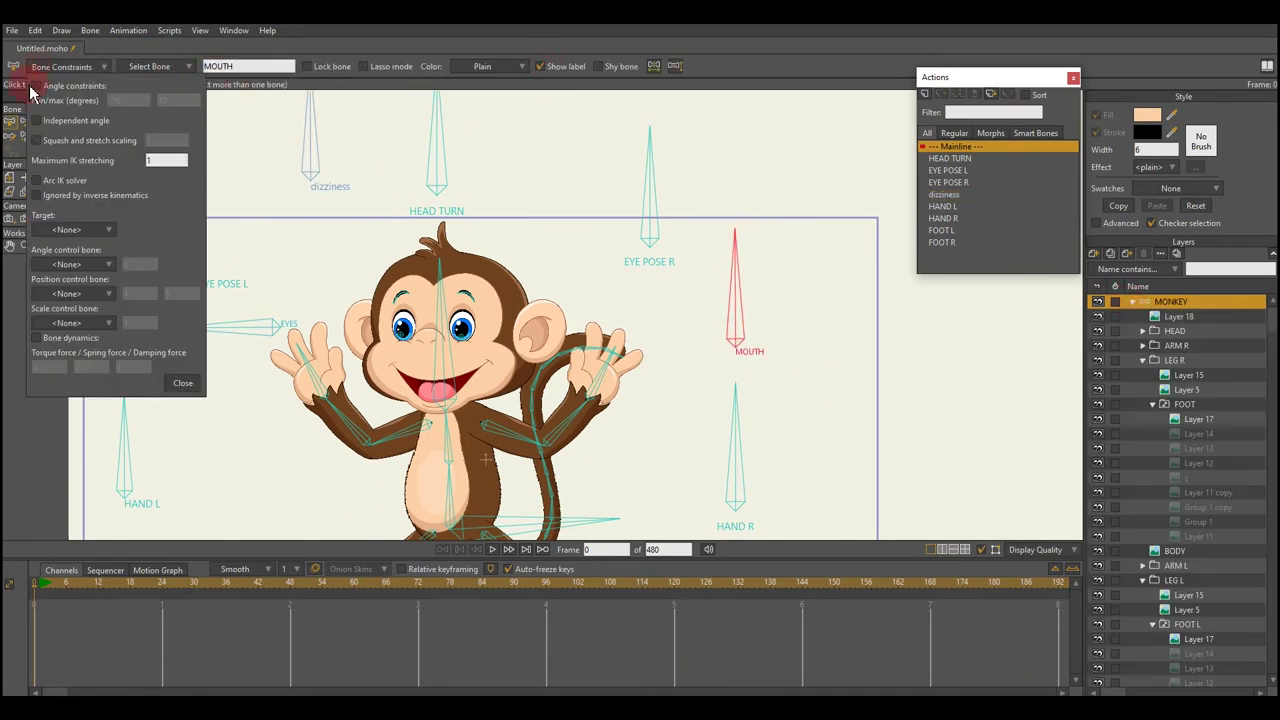
- Examine the numbered mouth shape layers inside the HEAD group's MOUTH switch group
click(1143, 330)
click(1188, 391)
click(1188, 449)
key(Down)
key(Down)
key(Down)
key(Down)
key(Down)
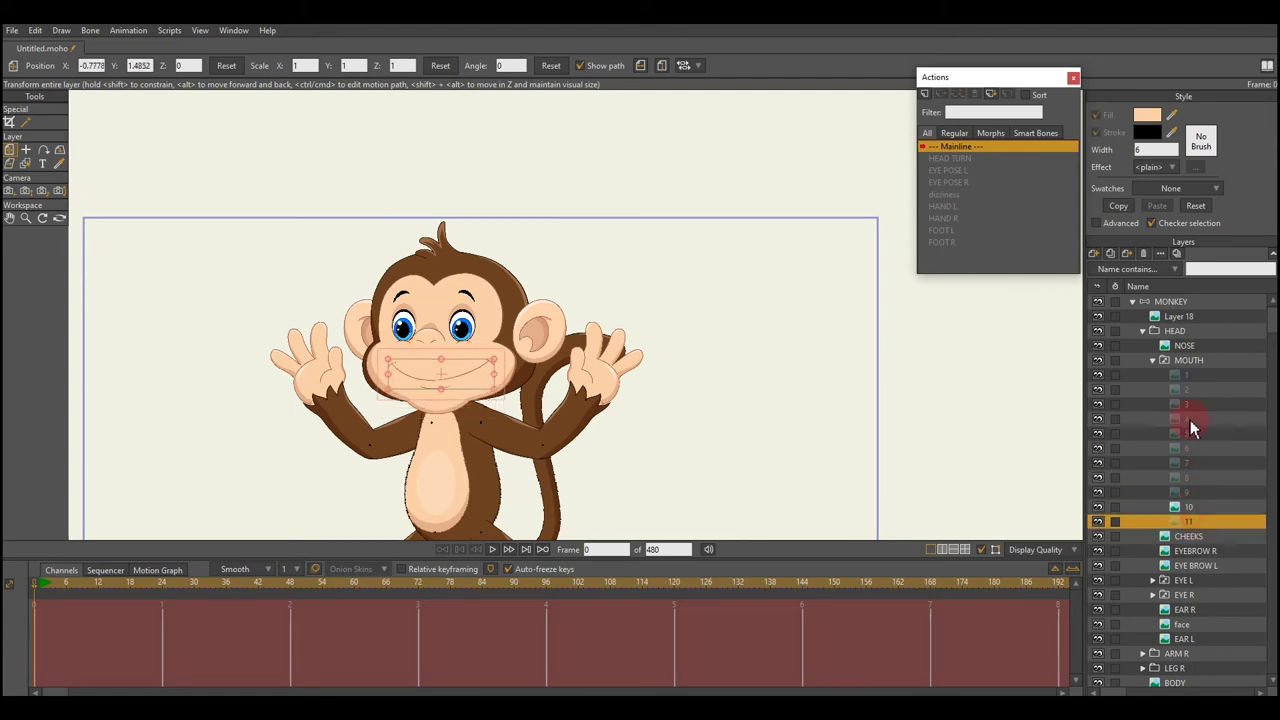
- Create a smart bone action named MOUTH and key the MOUTH bone's rotation at frame 60
click(1170, 301)
key(Return)
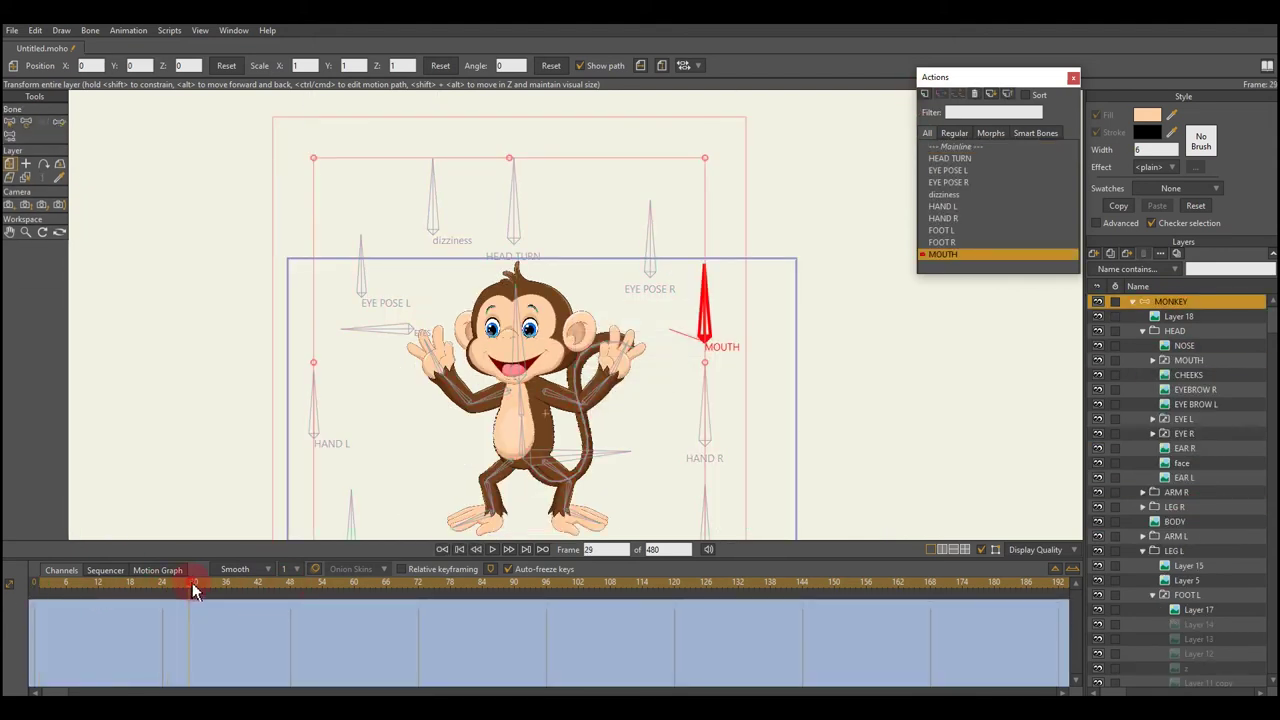
key(t)
drag(705, 300, 657, 363)
- In the MOUTH action, switch the MOUTH layer to shape 11 at frame 6 and shape 8 at frame 18
right_click(1188, 362)
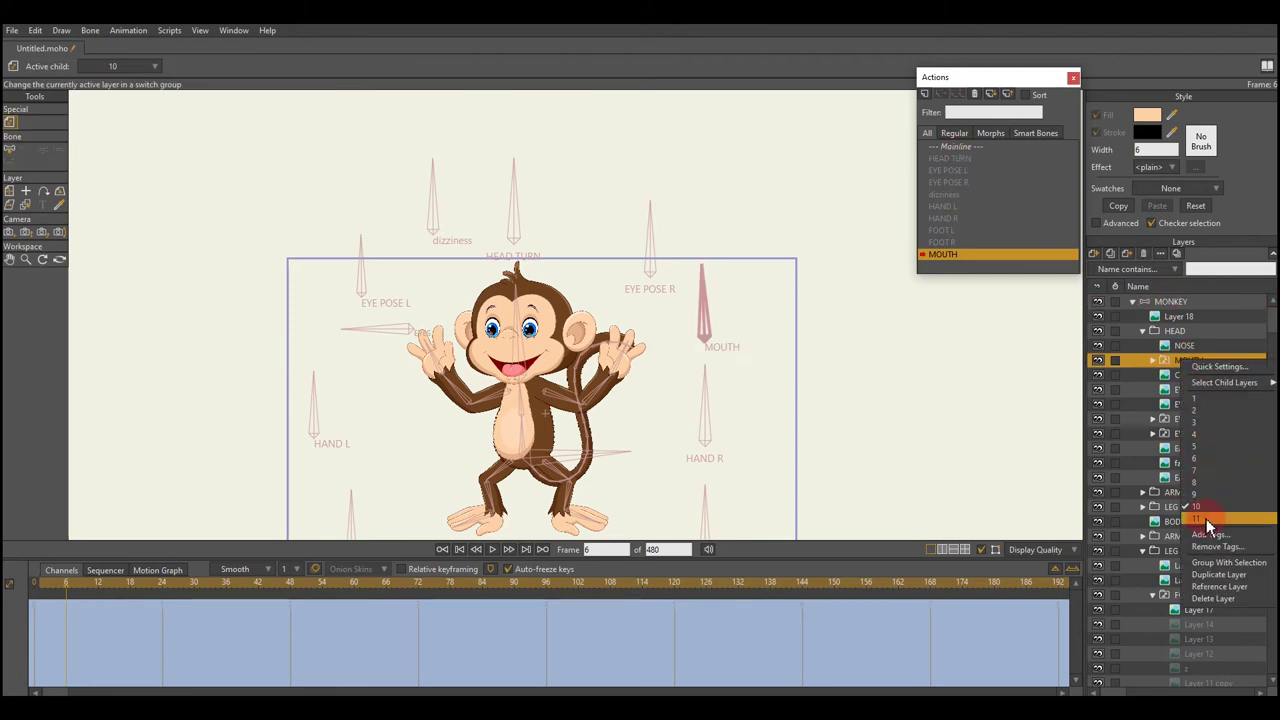
click(1207, 525)
right_click(1200, 357)
click(1193, 482)
- Key further MOUTH layer shapes every six frames from frame 24 to 36, using shape 6 at frame 30
click(163, 588)
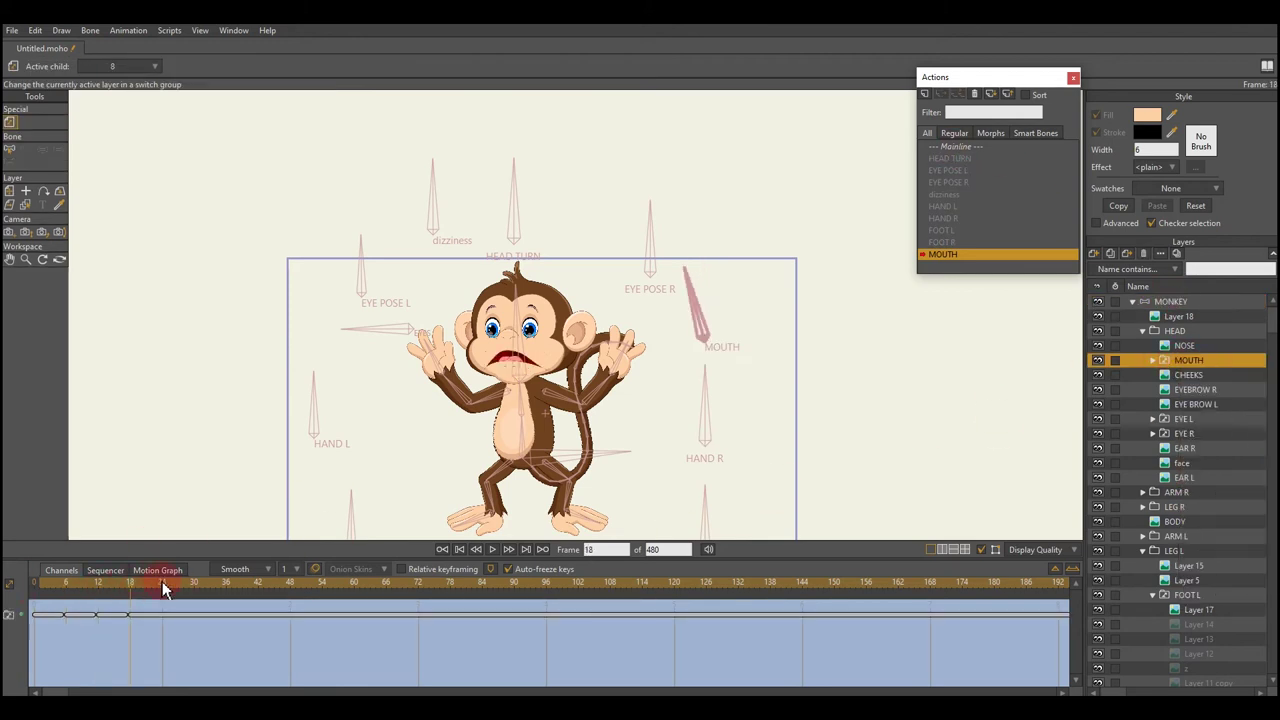
right_click(1188, 360)
click(1196, 461)
click(225, 582)
right_click(1188, 360)
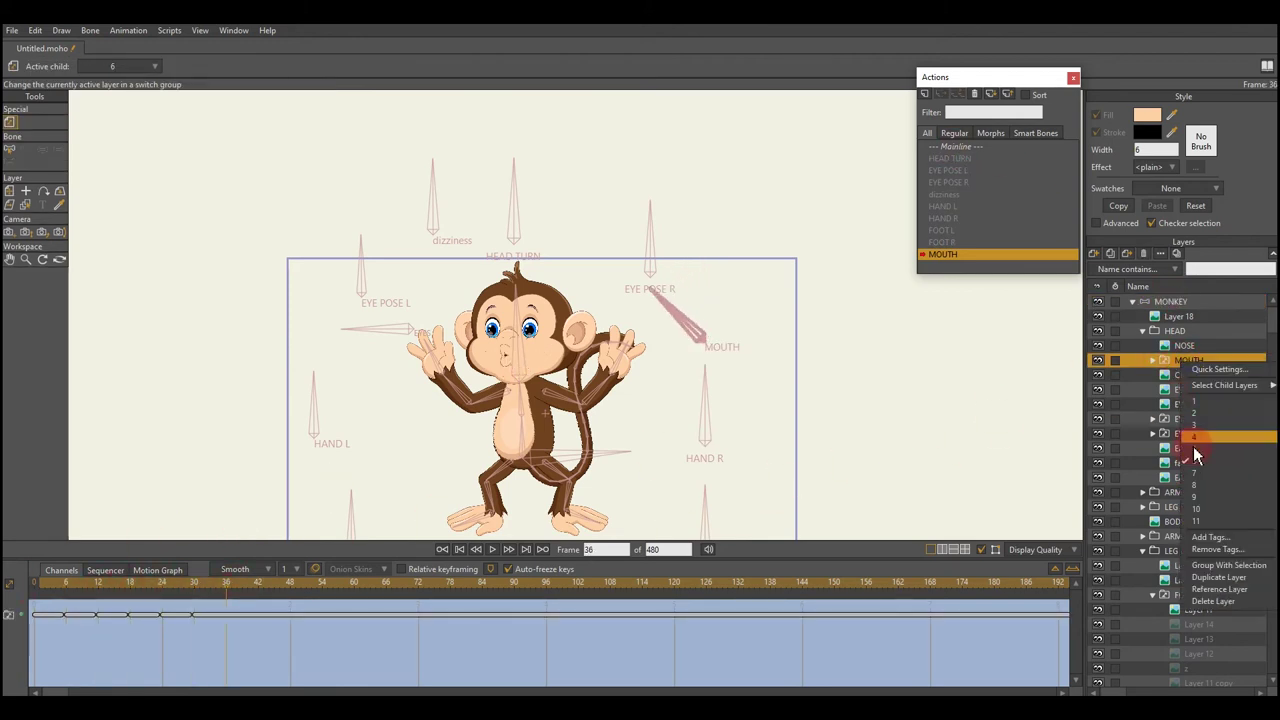
click(1195, 438)
- Key the last mouth shapes up to frame 60, with shape 3 at frame 48 and shape 1 at frame 60, and reselect MONKEY
click(258, 582)
click(354, 582)
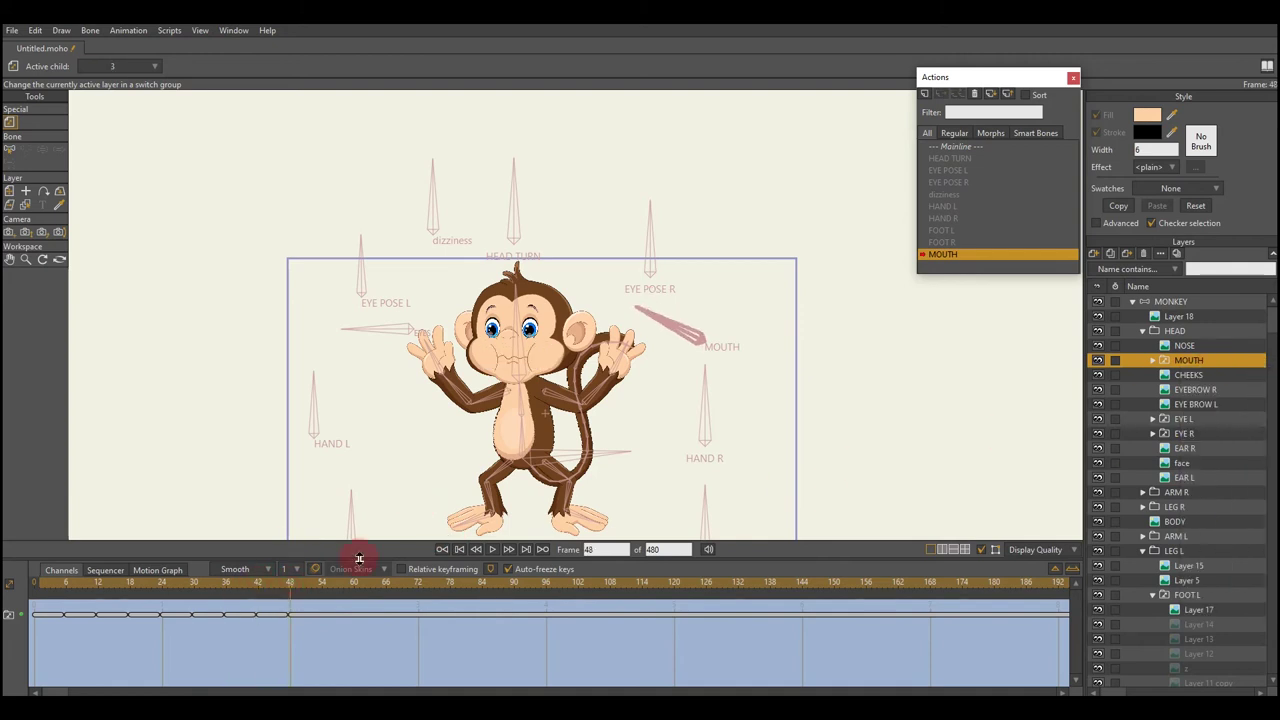
right_click(1188, 360)
click(1195, 405)
click(1170, 301)
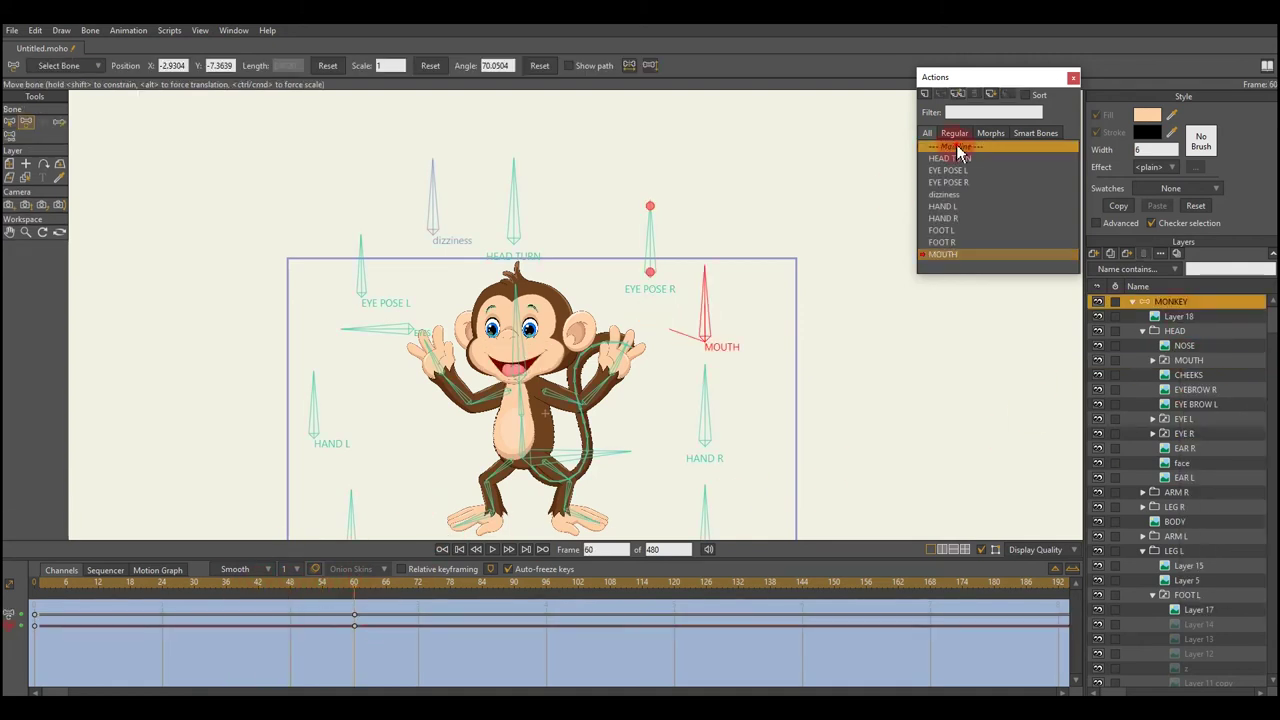
- Return to the Mainline, add a target bone below each ankle, and set the target bones' strength to 0
key(space)
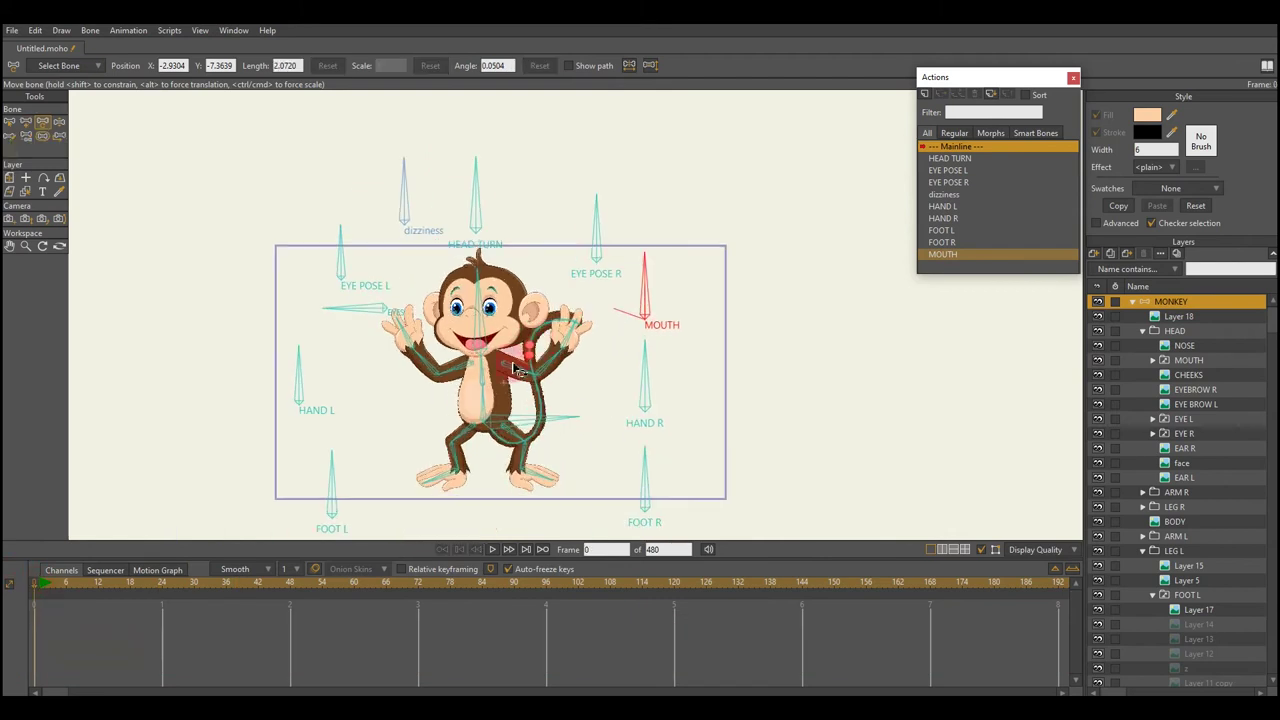
click(452, 392)
key(shift+ctrl+Left)
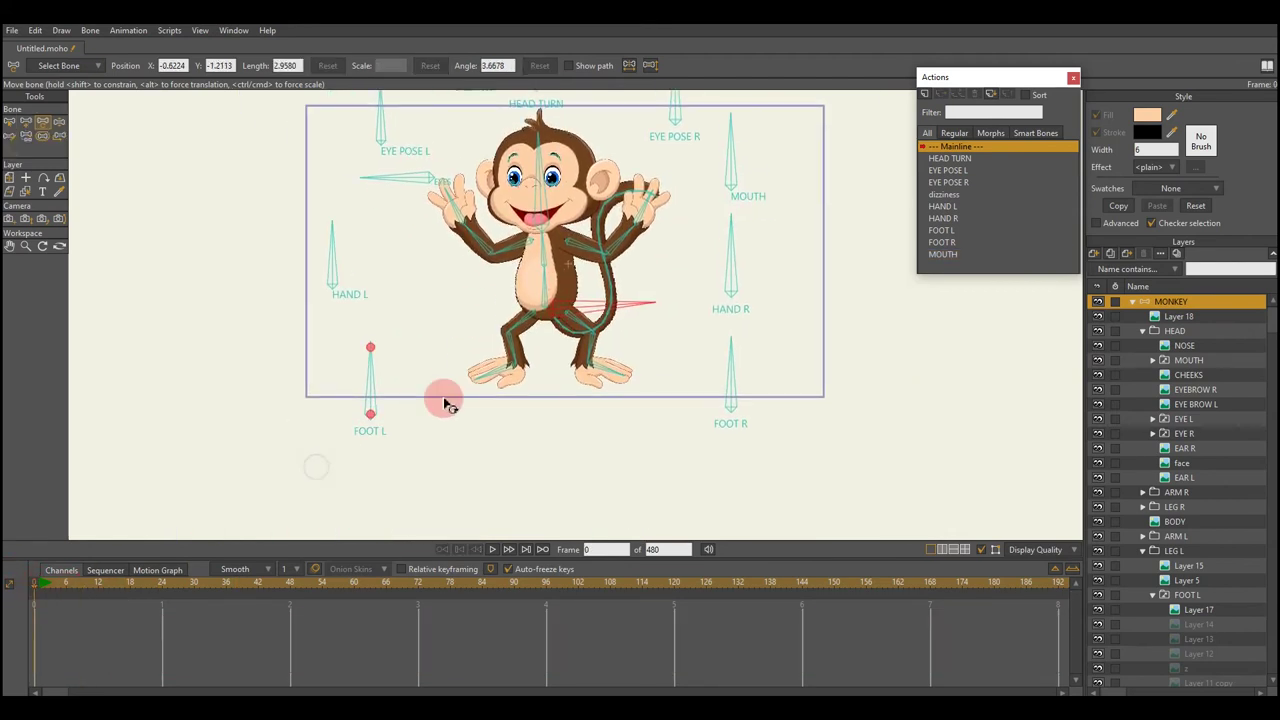
key(z)
click(513, 425)
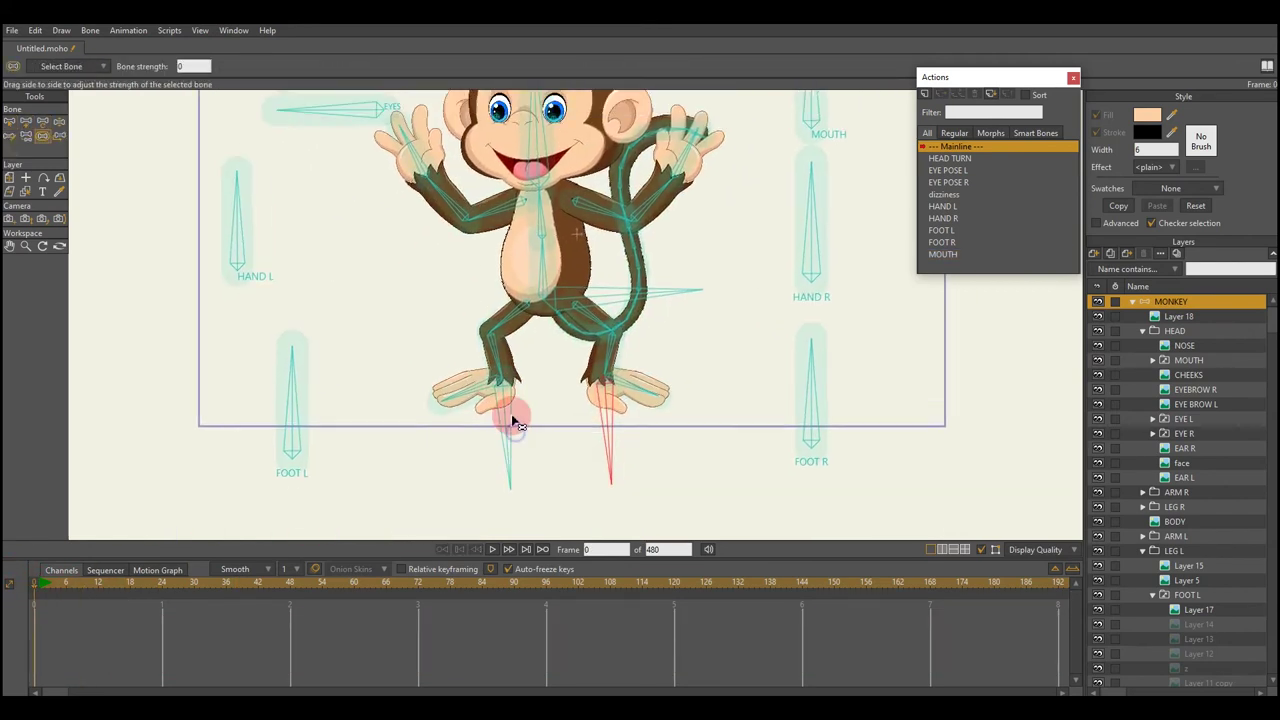
scroll(315, 225, up, 3)
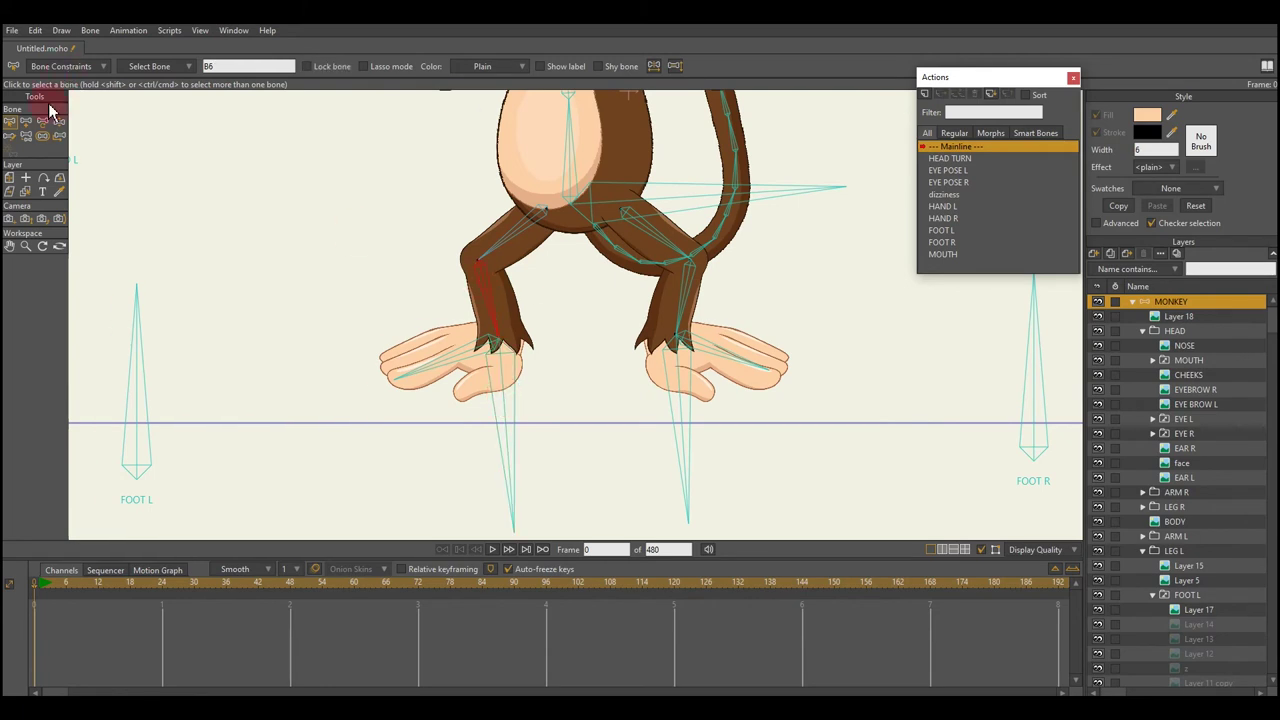
- Set B56 as the target of shin bone B6, assign the opposite shin its own target, and test by moving the hip bone
click(60, 66)
click(45, 229)
click(70, 679)
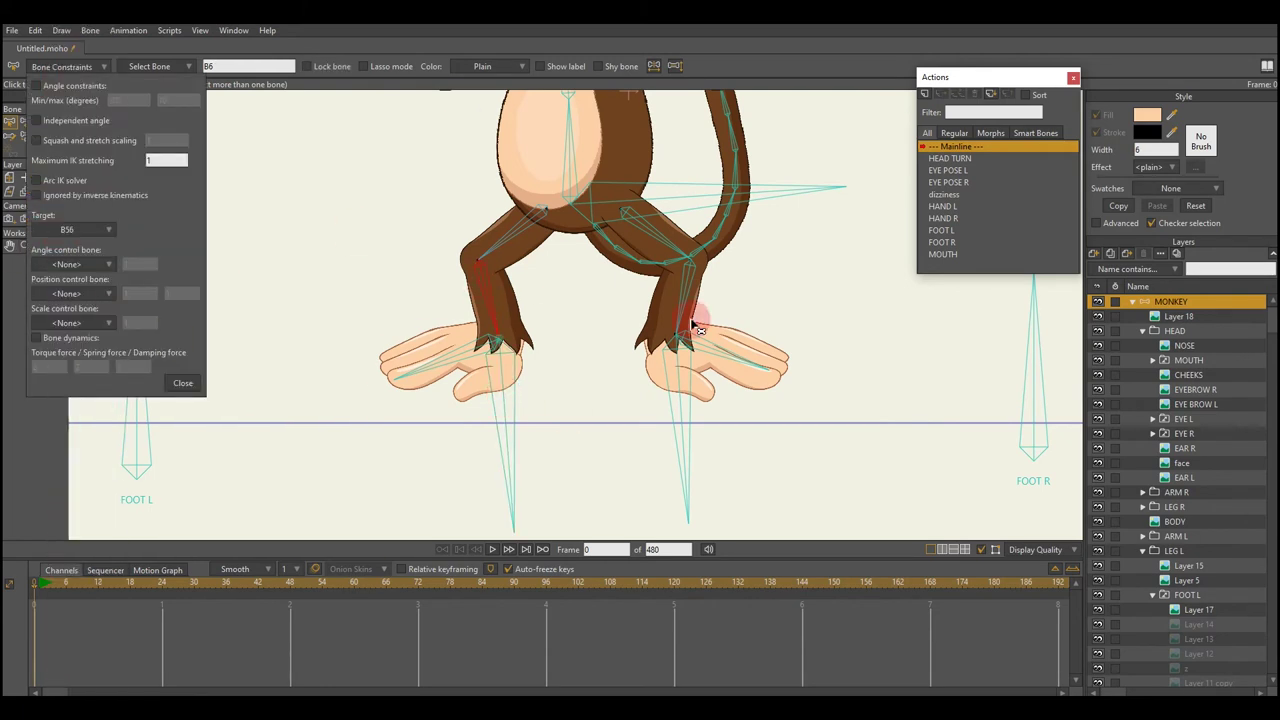
click(80, 229)
click(91, 523)
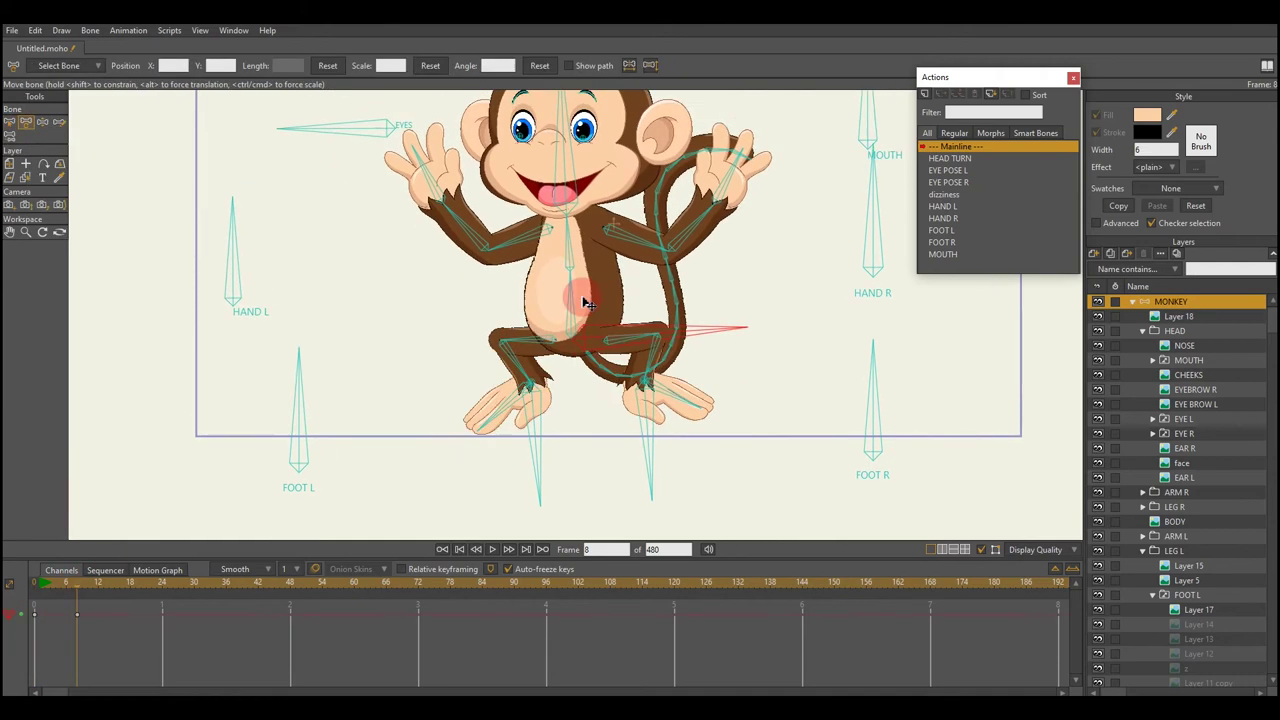
drag(587, 303, 643, 434)
click(490, 415)
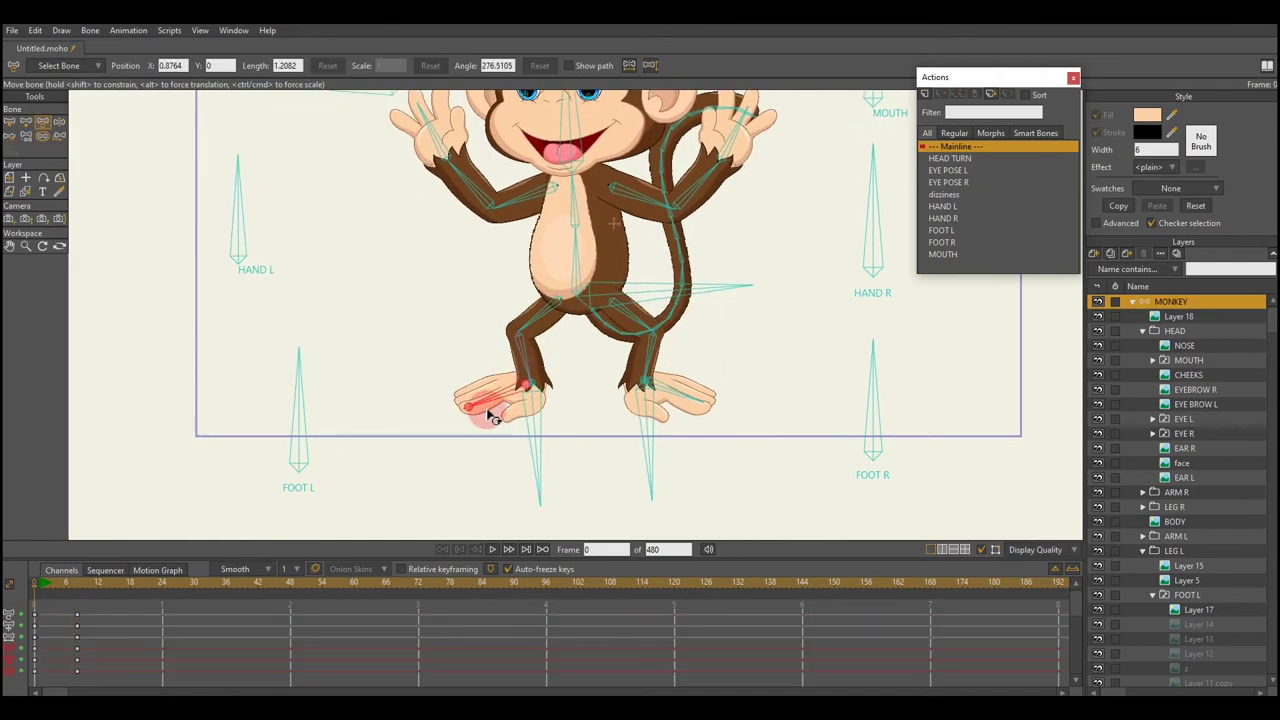
- Enable squash and stretch scaling on the thigh and shin bones of both legs, and test it by raising the hip bone at frame 9
click(10, 121)
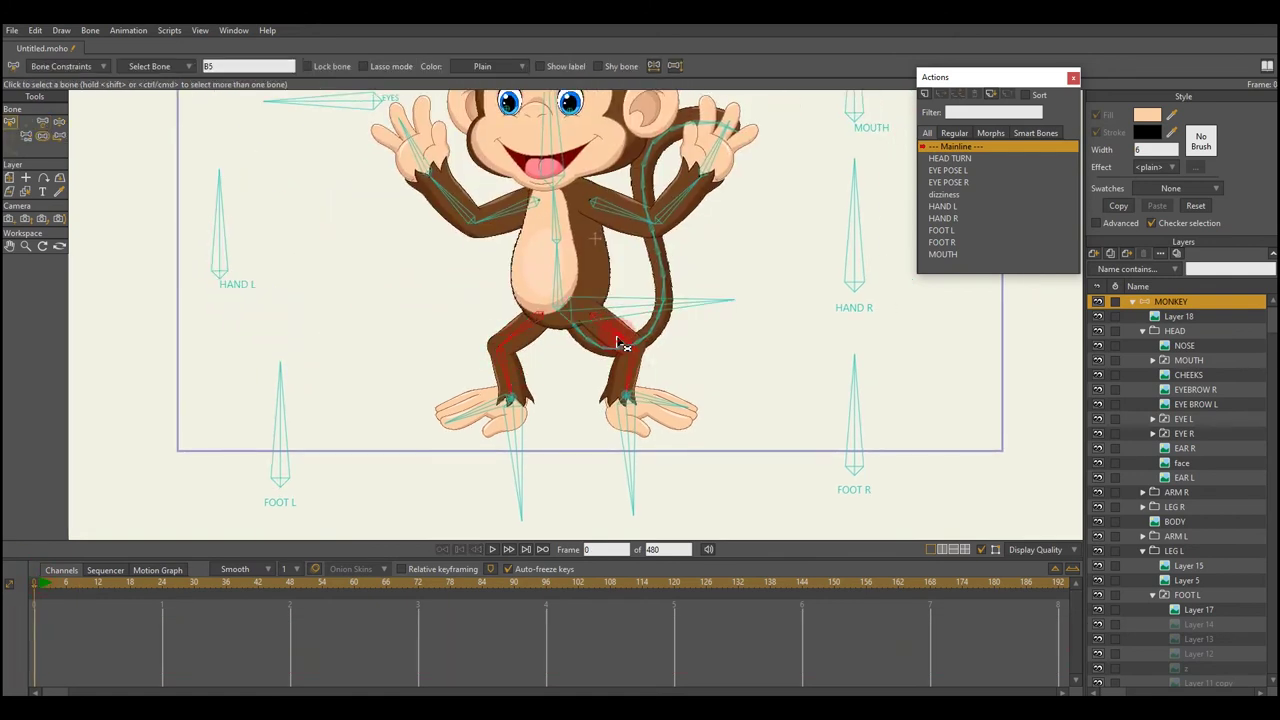
click(65, 67)
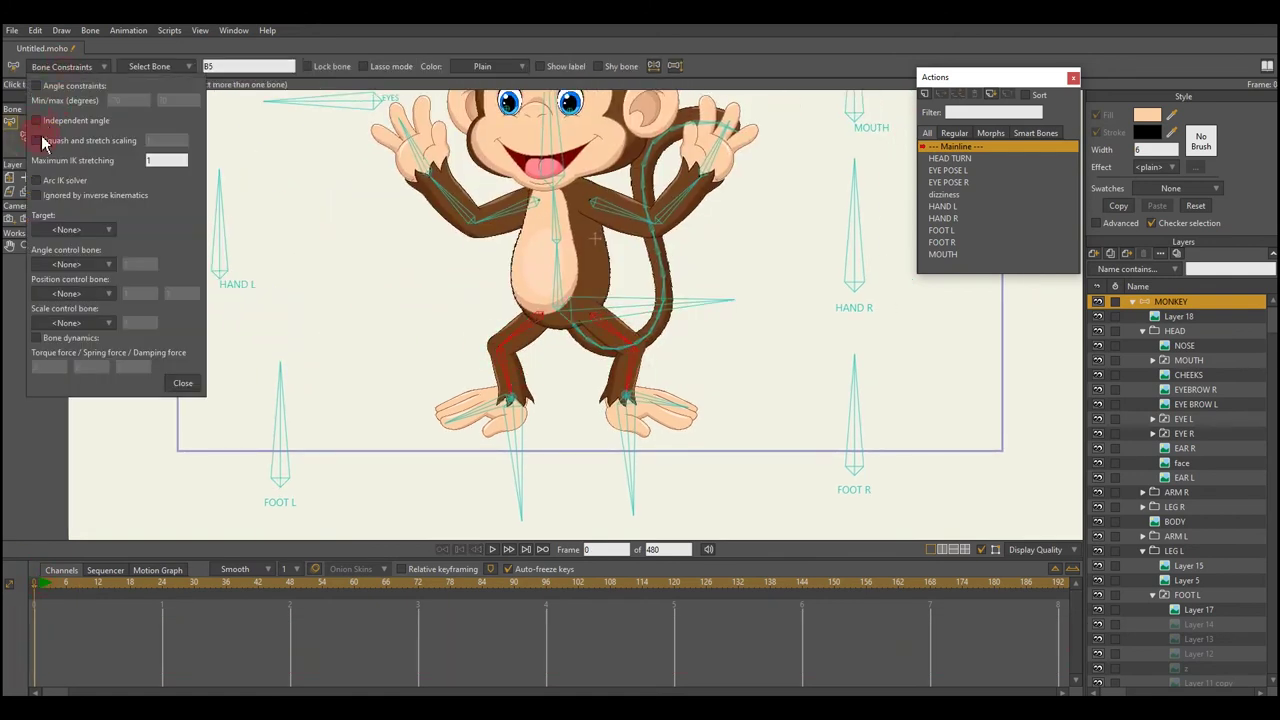
click(183, 383)
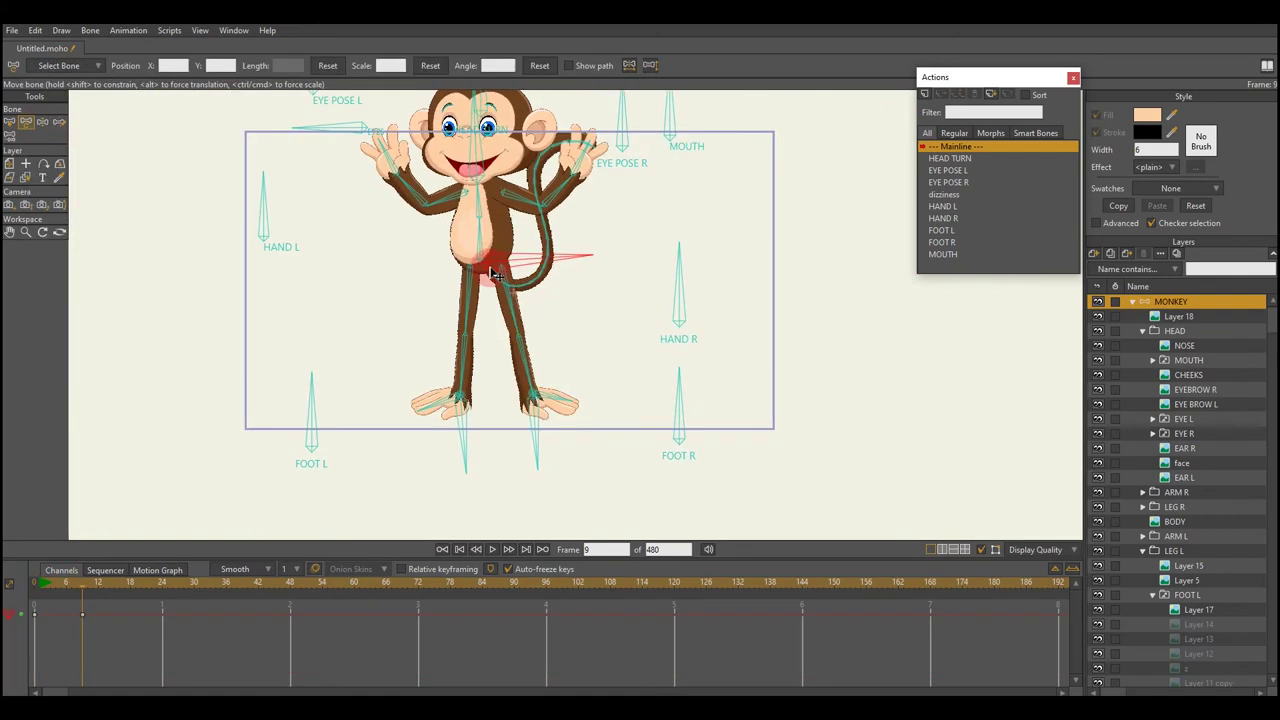
click(80, 598)
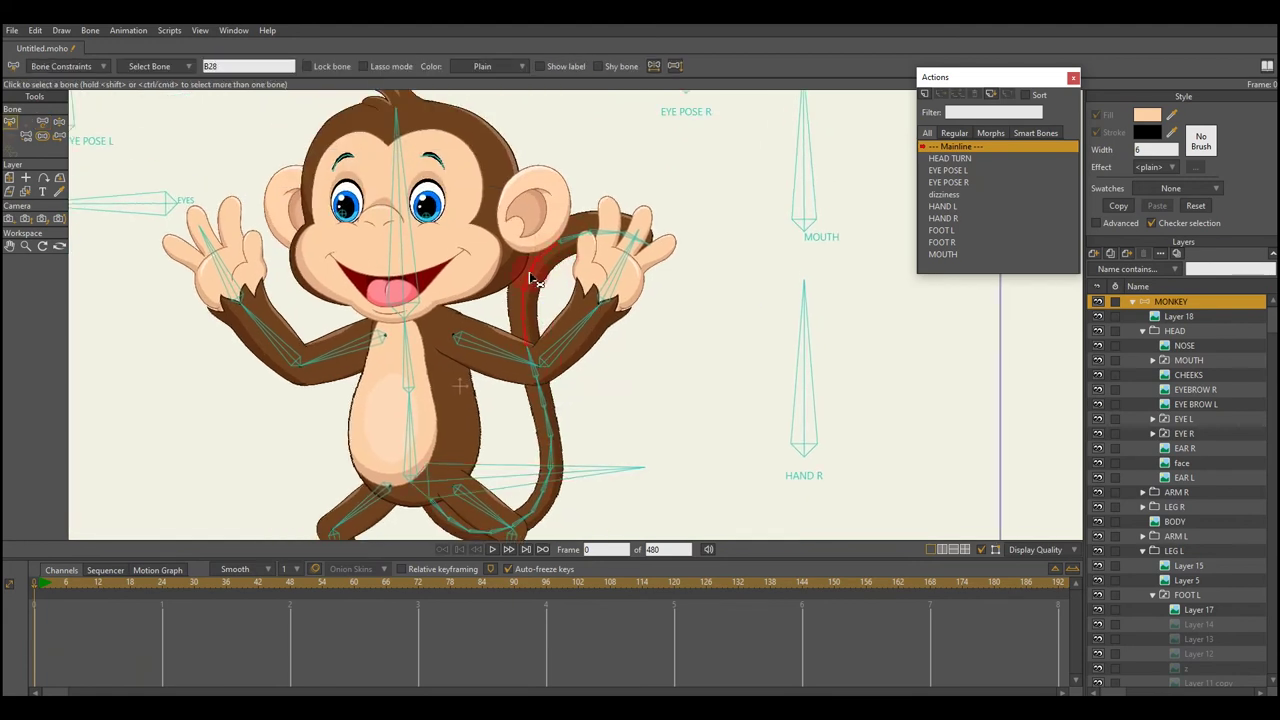
- Select the upper tail bones and enable bone dynamics on them
click(530, 308)
click(65, 67)
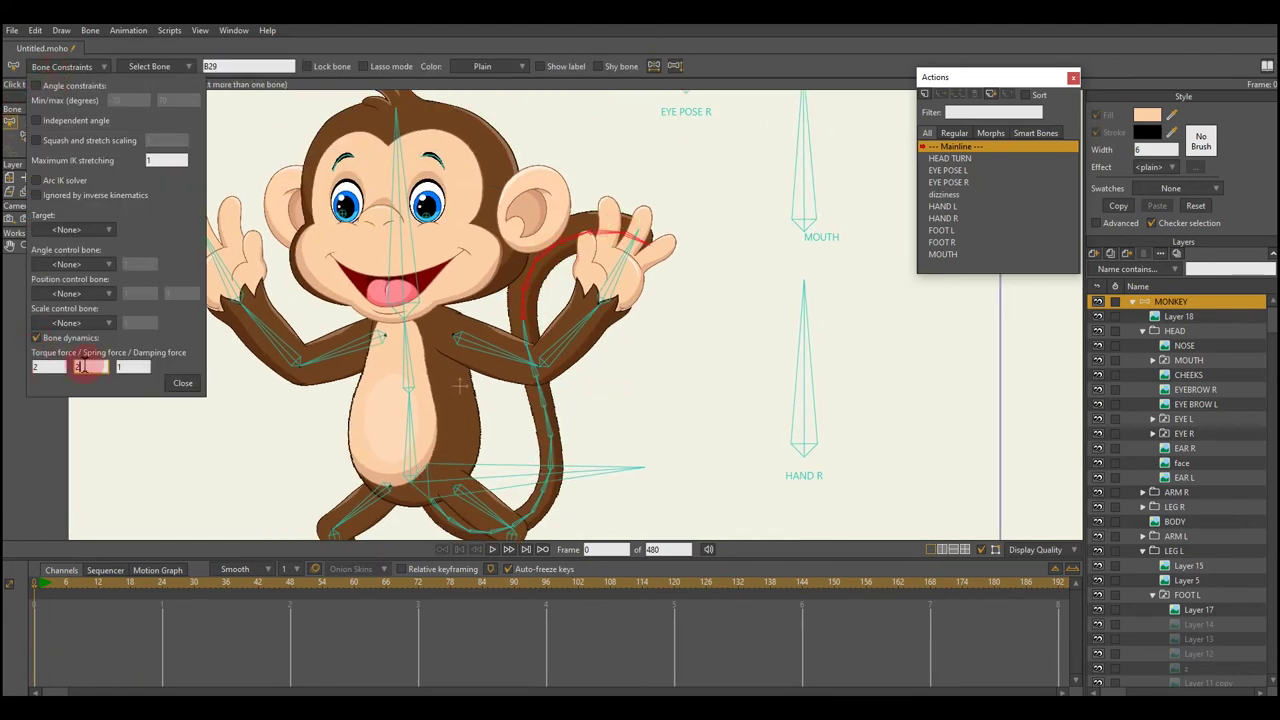
click(183, 383)
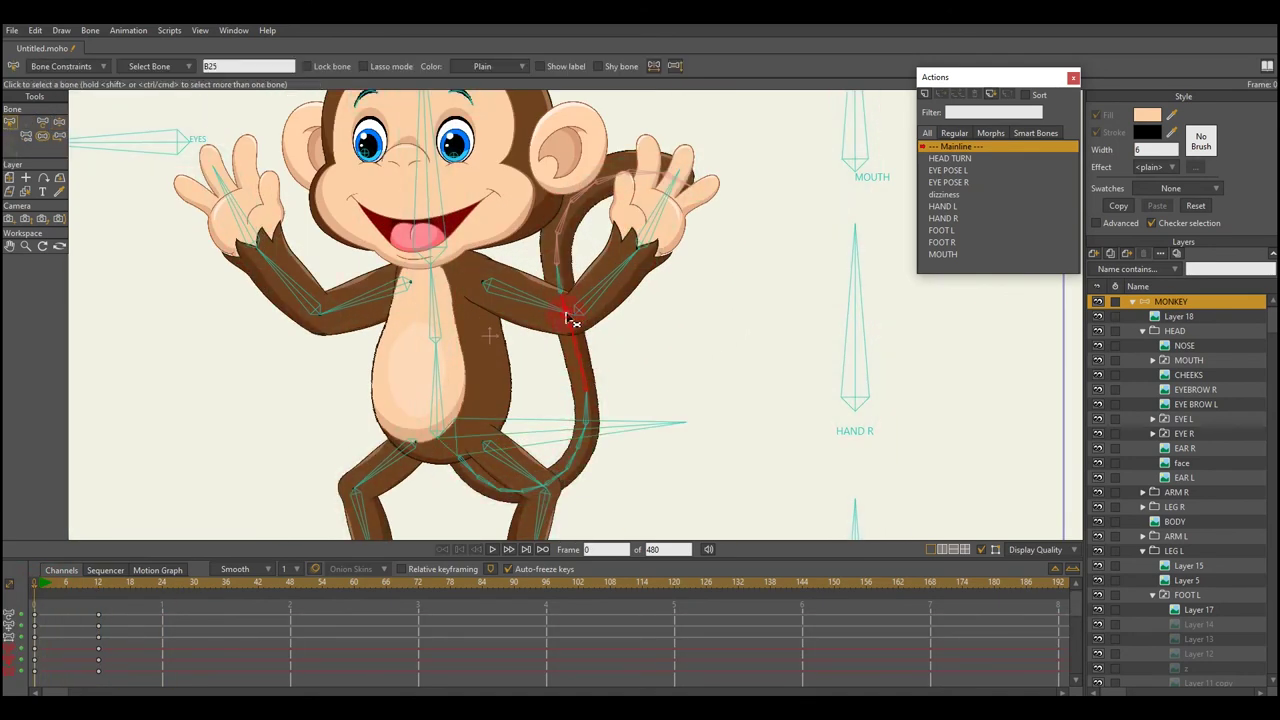
- Adjust the bone dynamics of the tail bones from B25 to the tip, using spring force 2.60 and damping force 4.80
click(61, 66)
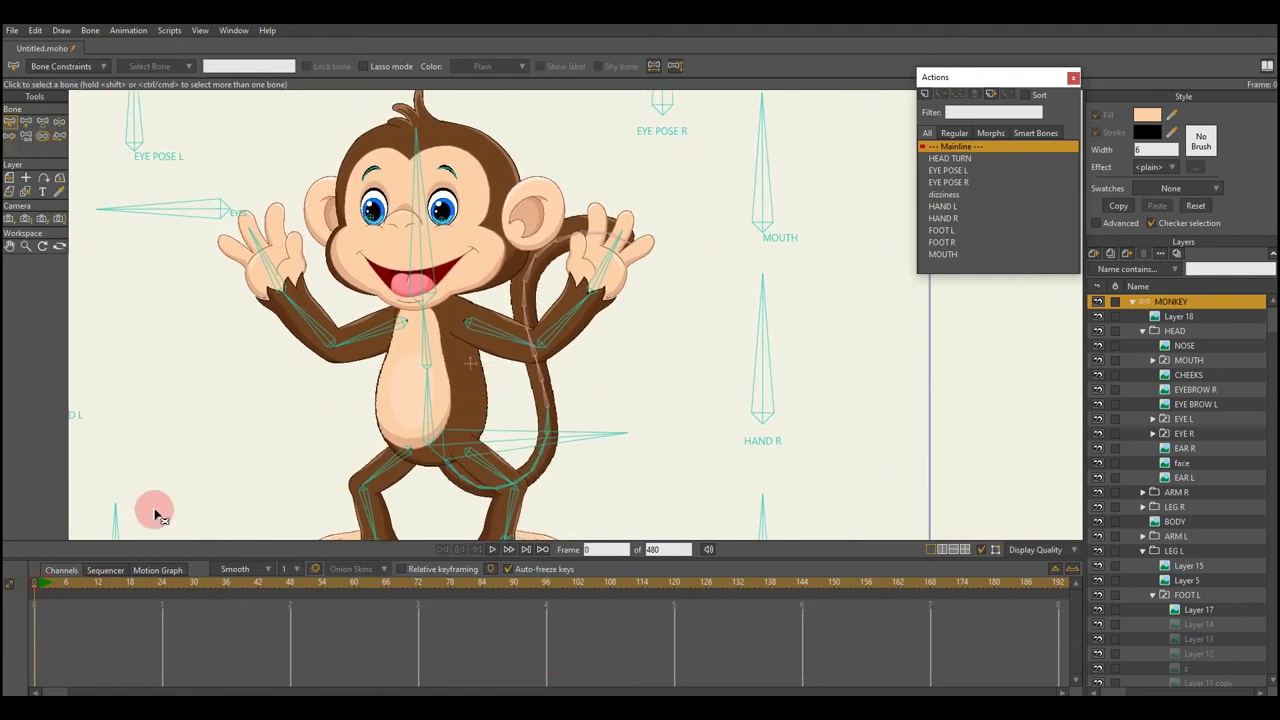
click(549, 371)
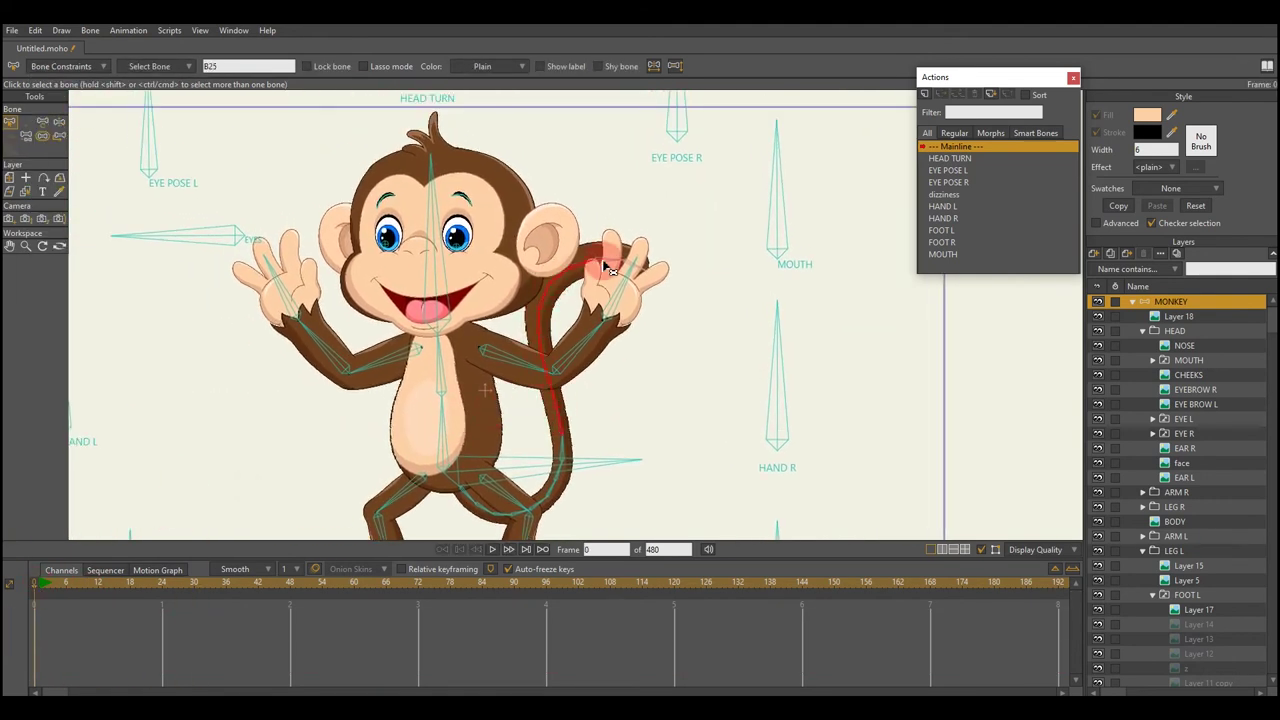
click(61, 66)
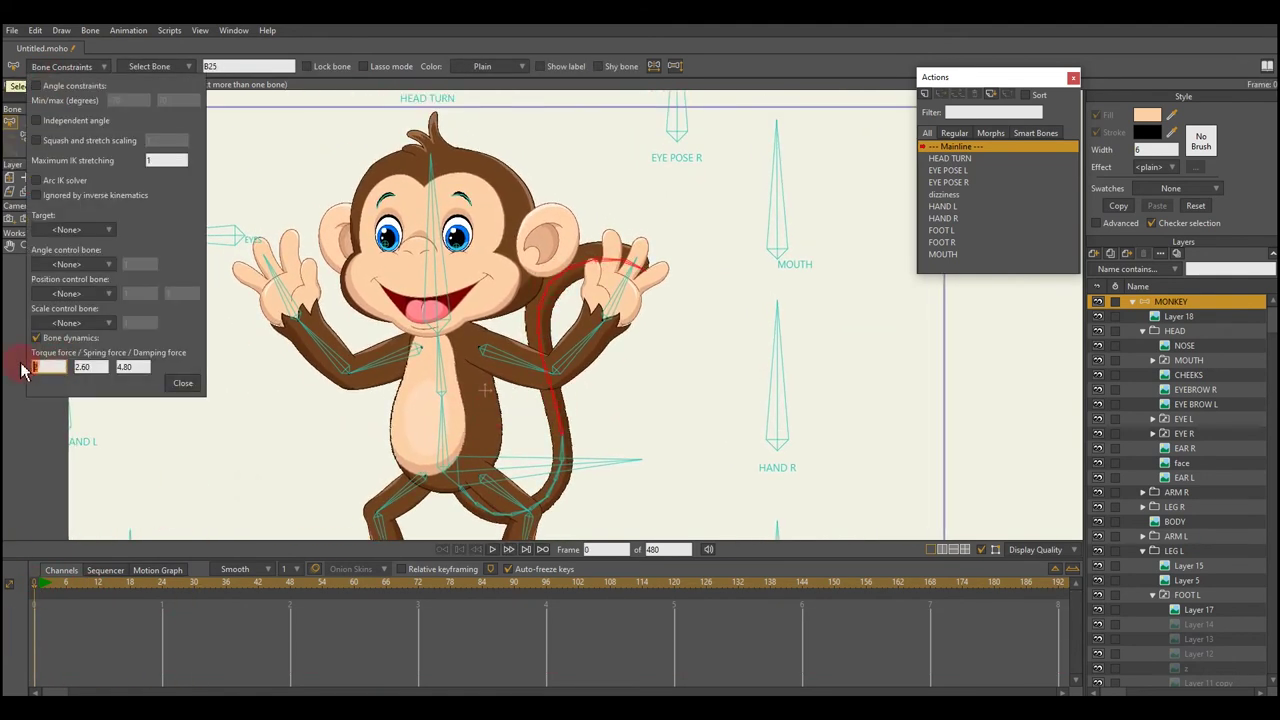
click(183, 385)
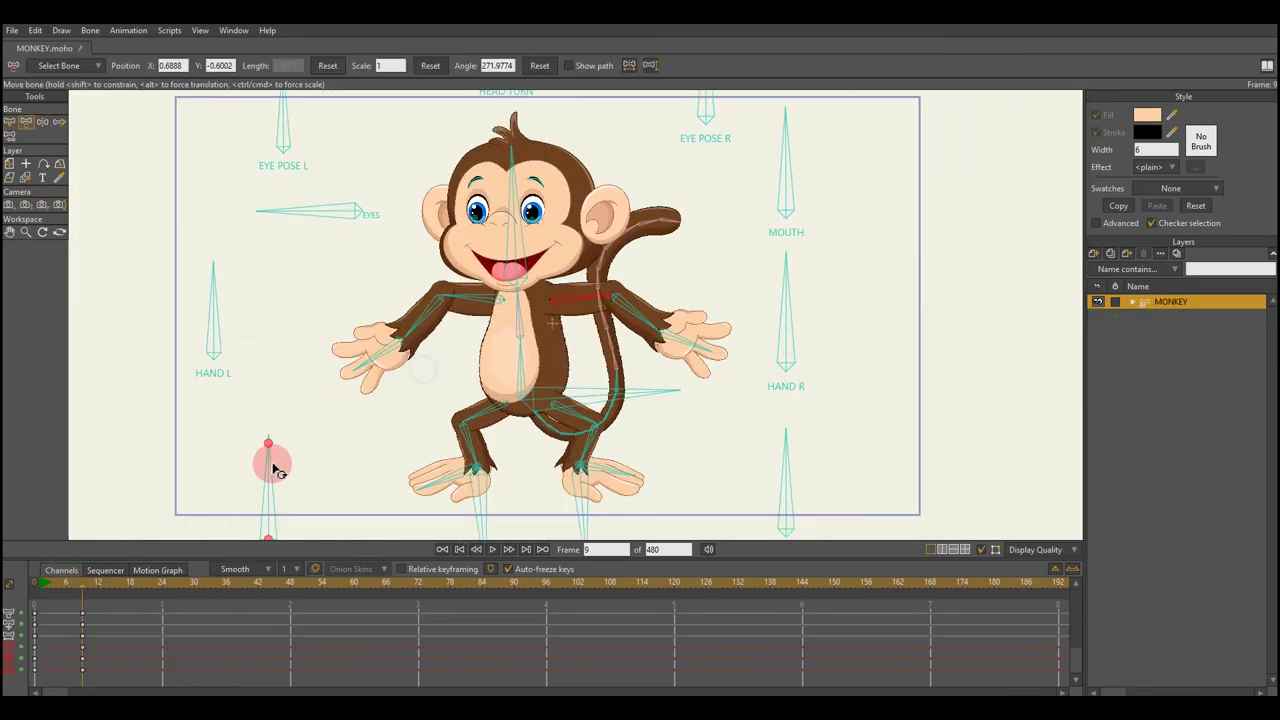
- Rotate the HAND L and HAND R bones to flat hand poses at frame 9, and change the interpolation of the key at frame 5
click(205, 285)
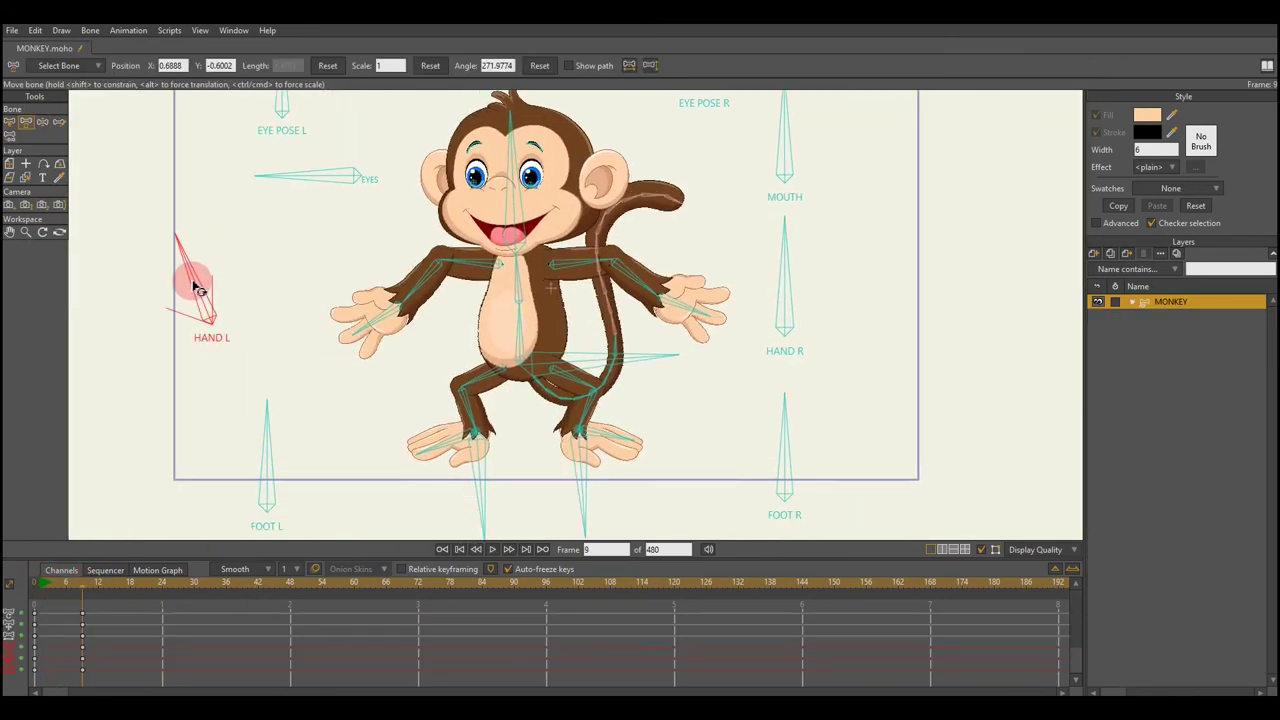
drag(35, 655, 84, 655)
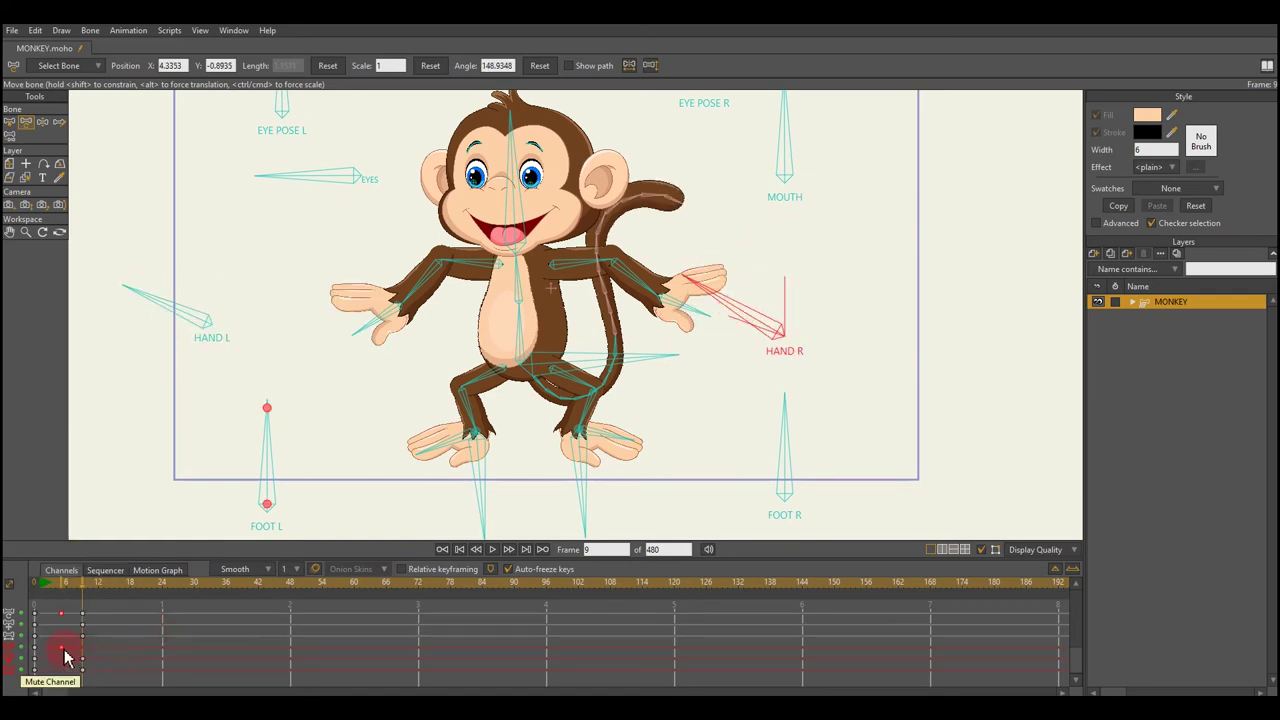
right_click(66, 655)
click(80, 608)
click(27, 614)
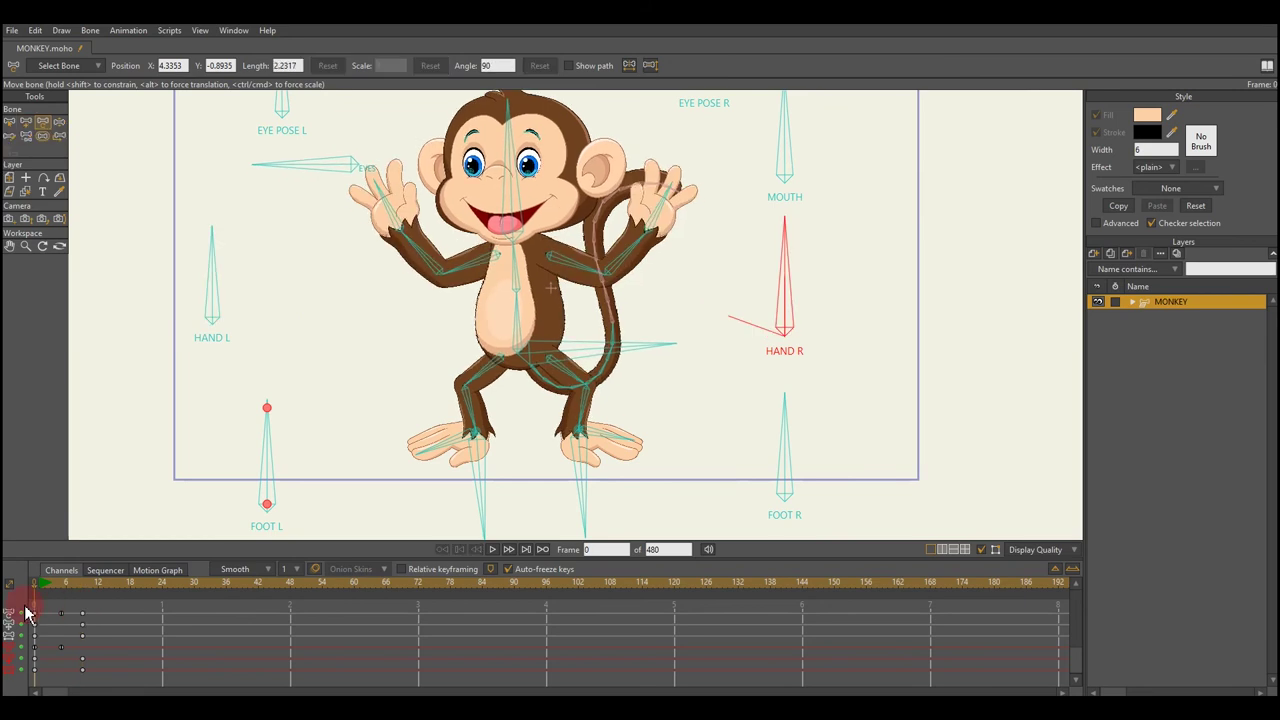
key(space)
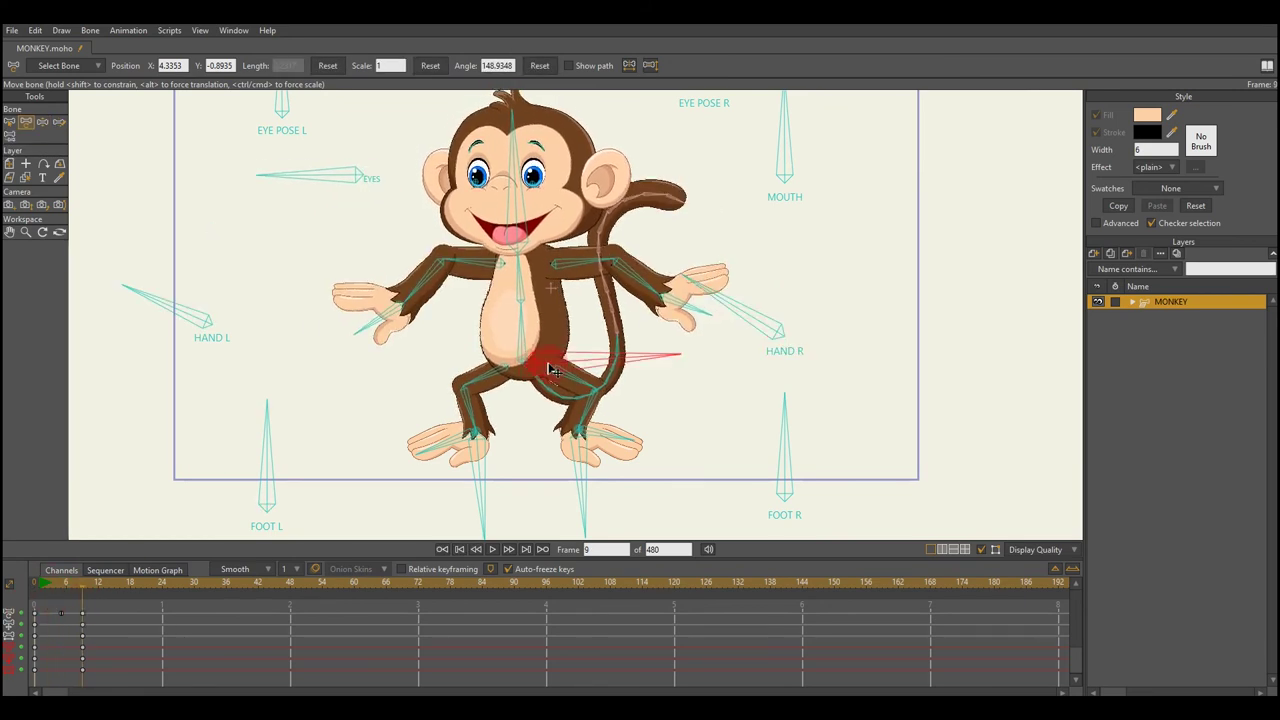
- Shift the hip bone sideways at frames 9 and 17 to key two swaying body poses
click(555, 393)
drag(555, 393, 541, 385)
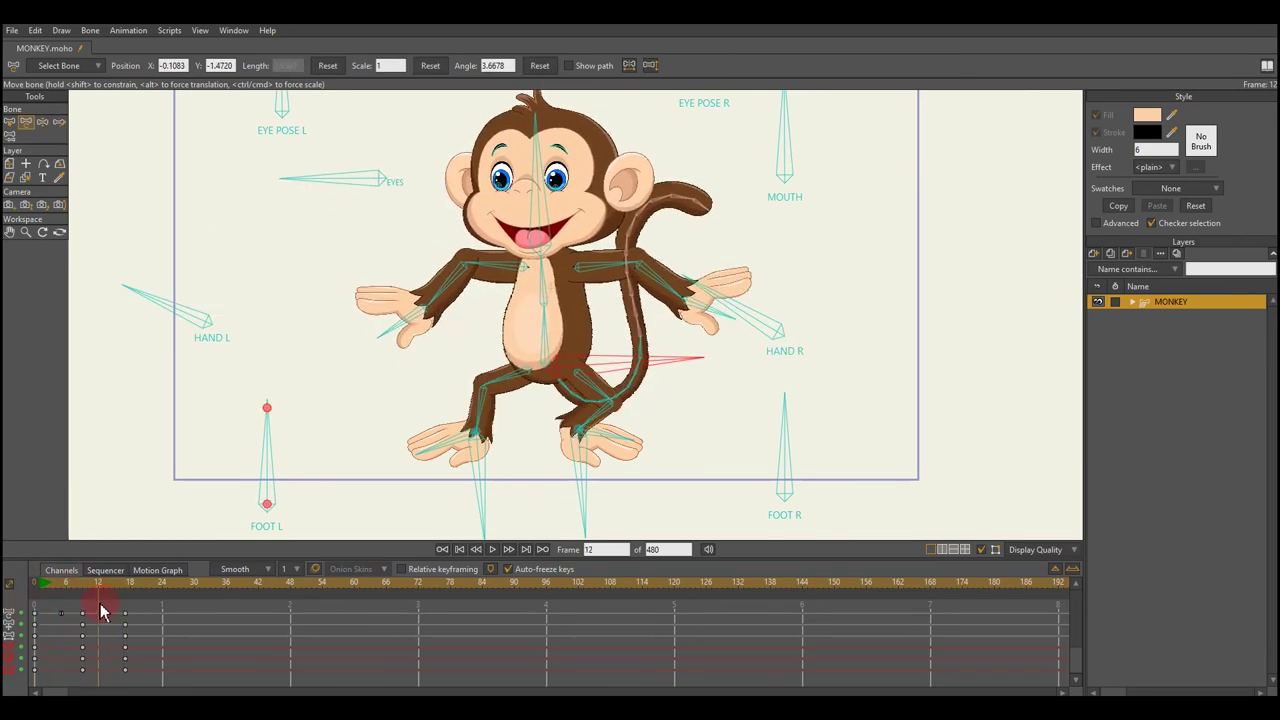
drag(125, 600, 82, 600)
click(604, 270)
- Rotate the MOUTH bone to a toothy mouth at frame 9, change its keys' interpolation, and adjust the mouth shape at frame 17
drag(782, 114, 760, 172)
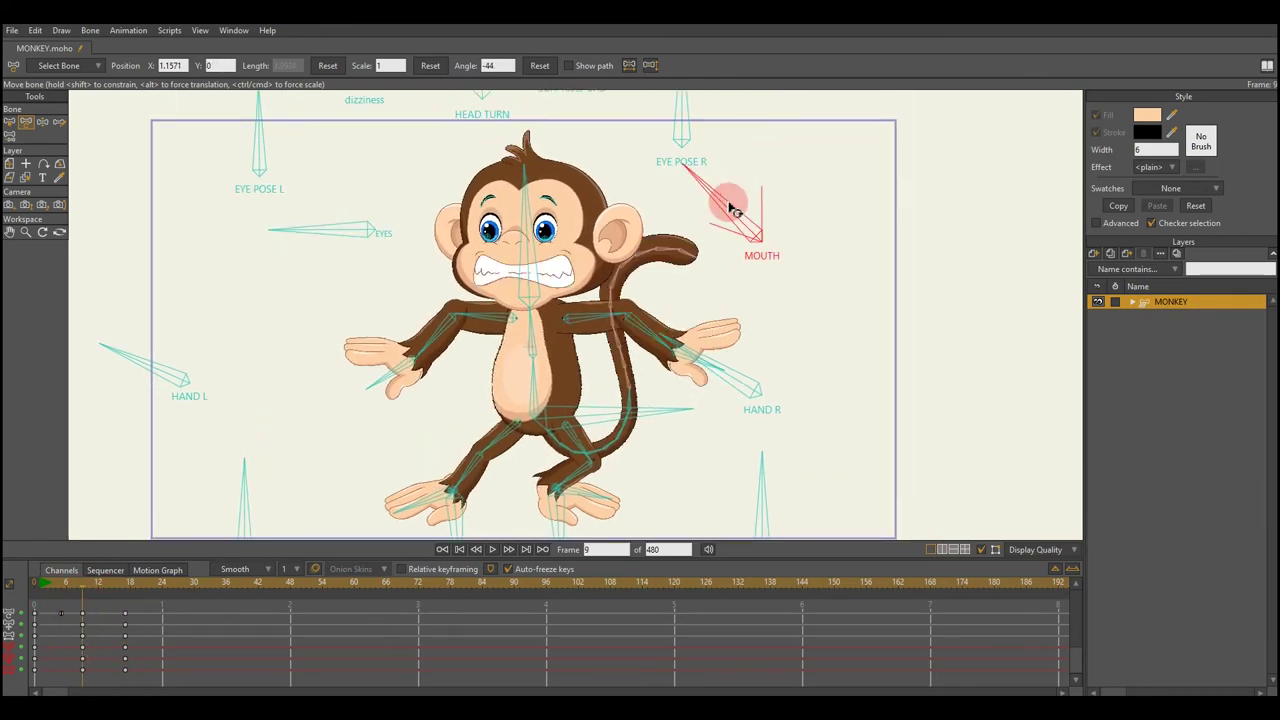
right_click(83, 655)
click(166, 608)
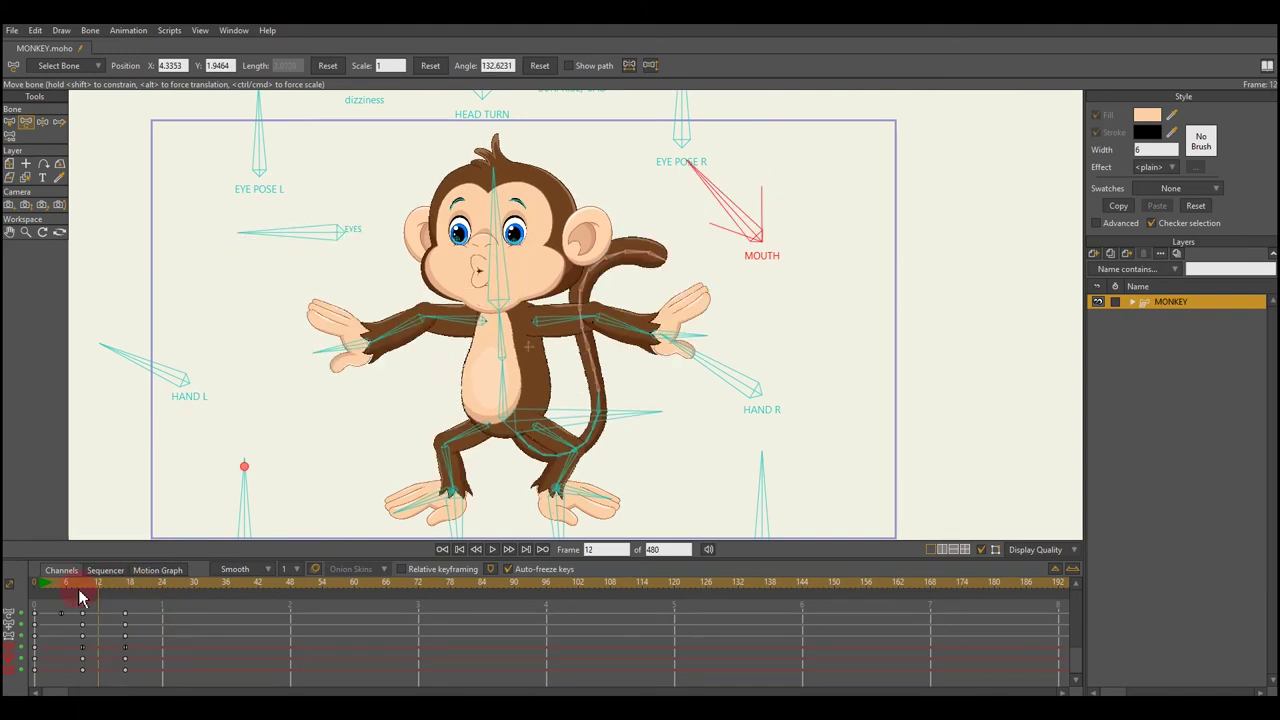
drag(80, 594, 125, 594)
click(735, 192)
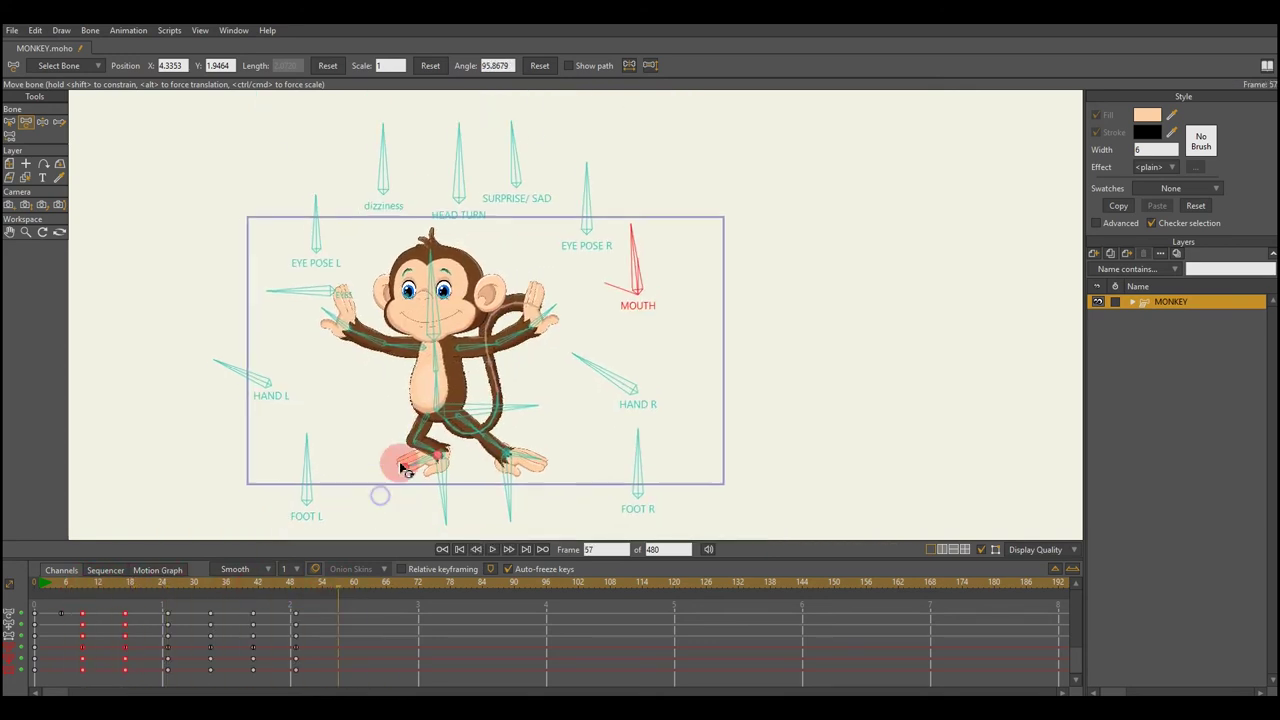
- Key a dance pose at frame 57 with one foot target raised, the torso tilted and an arm lifted
scroll(391, 463, up, 3)
click(455, 470)
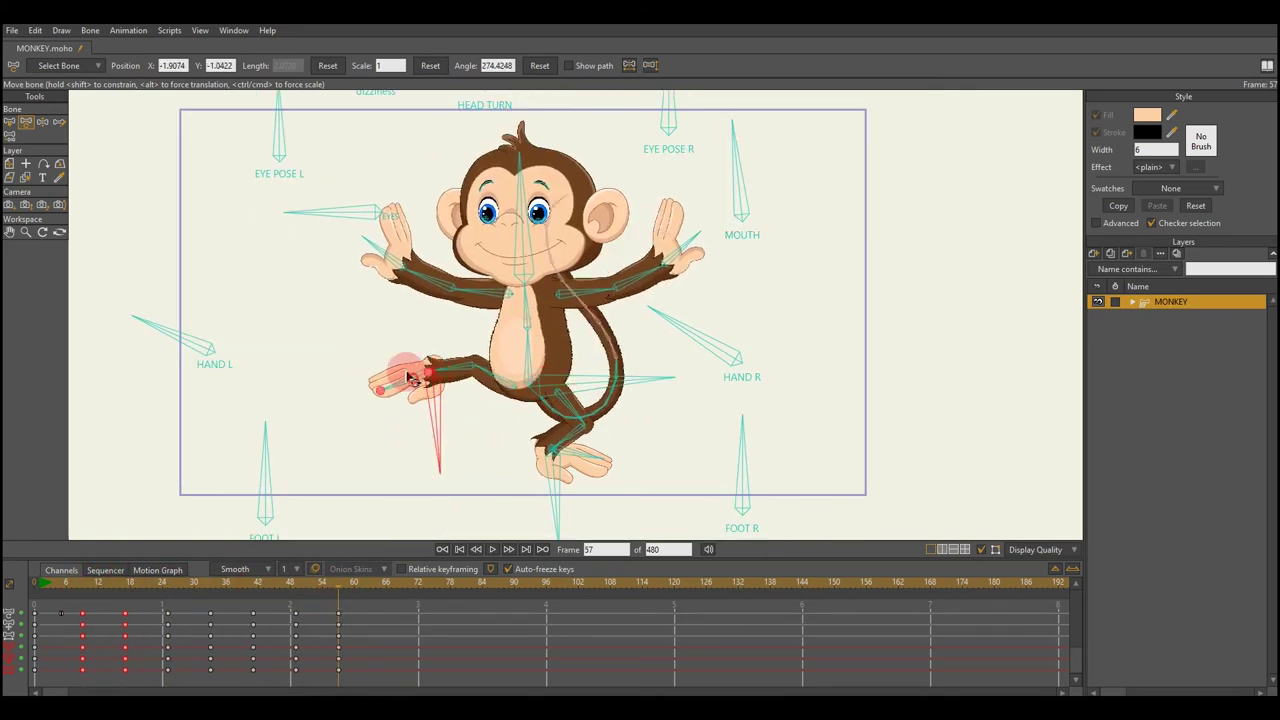
click(492, 549)
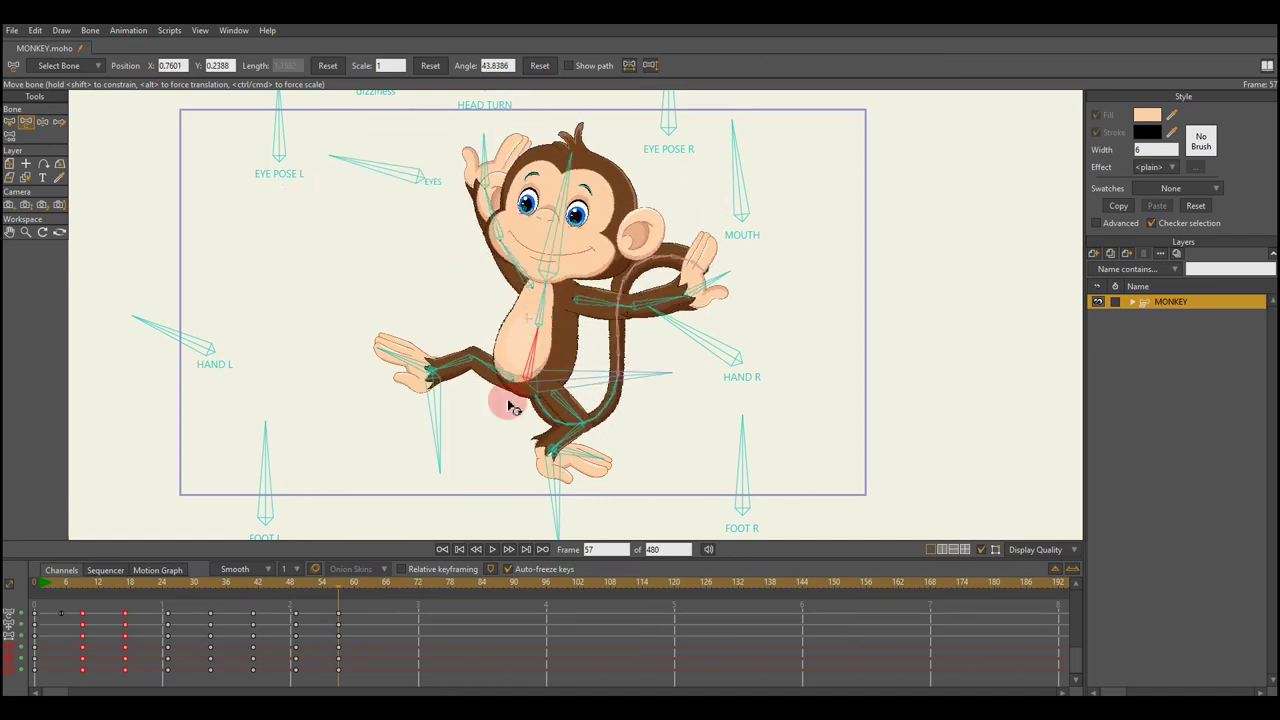
drag(540, 375, 437, 388)
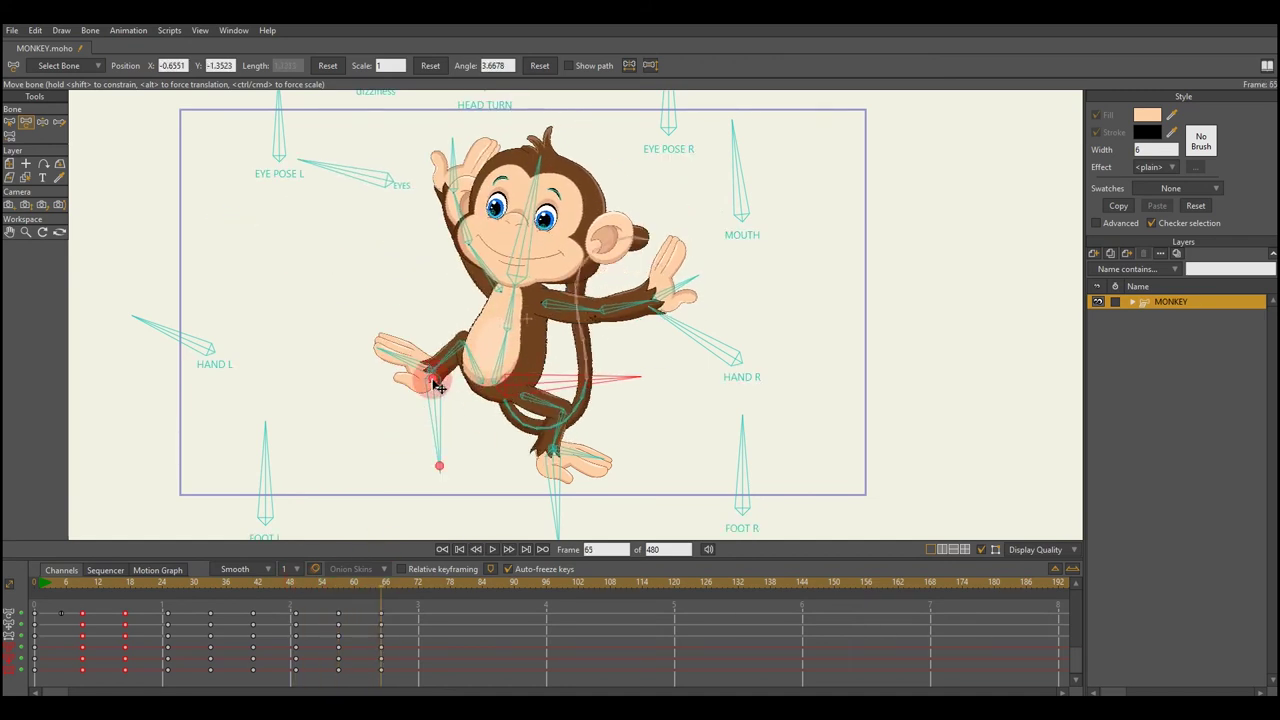
- Key an opposite kicking pose at frame 65 with the other foot raised, plus an in-between pose at frame 62
drag(522, 378, 434, 343)
click(567, 386)
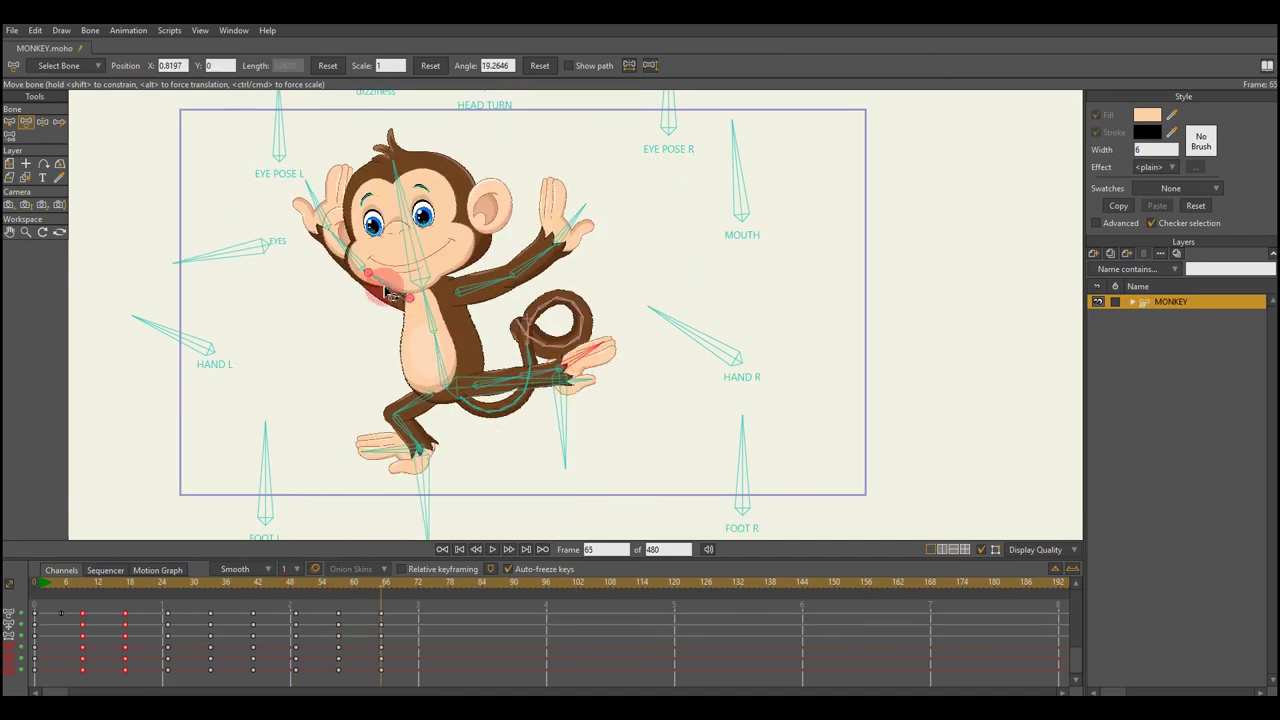
mouse_move(381, 600)
mouse_down()
mouse_move(337, 590)
mouse_move(363, 590)
mouse_move(366, 604)
mouse_up()
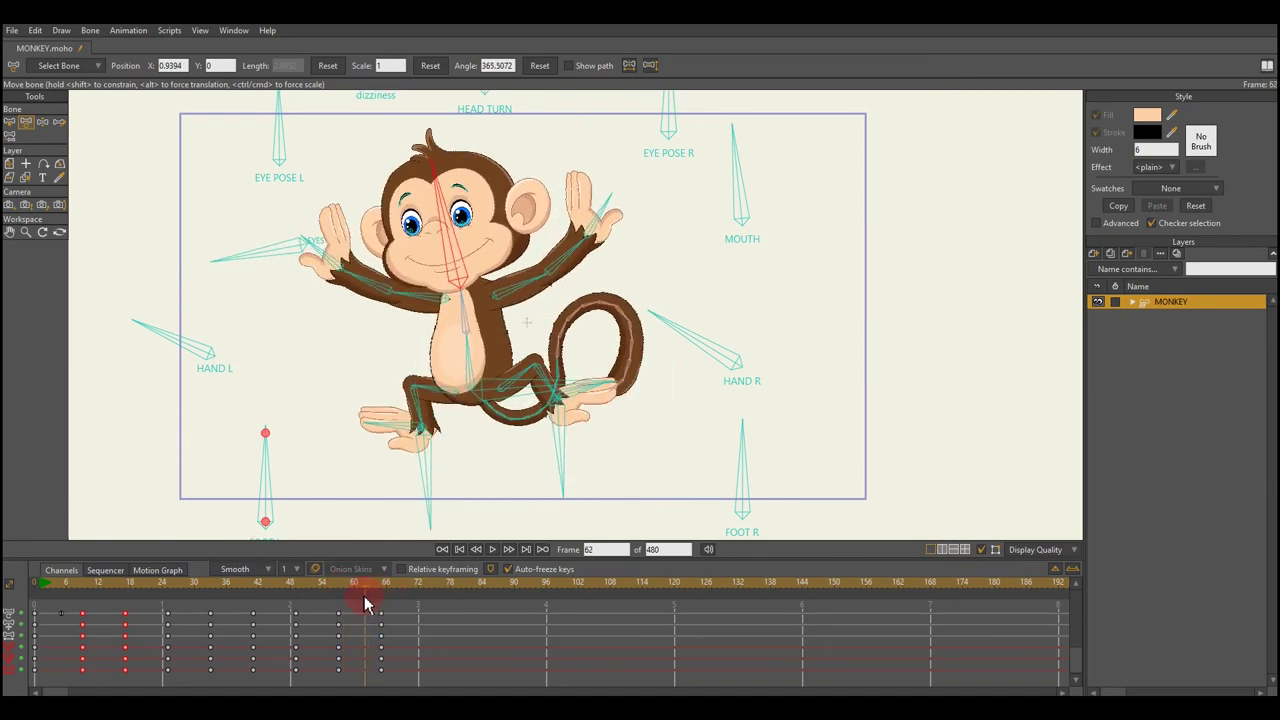
click(405, 585)
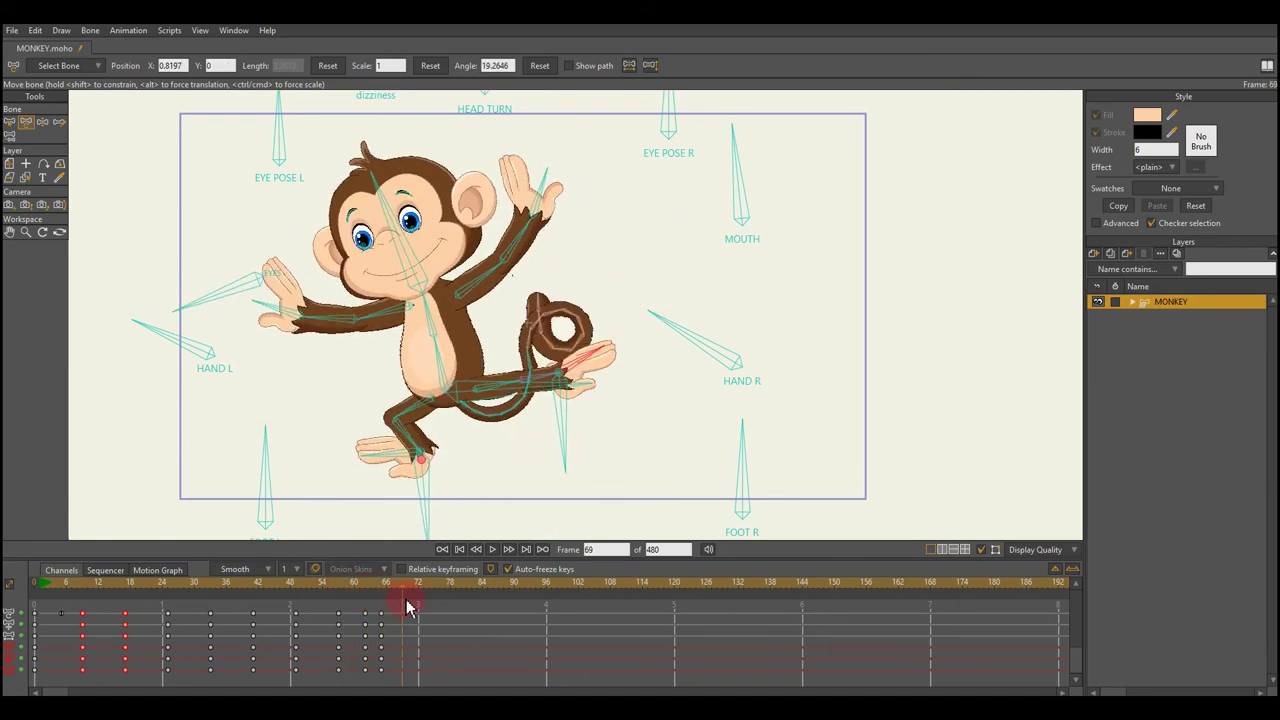
- Delete all keys from frame 57 onward and play back the remaining dance
click(334, 585)
drag(334, 594, 424, 672)
key(Delete)
click(122, 588)
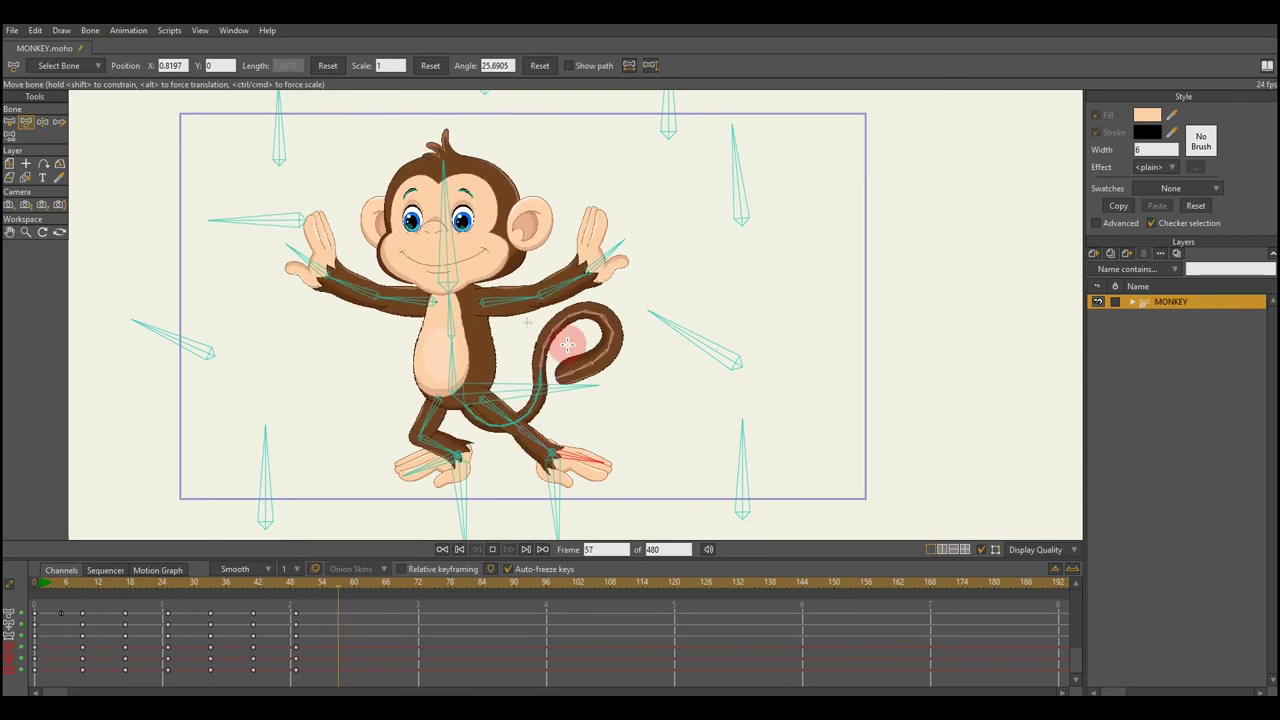
- At frame 57, raise the hip bone to straighten both legs and bend the arms toward the hips
click(338, 585)
drag(500, 380, 490, 278)
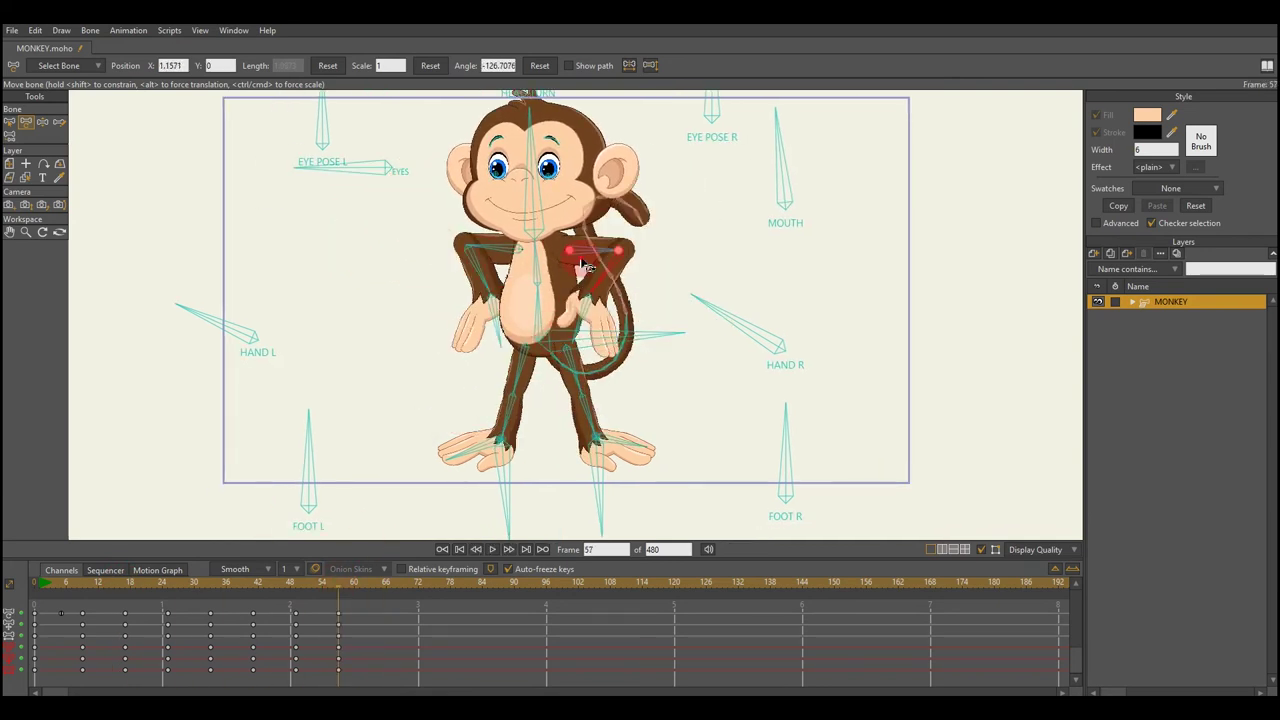
scroll(570, 270, down, 2)
- Tilt the head bone and rotate the SURPRISE/ SAD bone at frame 57 to change the expression, and play the animation
click(541, 258)
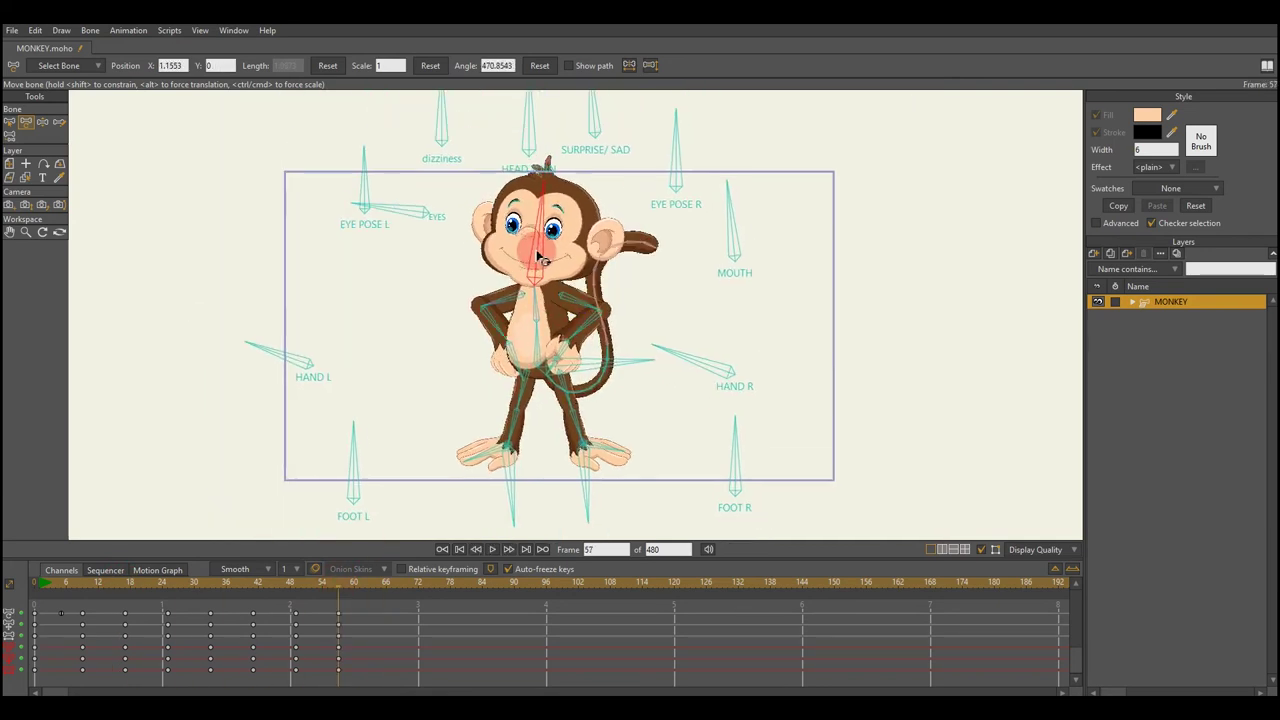
click(616, 158)
key(space)
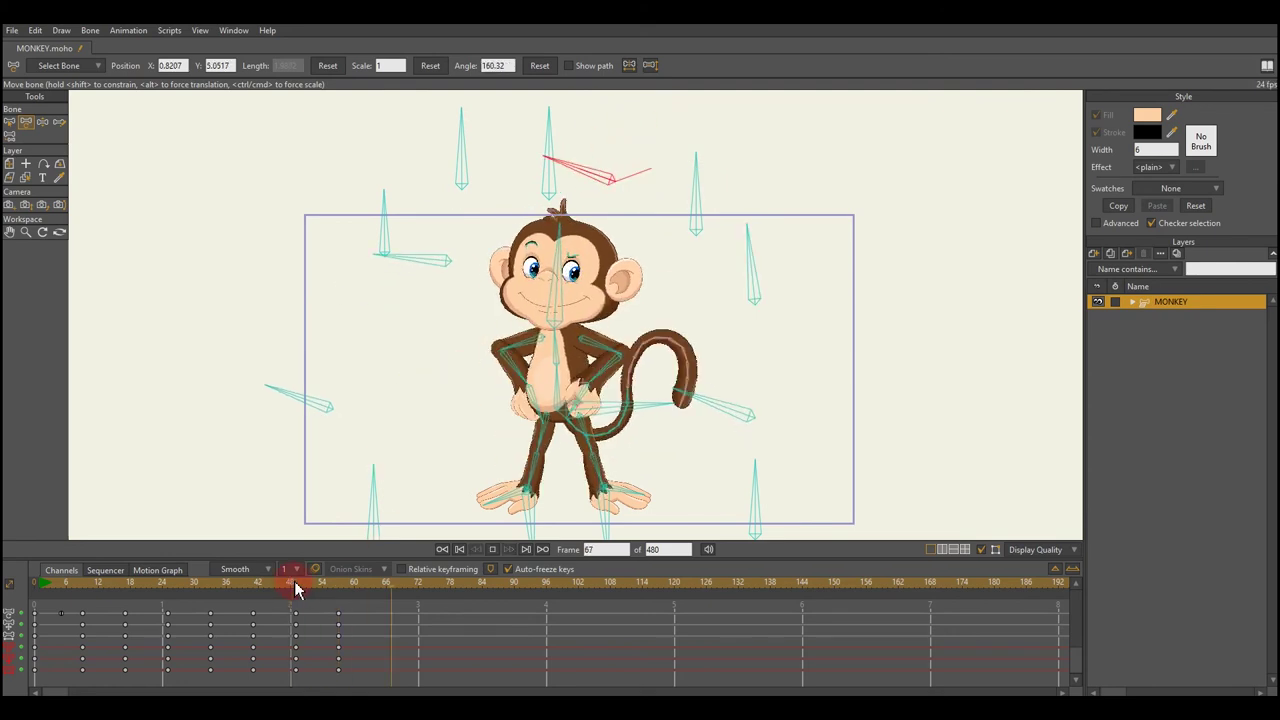
- At frame 57, rotate the MOUTH bone to stick out the tongue, and play back the animation
drag(343, 612, 338, 612)
scroll(700, 320, up, 1)
click(775, 295)
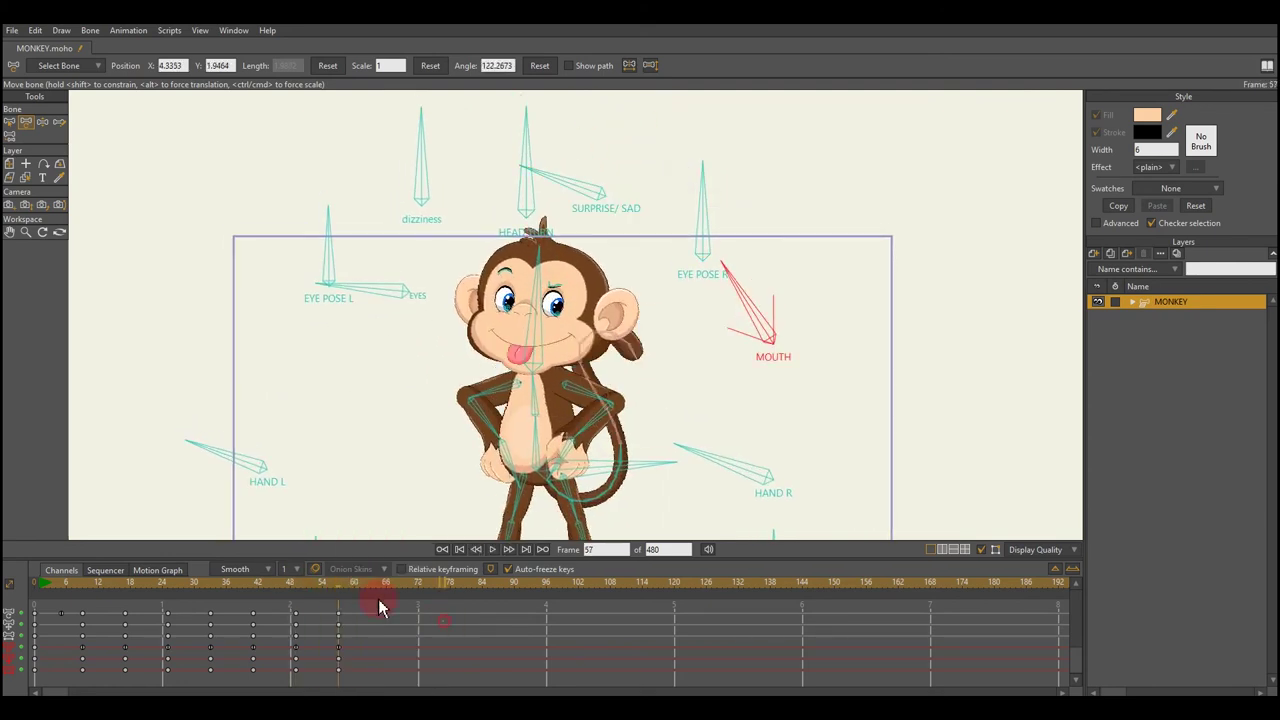
key(space)
- Bend the left arm up toward the head at frame 75, and rotate the HAND L bone at frame 69
click(434, 582)
drag(480, 300, 508, 328)
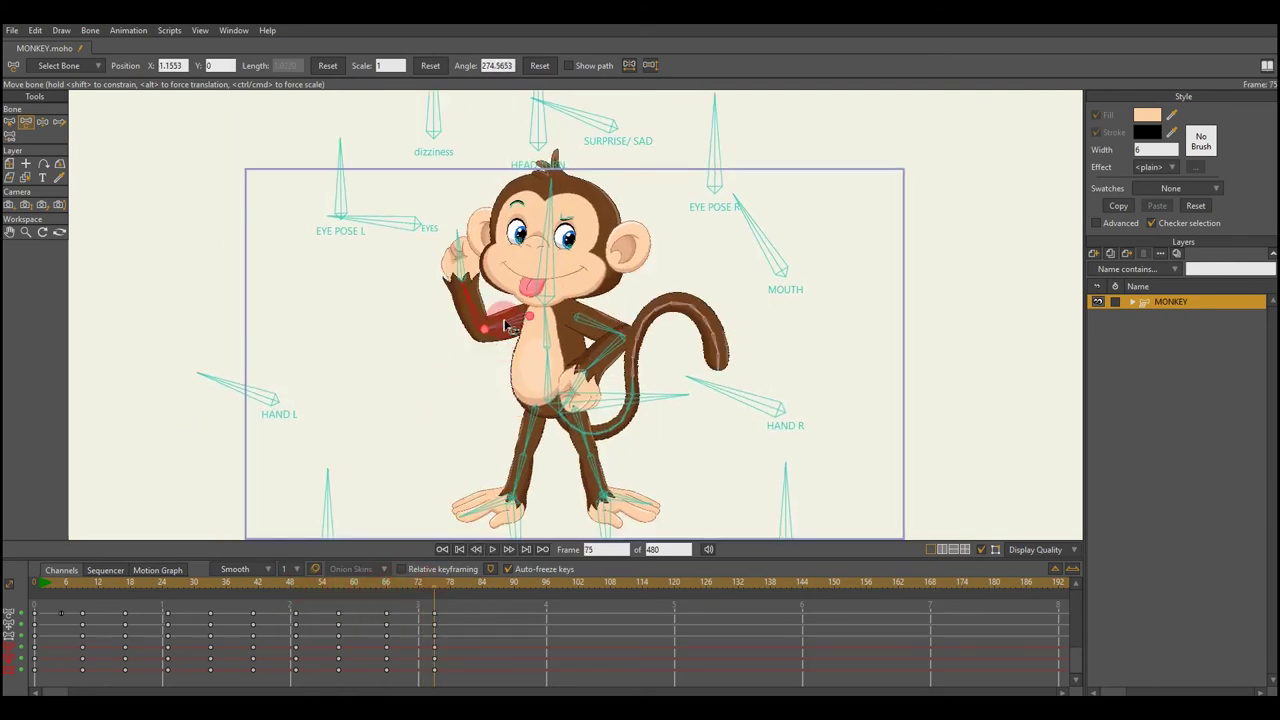
click(402, 582)
drag(240, 388, 258, 375)
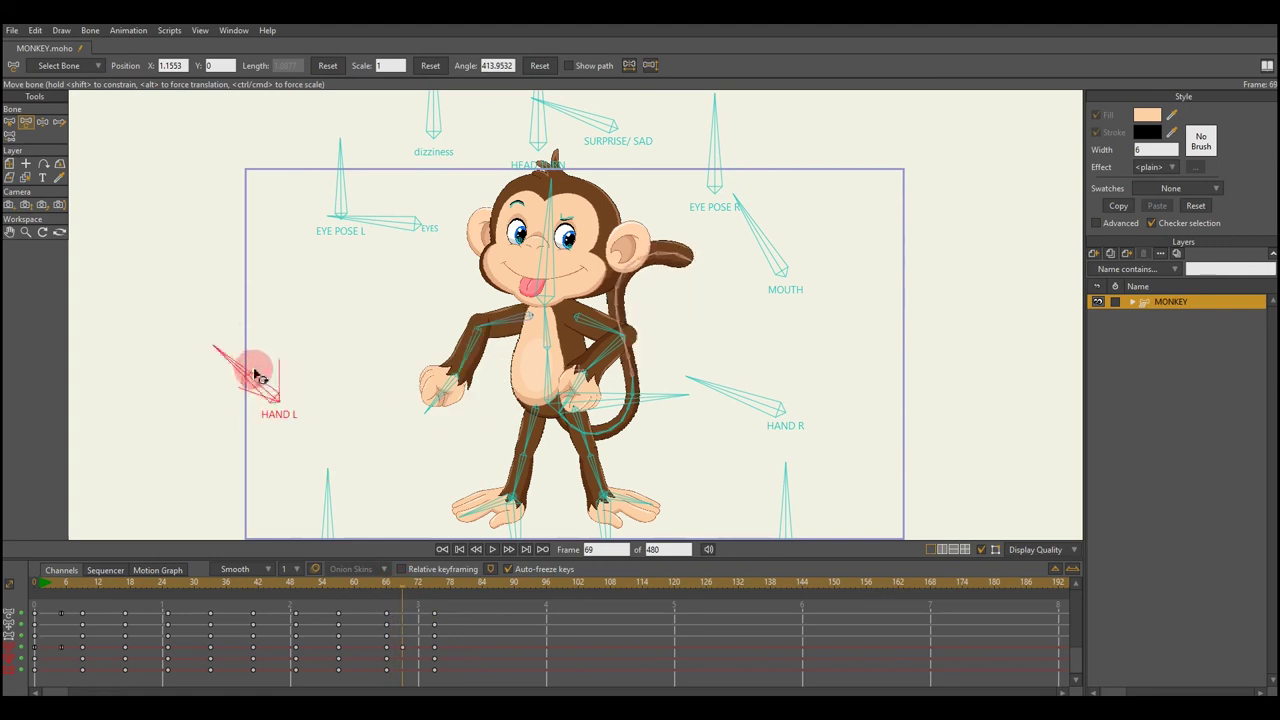
- Copy the HAND L bone's starting key to frame 1, and rotate the bone at frame 69 to open the hand
right_click(37, 655)
click(37, 650)
click(60, 582)
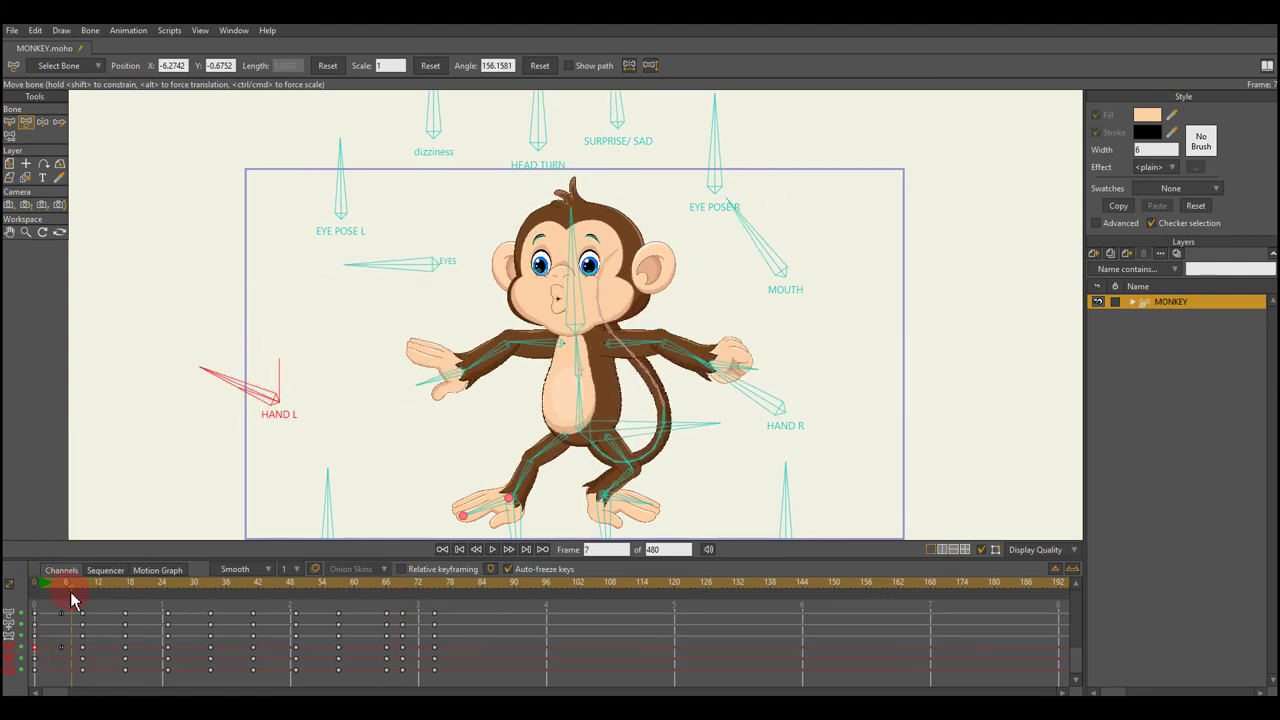
click(42, 588)
click(60, 611)
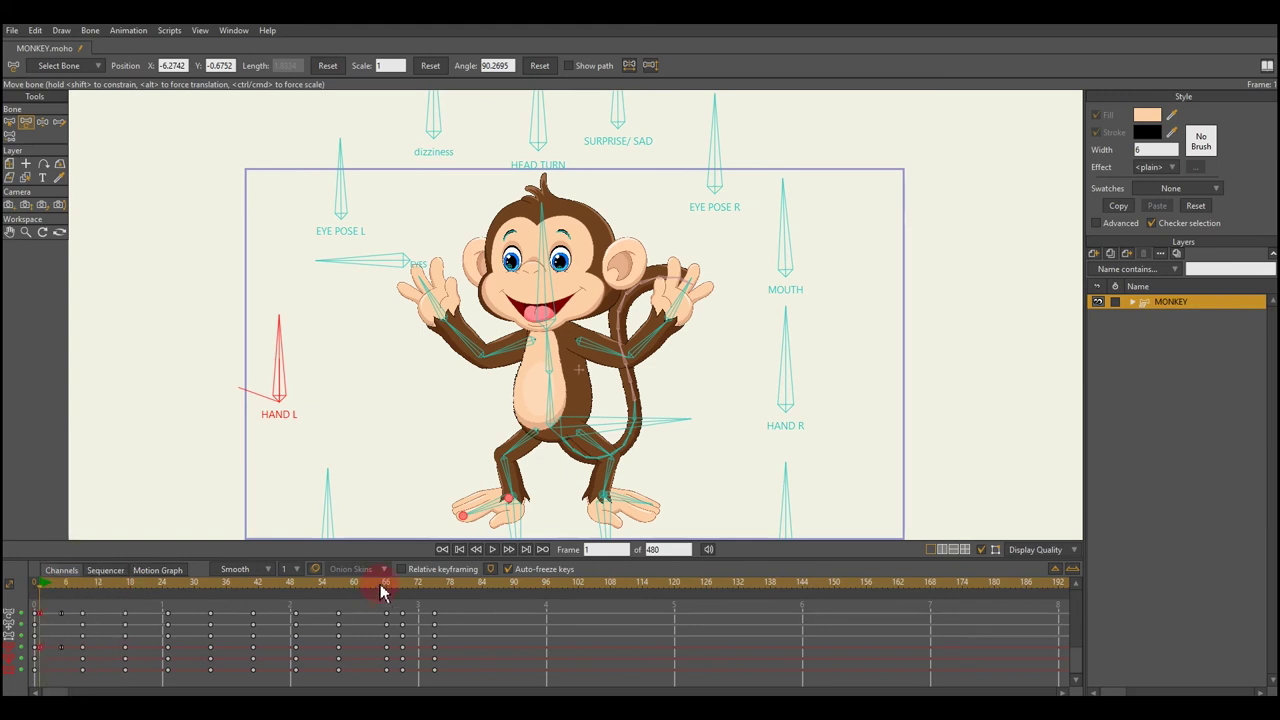
click(402, 590)
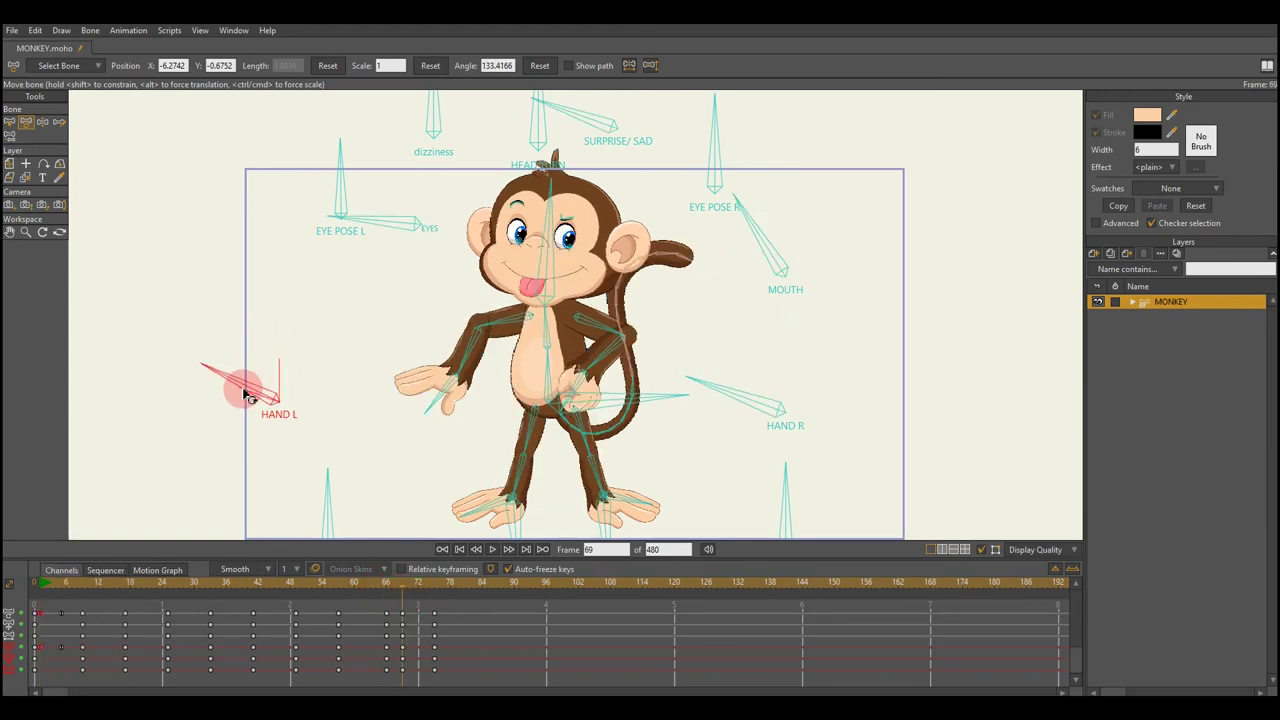
right_click(405, 652)
click(434, 600)
click(434, 600)
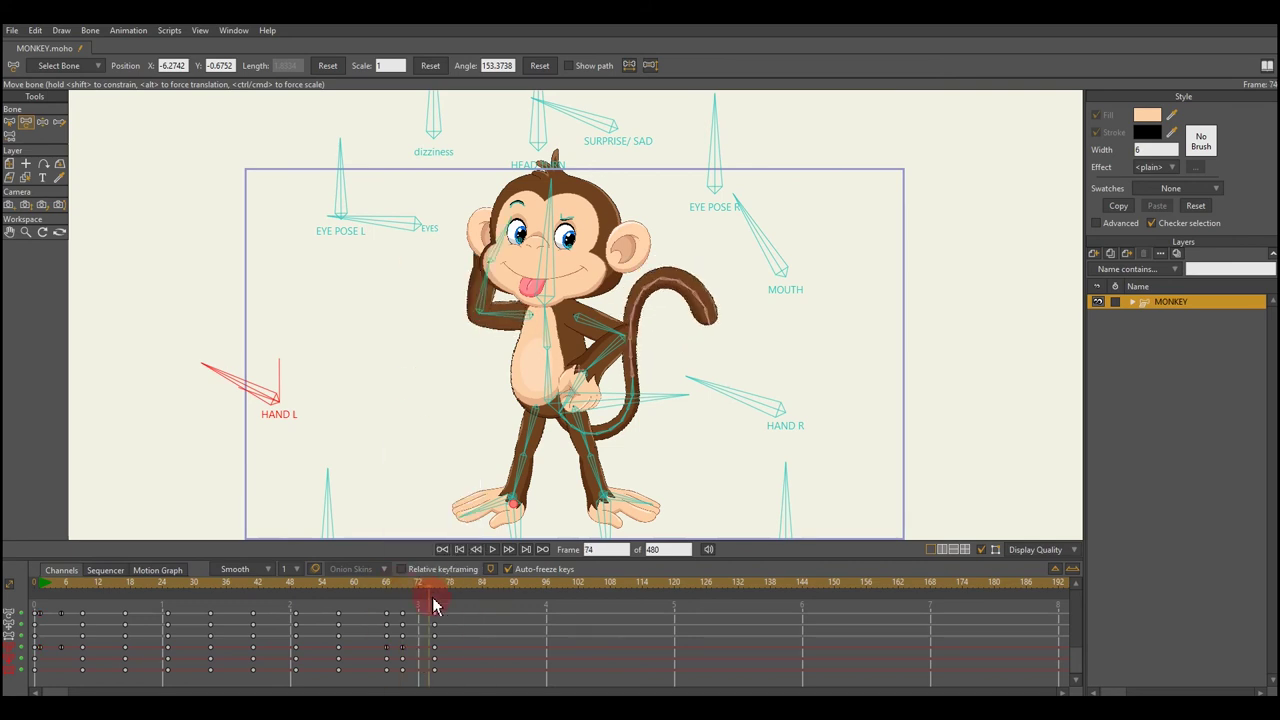
- Adjust the left arm's swing at frame 71 and repeat the arm motion with keys at frames 81, 87 and 93
drag(386, 586, 414, 586)
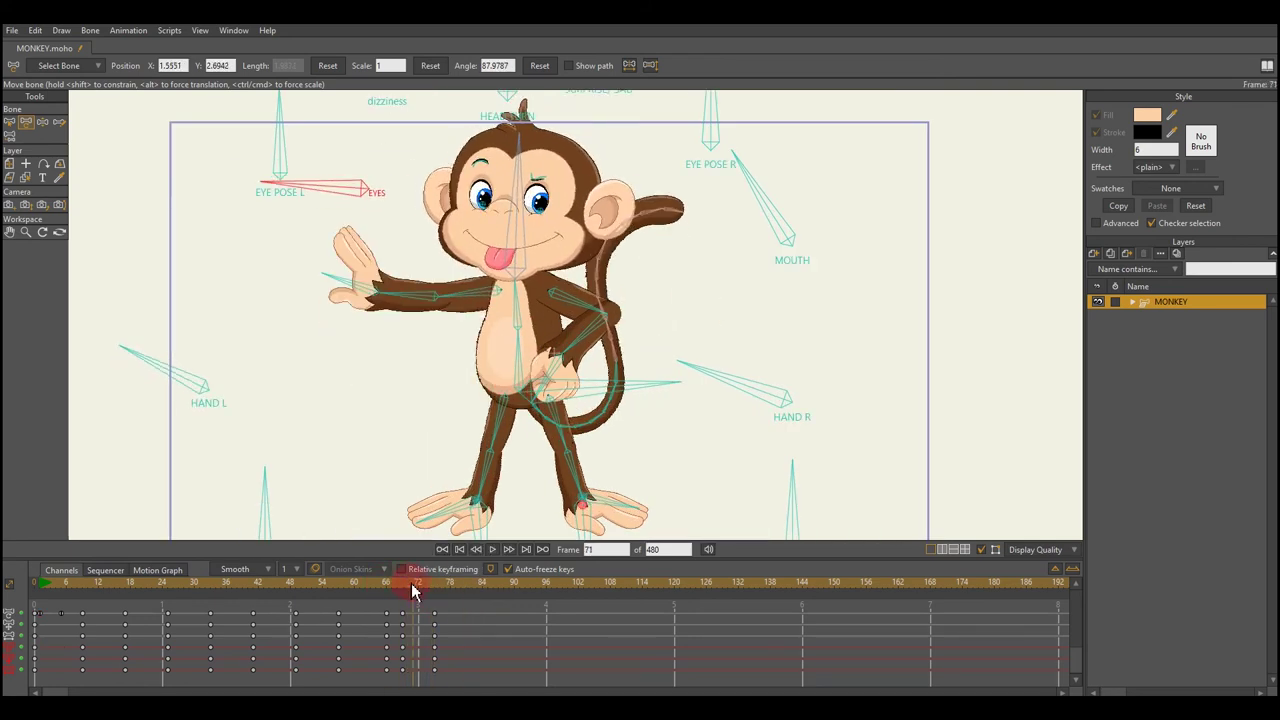
drag(350, 250, 430, 200)
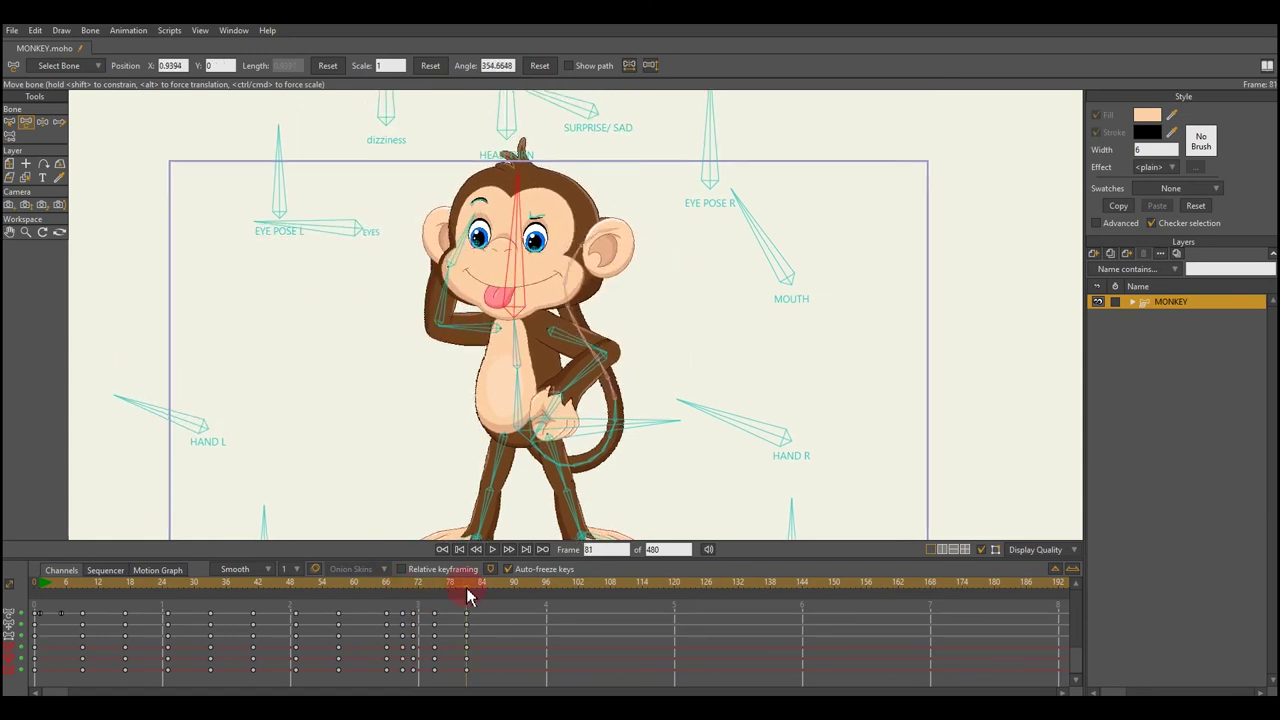
mouse_move(430, 586)
mouse_down()
mouse_move(486, 663)
mouse_move(430, 605)
mouse_up()
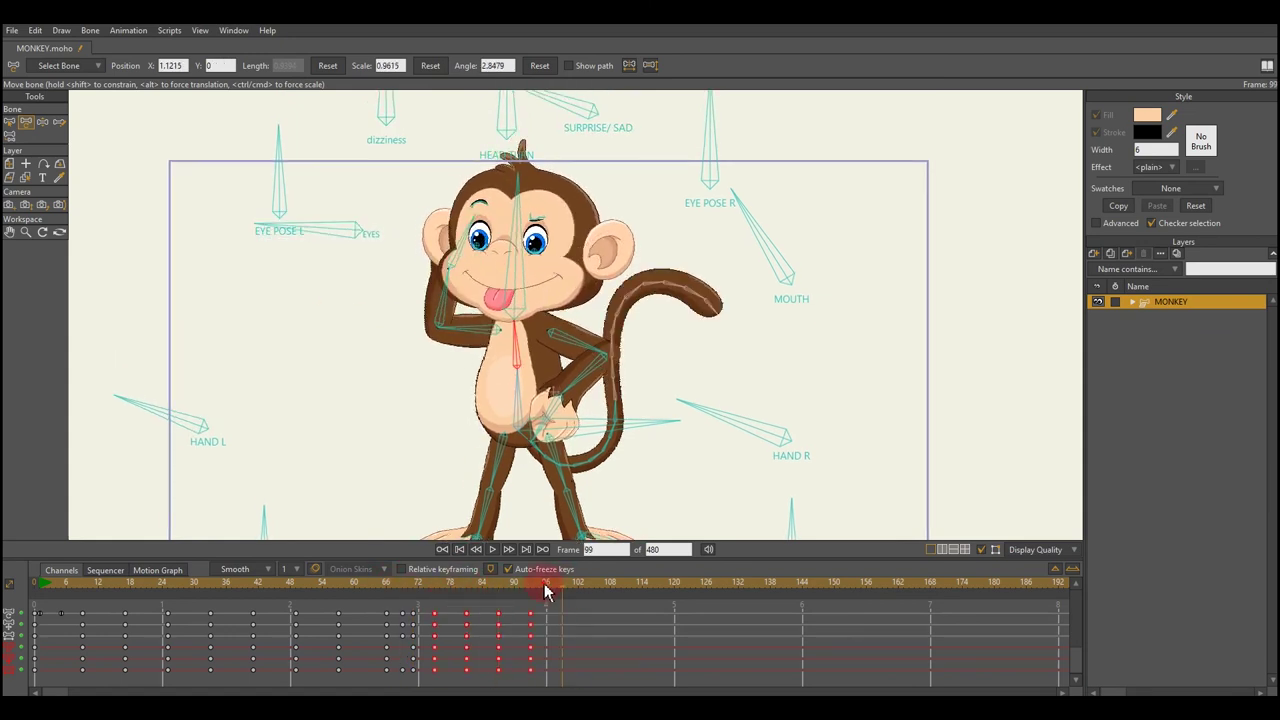
key(space)
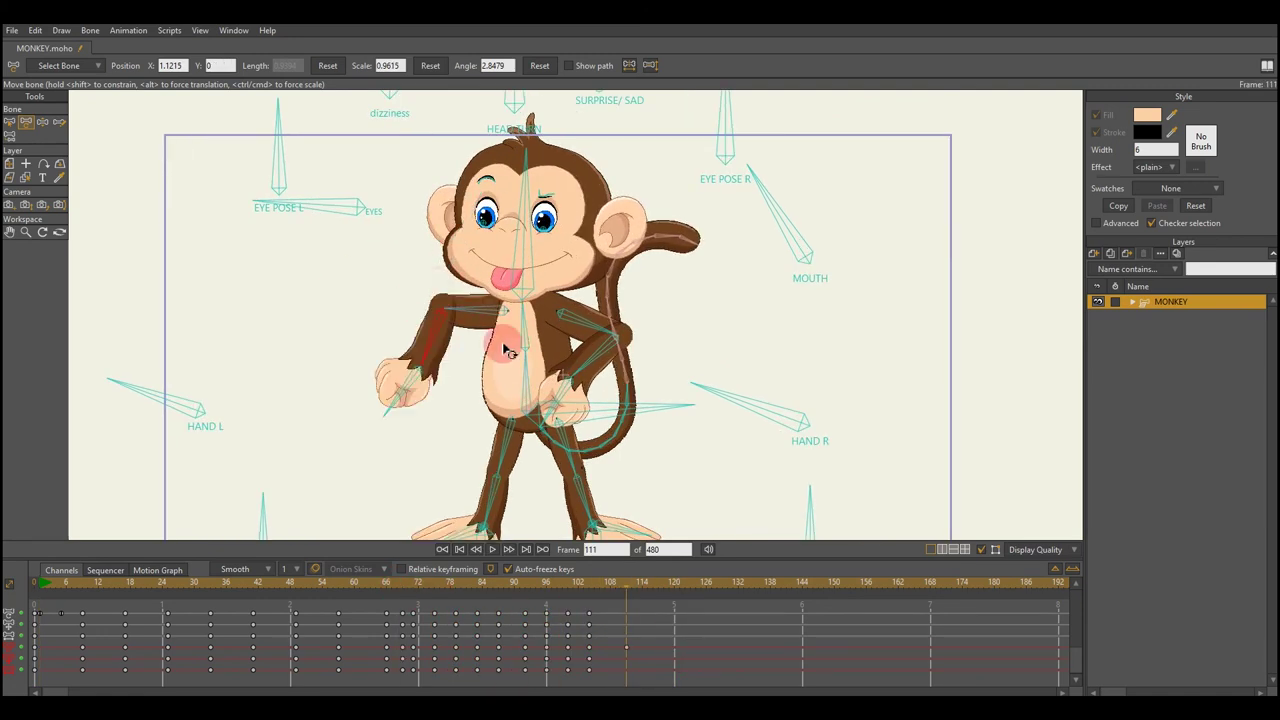
- At frame 111, lean the body and head sideways, fold the left arm across the chest and stretch the right arm upward
drag(507, 352, 507, 392)
scroll(600, 360, down, 1)
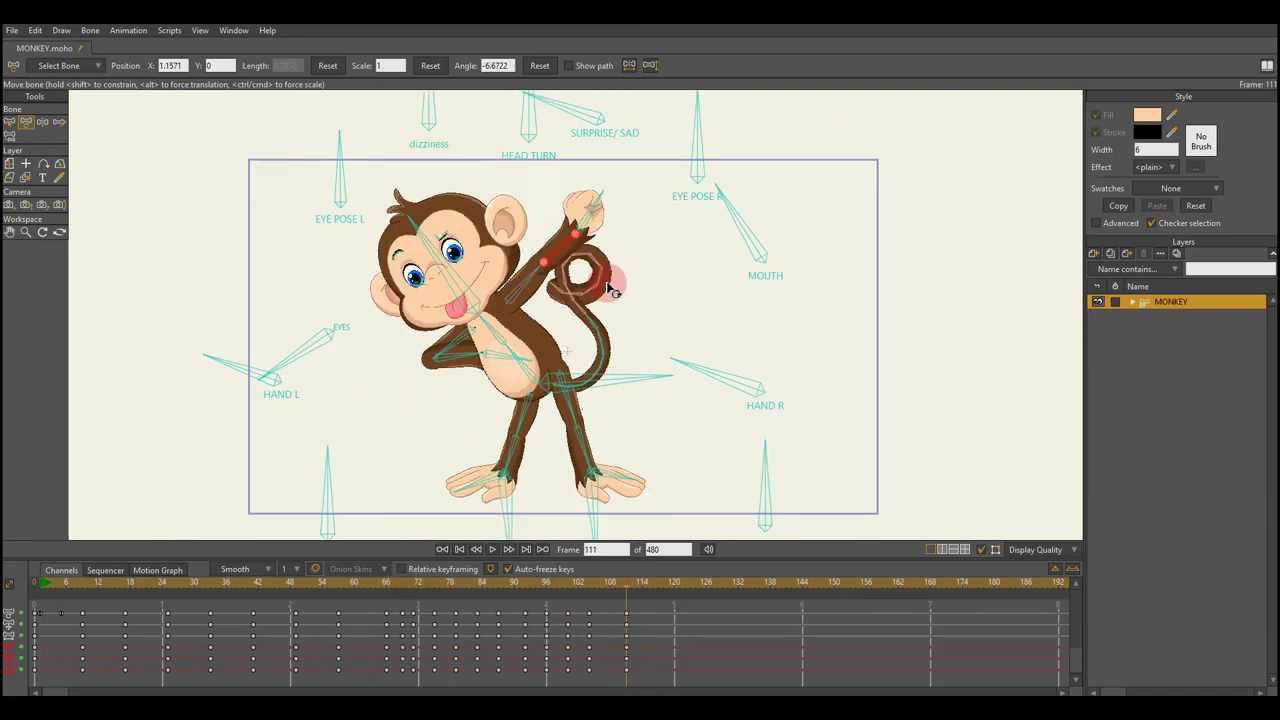
click(765, 338)
drag(768, 318, 670, 373)
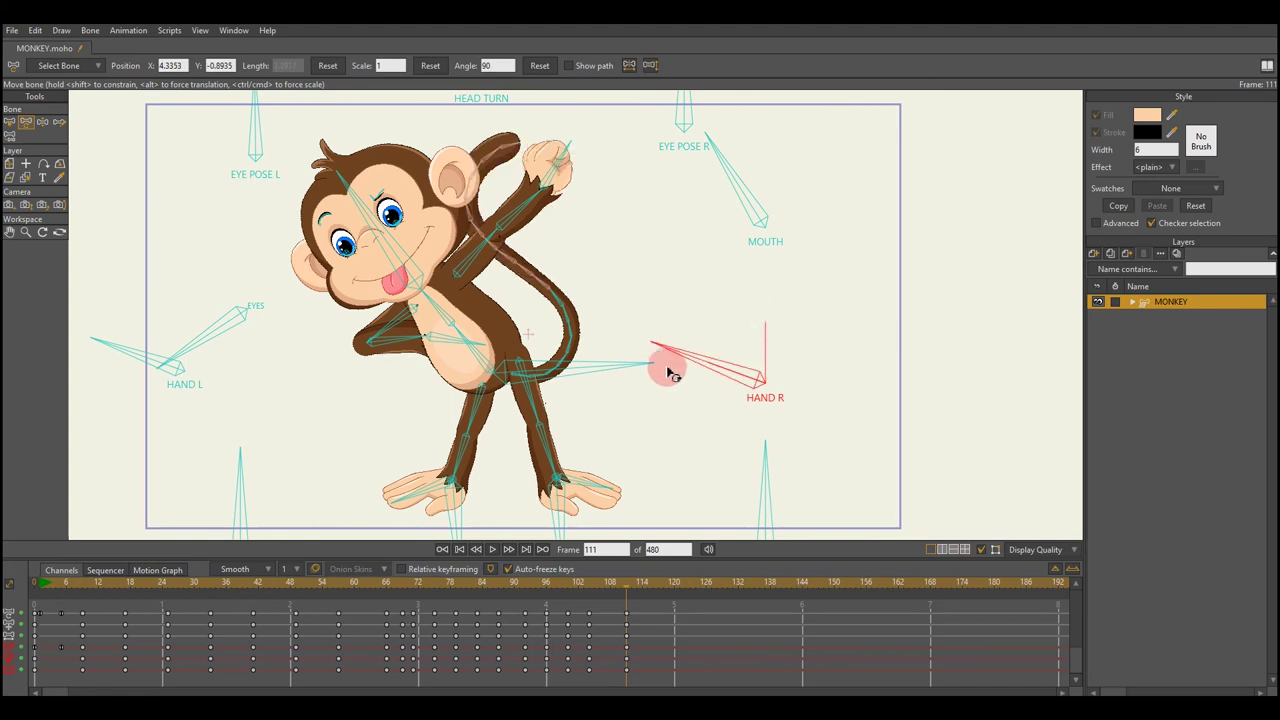
- Key the HAND R bone at frames 1 and 104, and rotate it at frame 111 to open the raised hand
click(37, 652)
right_click(45, 640)
click(668, 620)
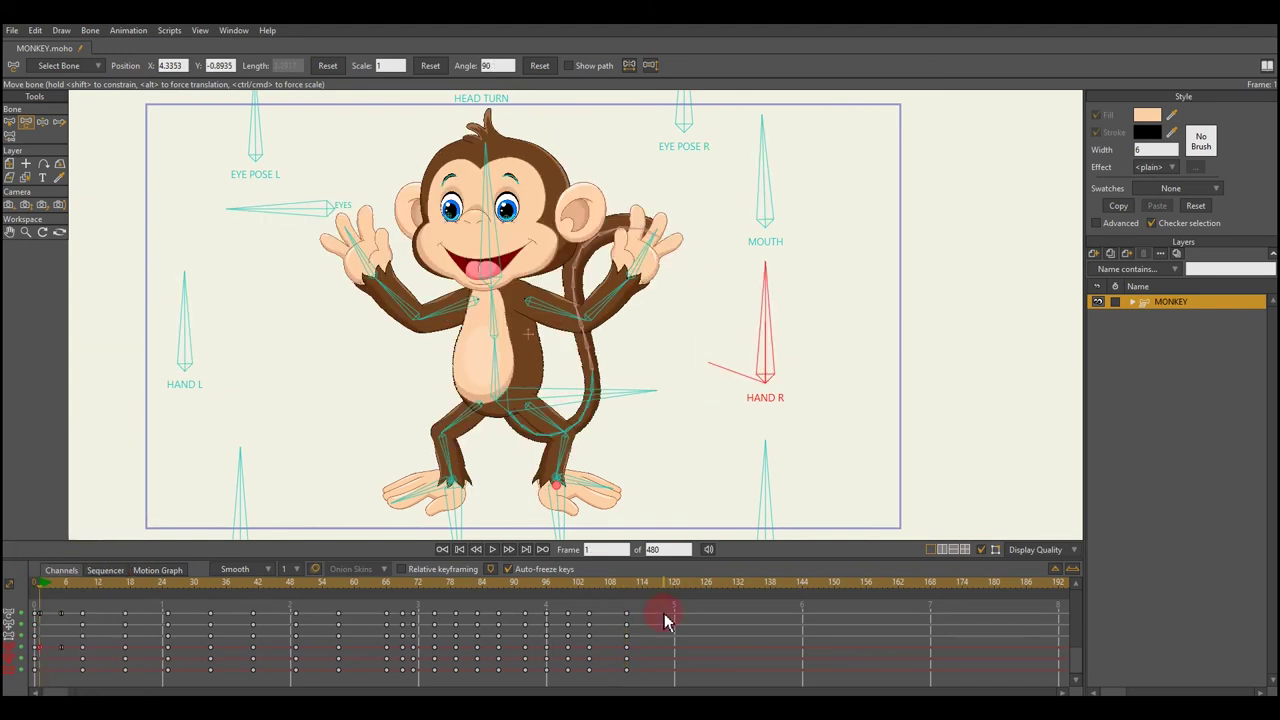
drag(674, 437, 710, 355)
drag(690, 440, 686, 445)
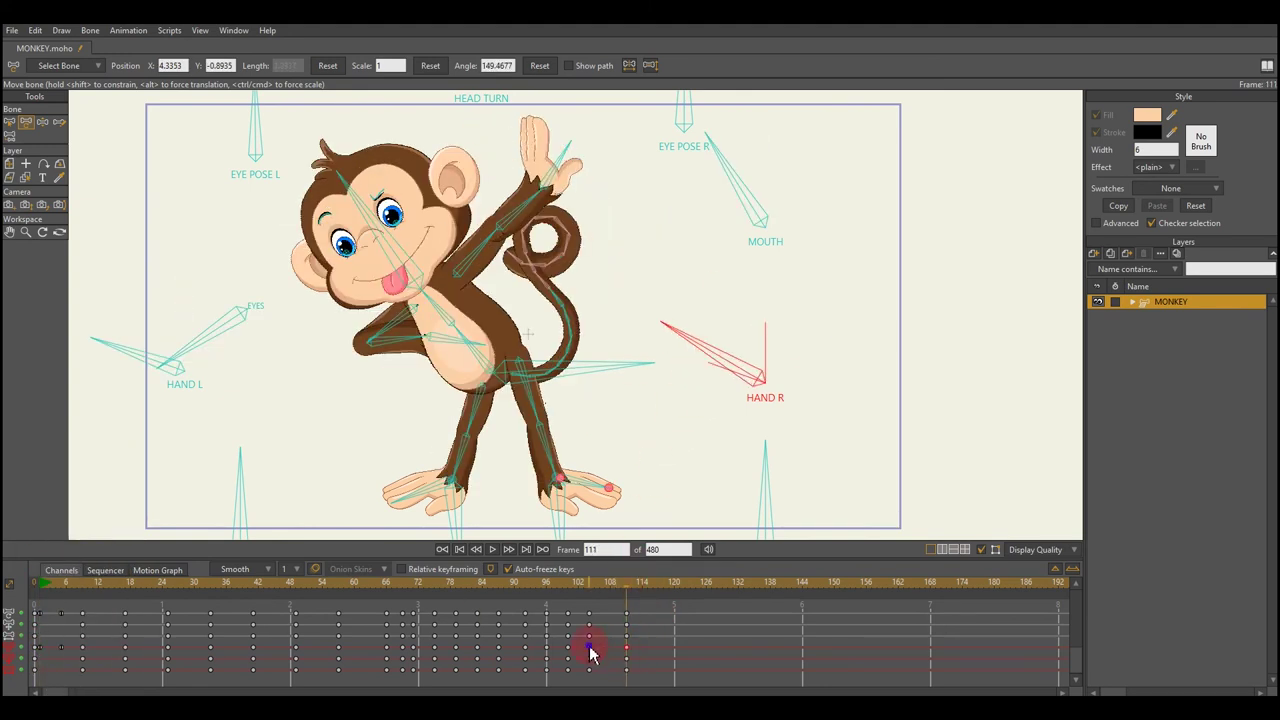
click(601, 594)
drag(580, 582, 606, 582)
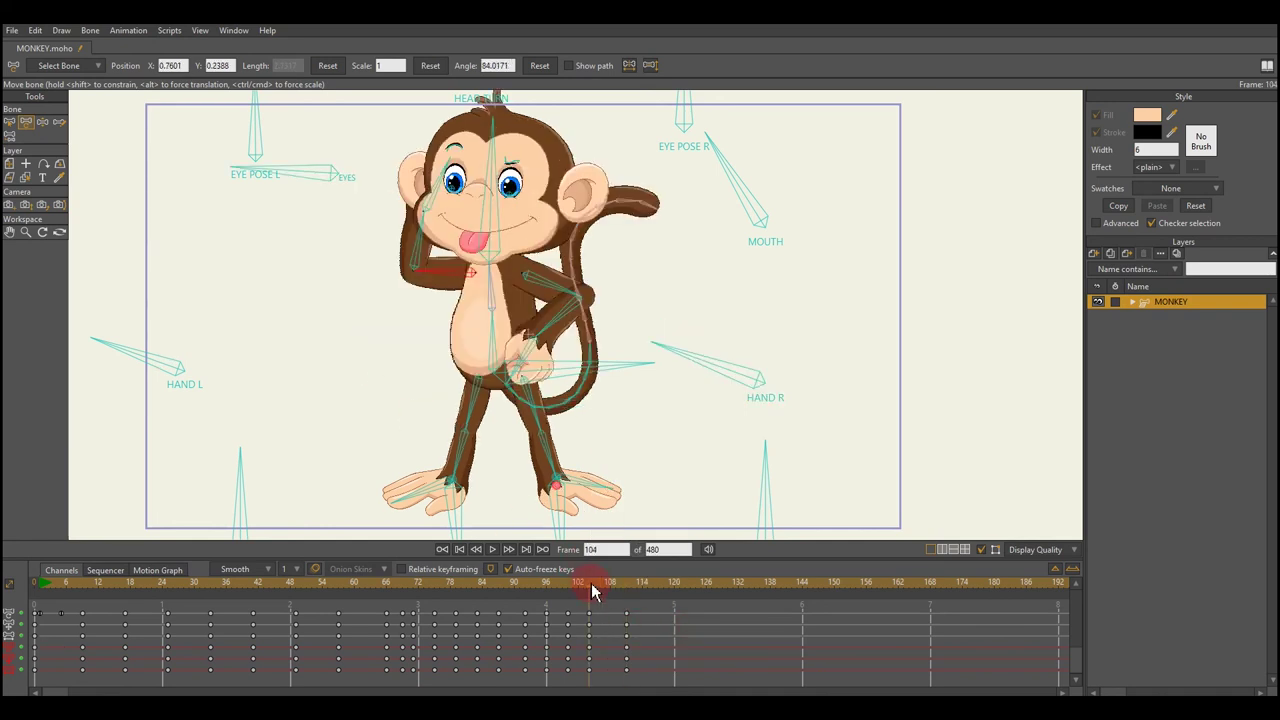
- At frame 0, group the selected Layer 15 copy and hand layers of ARM L, and check the arm at frame 108
click(1132, 301)
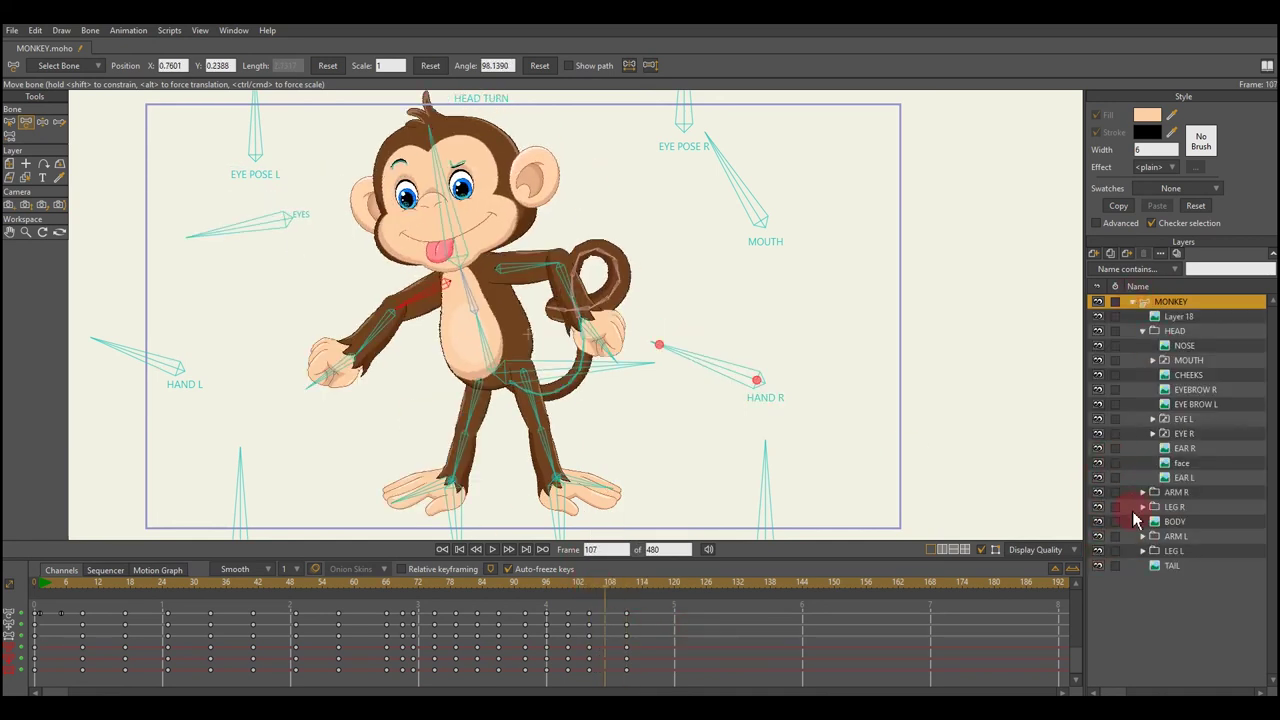
click(1143, 536)
drag(1190, 566, 1188, 585)
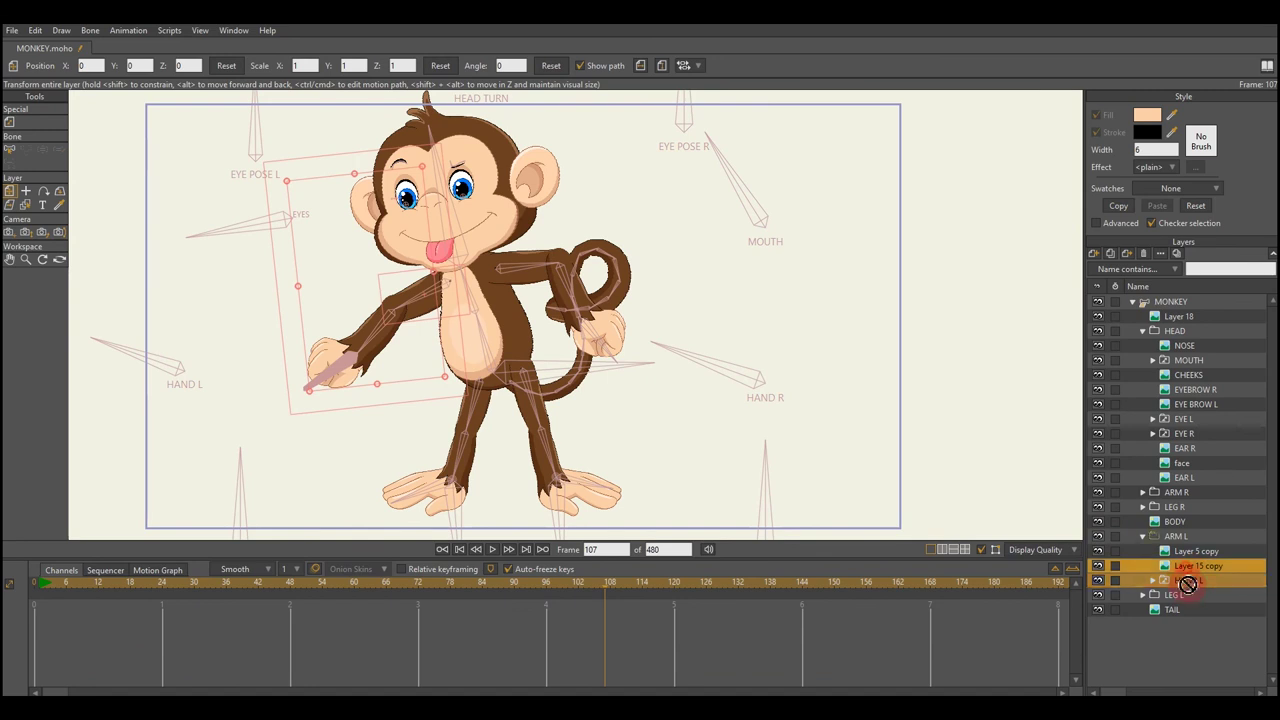
right_click(1188, 585)
click(172, 647)
right_click(1194, 571)
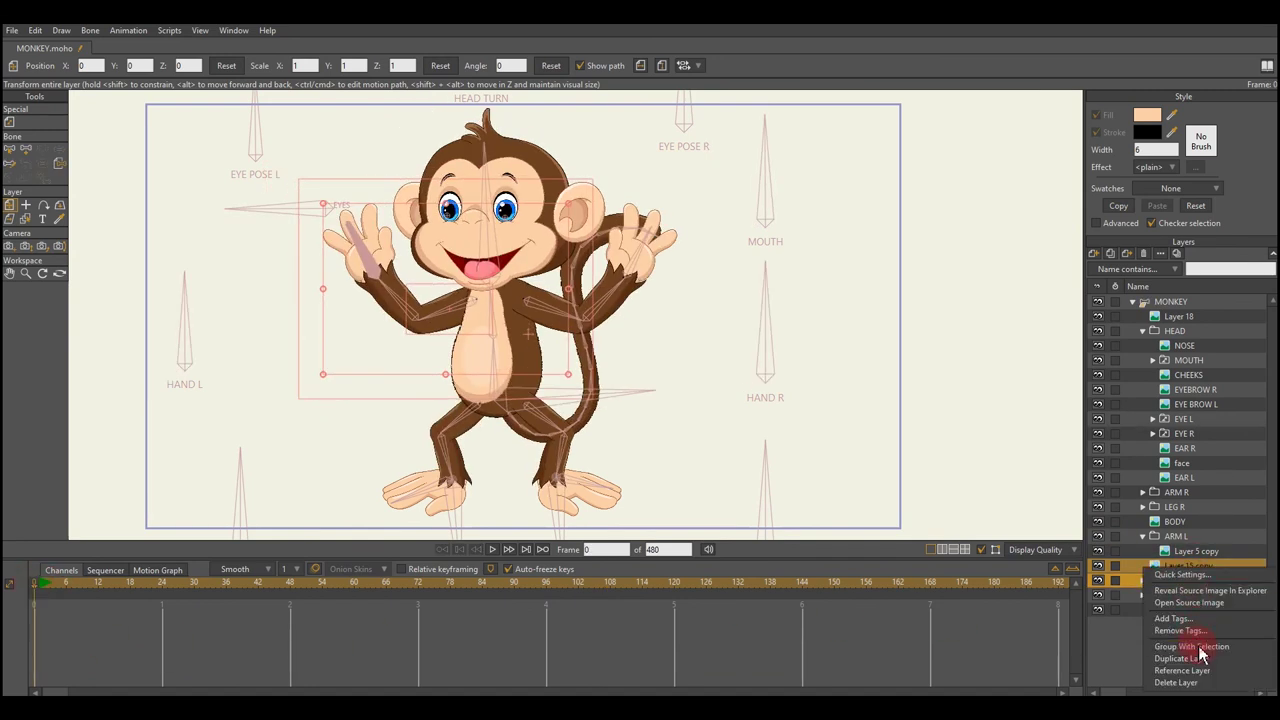
click(1195, 647)
click(1143, 536)
click(1170, 301)
click(612, 607)
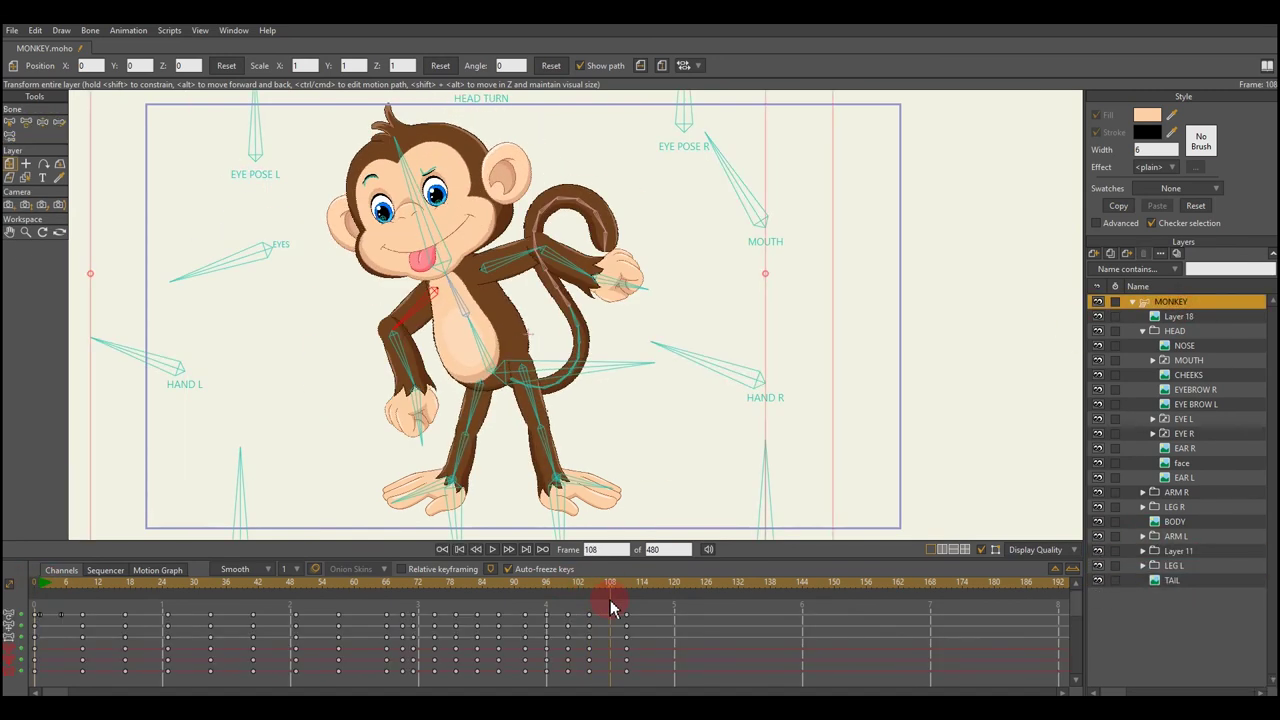
- Move Layer 5 copy into the Layer 11 group, and place that group above ARM L in the layer order
click(1178, 566)
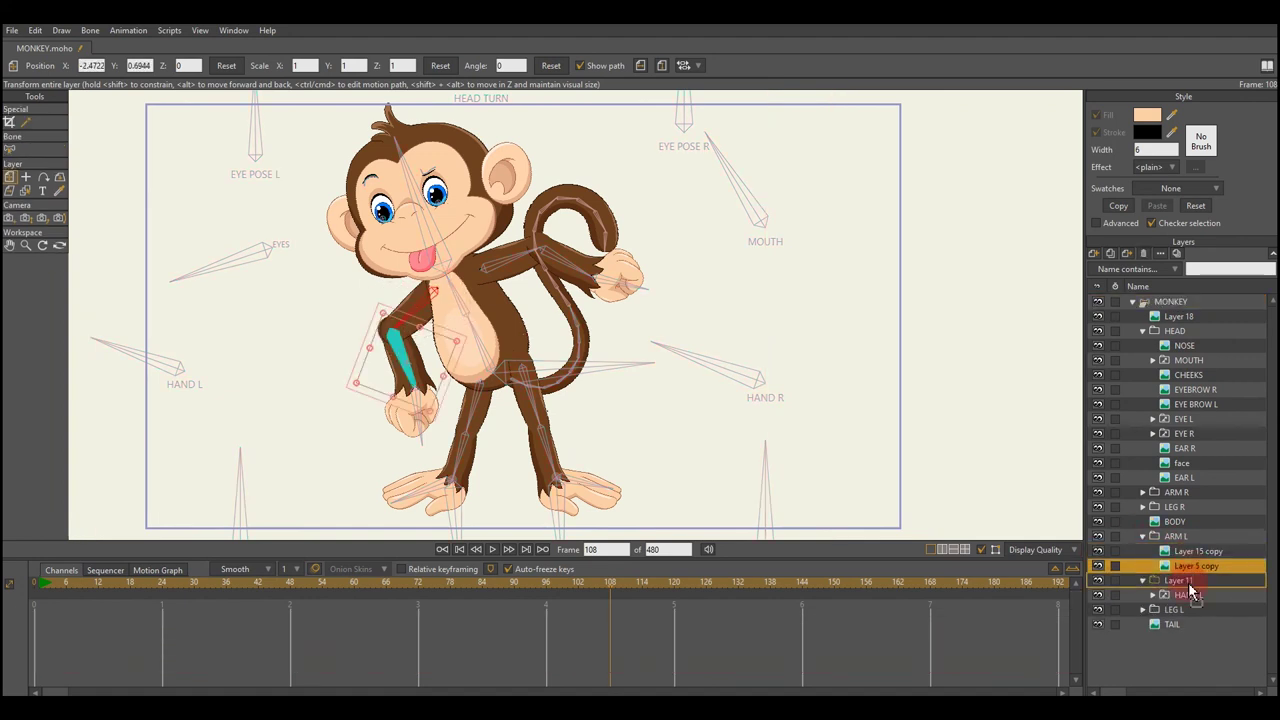
mouse_move(1178, 566)
mouse_down()
mouse_move(1170, 531)
mouse_move(1168, 548)
mouse_up()
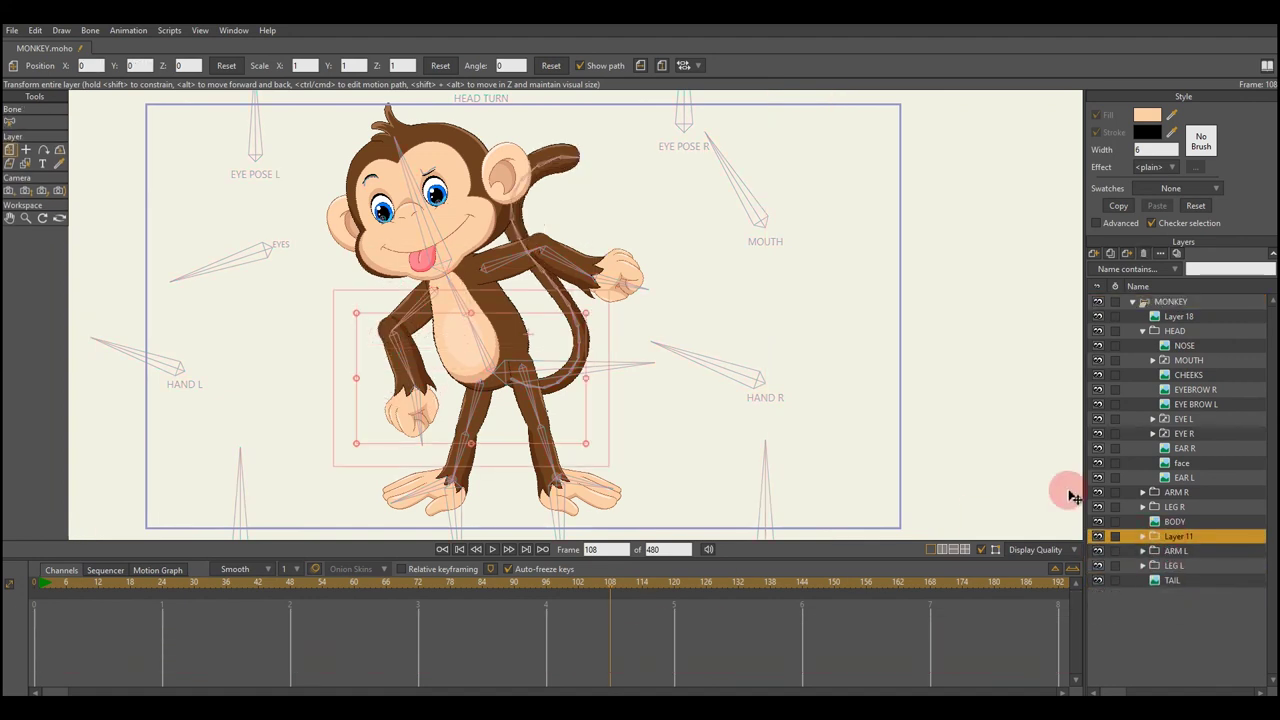
click(1170, 301)
click(1178, 550)
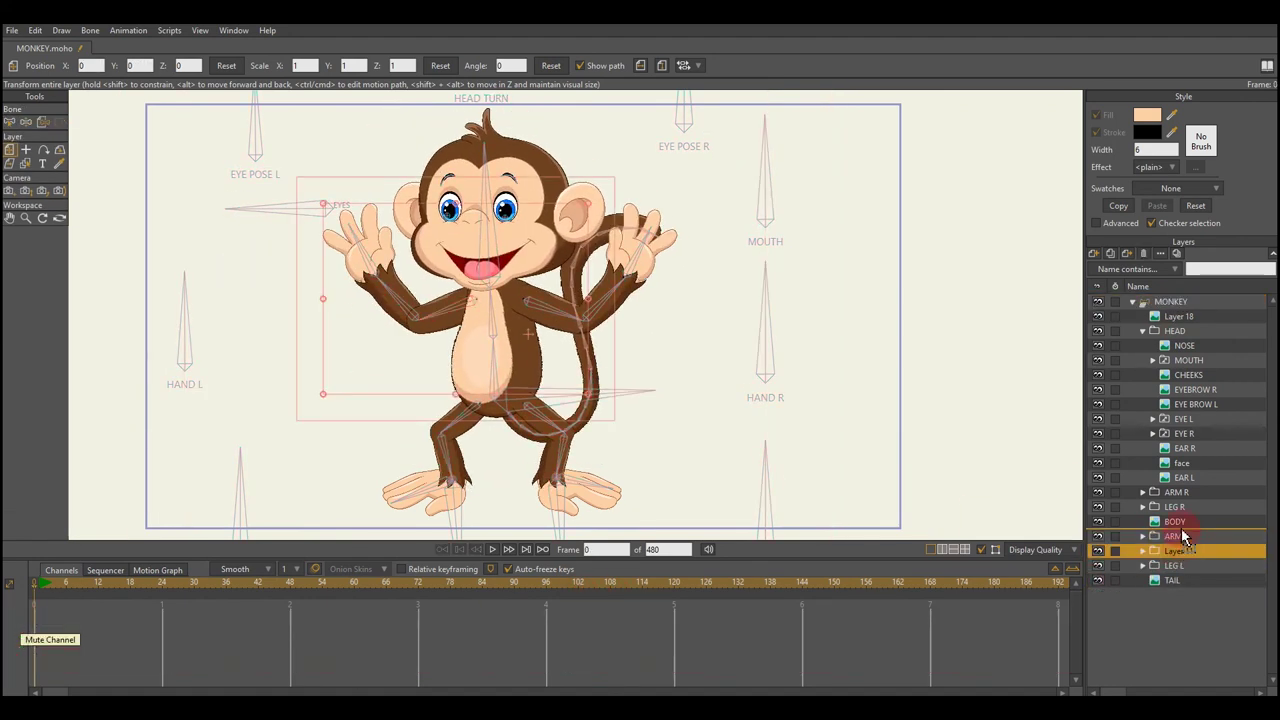
drag(223, 617, 608, 630)
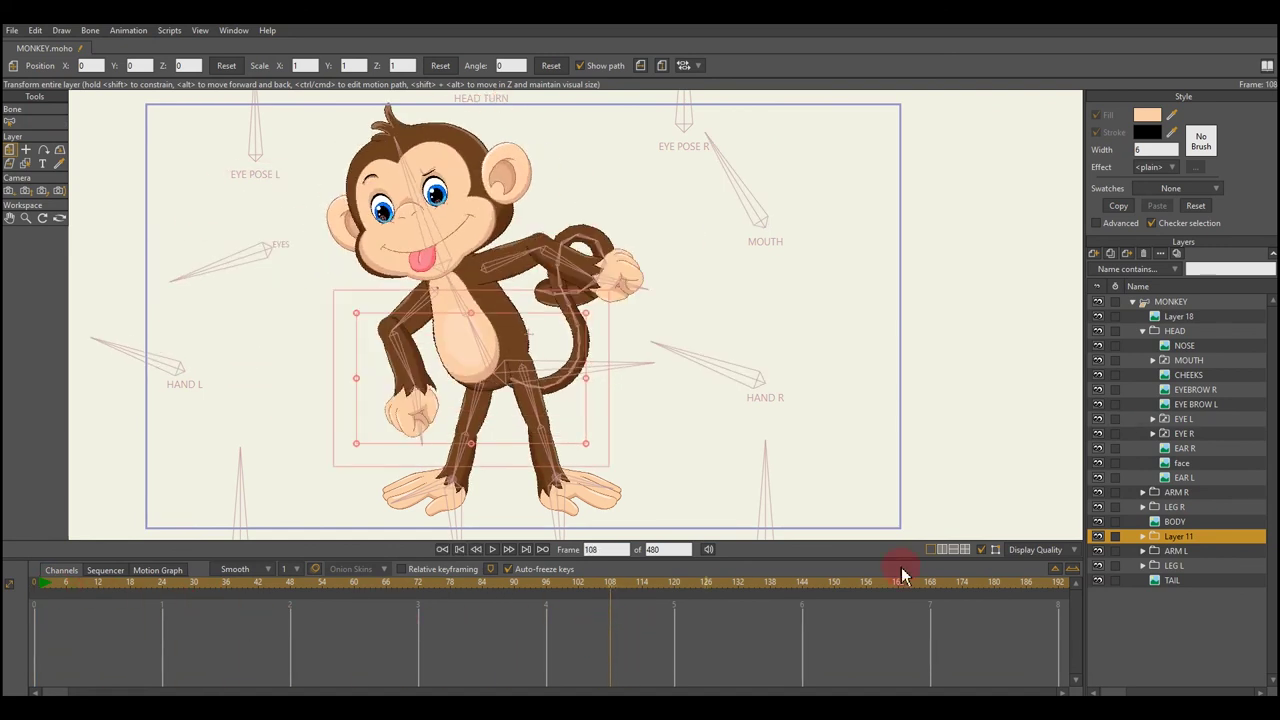
- Animate the Layer 11 group to sit above HEAD, adjust the HAND R and HAND L bones at frame 111, and play the animation
drag(1183, 330, 1183, 326)
click(1170, 301)
click(626, 583)
mouse_move(750, 370)
mouse_down()
mouse_move(773, 357)
mouse_move(751, 351)
mouse_up()
drag(230, 356, 152, 330)
drag(229, 357, 320, 406)
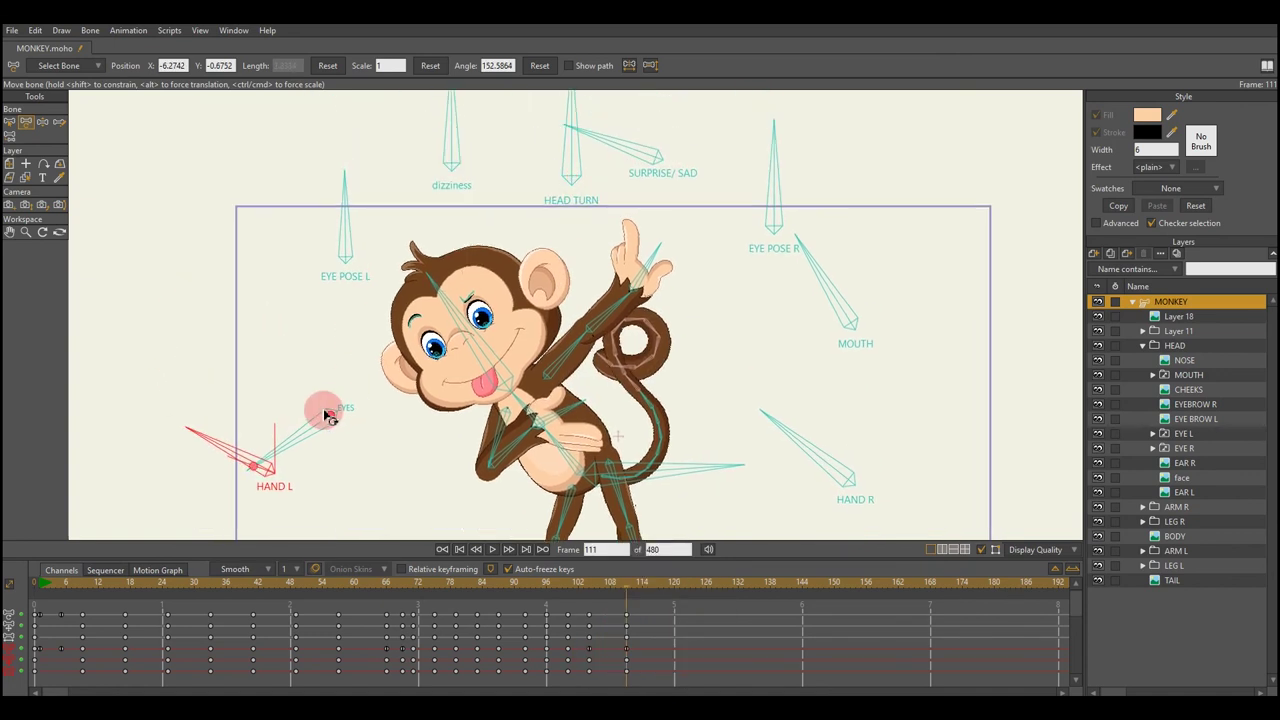
key(space)
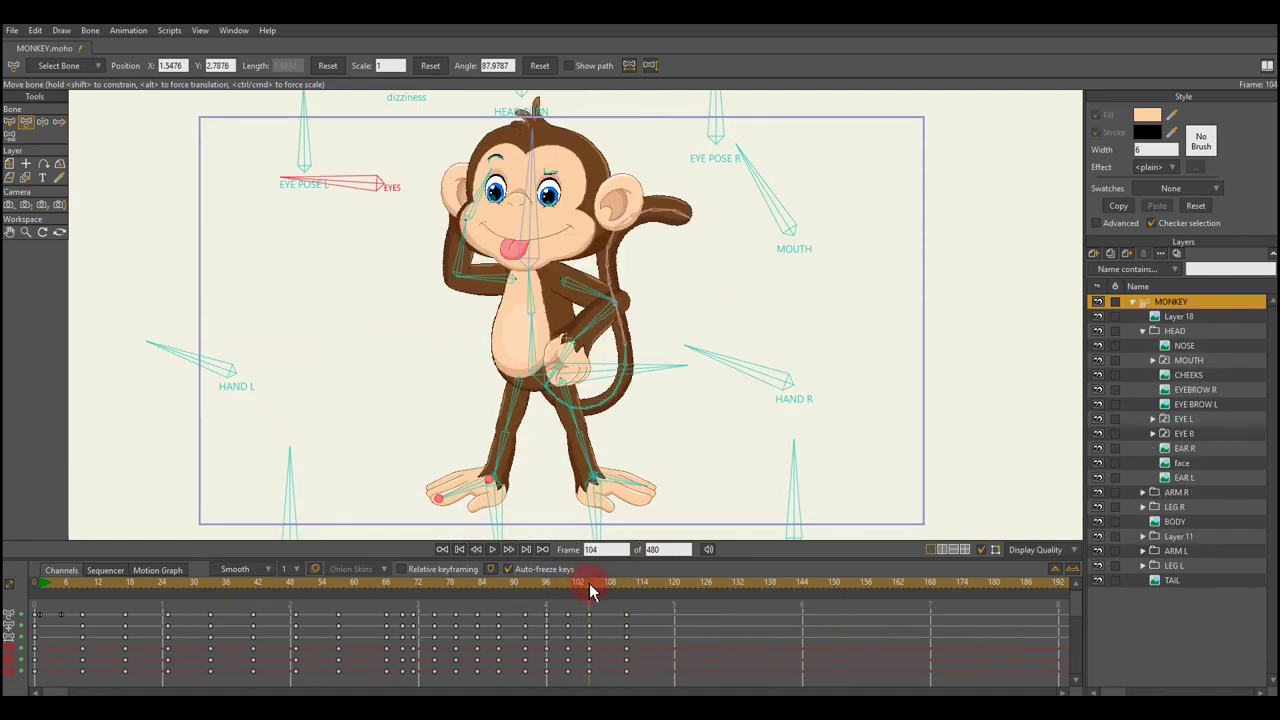
key(space)
- Rotate the MOUTH bone at frame 111 to give an open smile, and hold the pose with keys at frame 118
click(763, 198)
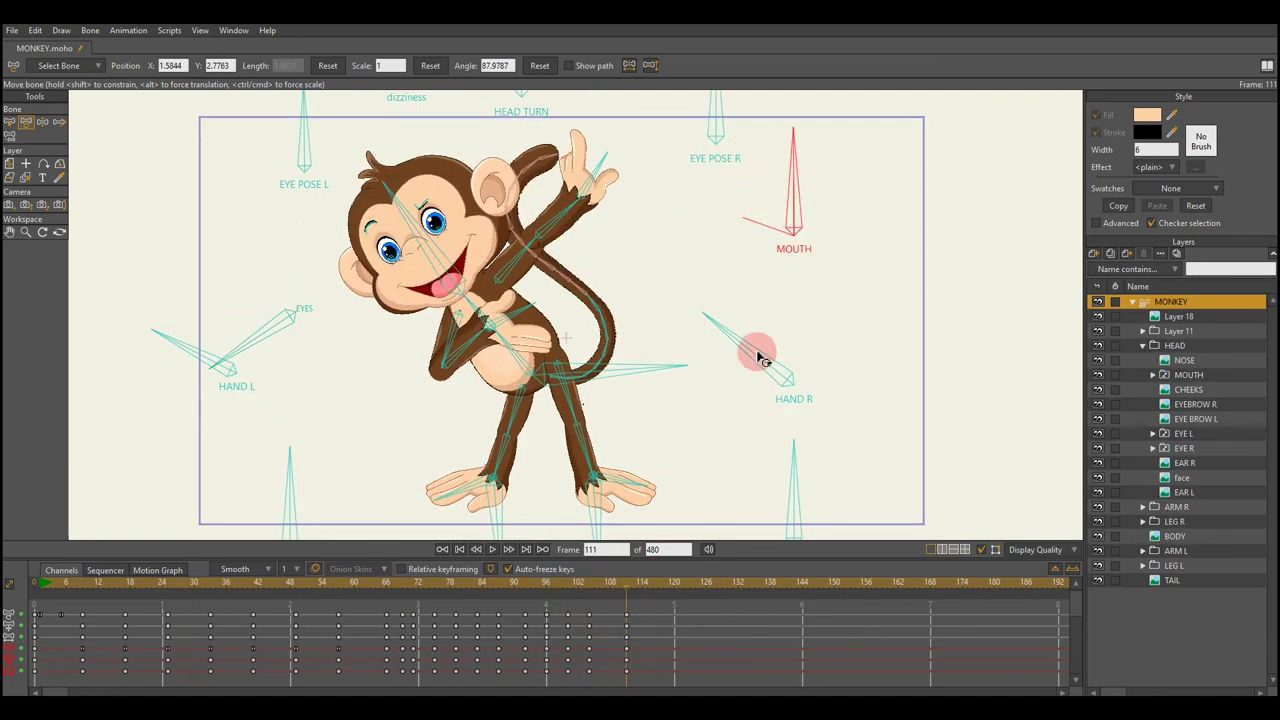
right_click(608, 571)
click(606, 586)
click(676, 592)
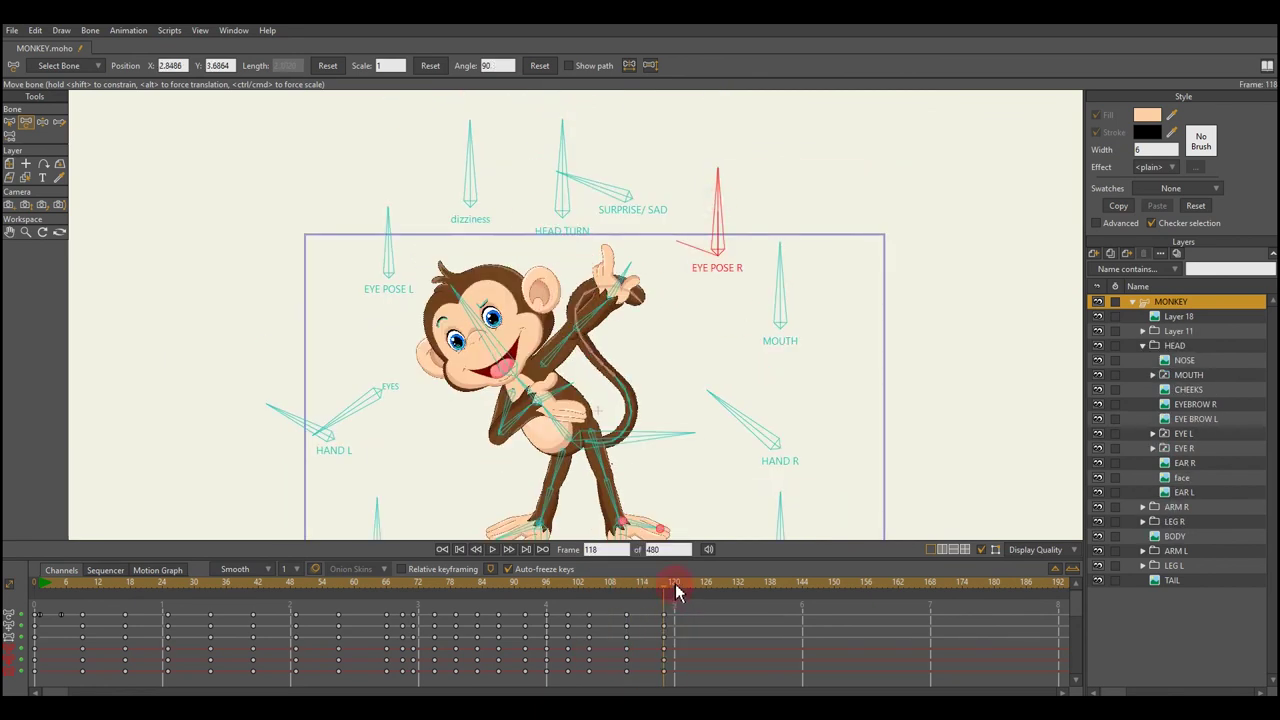
- Animate a blink with the EYE POSE R and EYE POSE L bones between frames 118 and 128, and play the full dance
click(685, 588)
drag(714, 215, 700, 222)
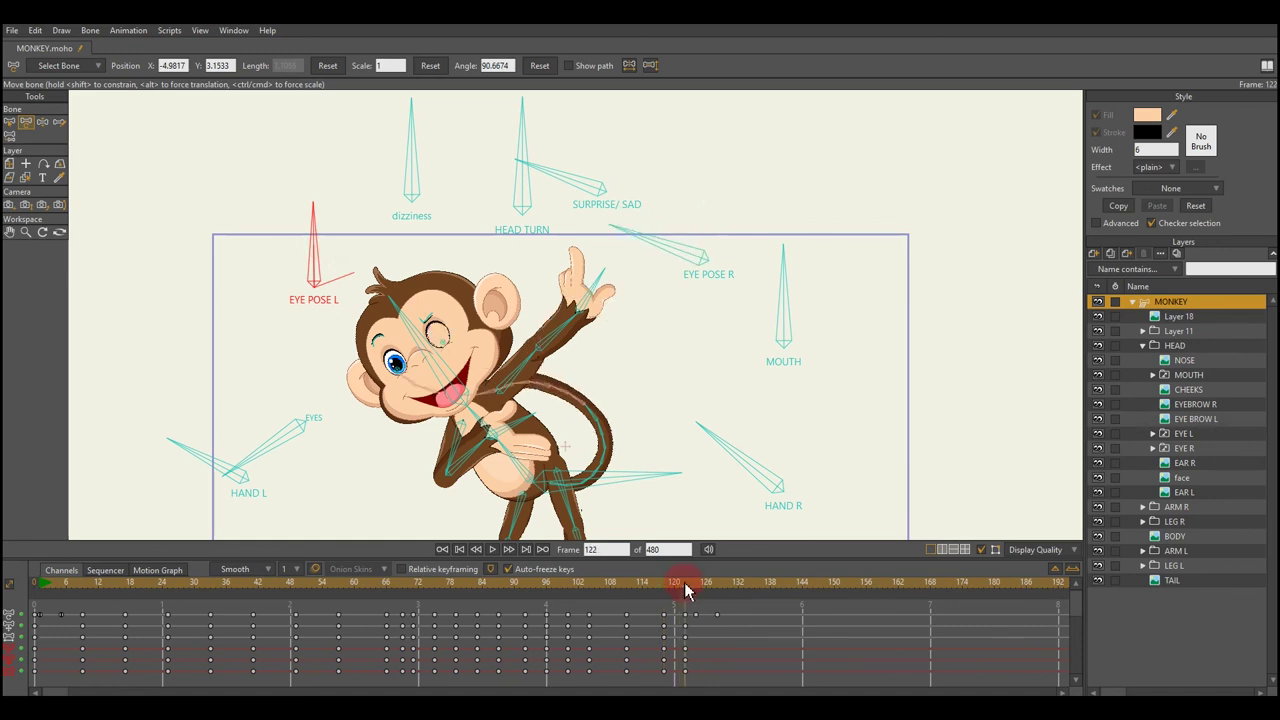
right_click(698, 653)
click(710, 594)
click(697, 588)
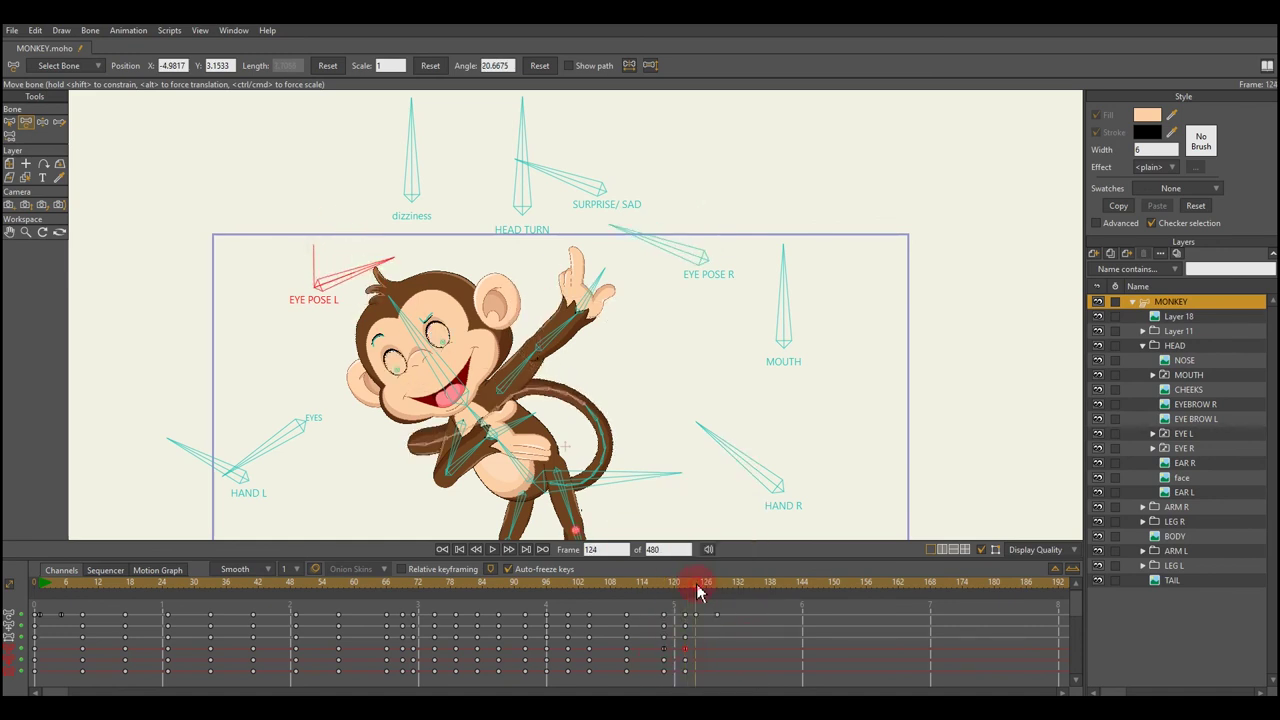
right_click(708, 601)
click(690, 598)
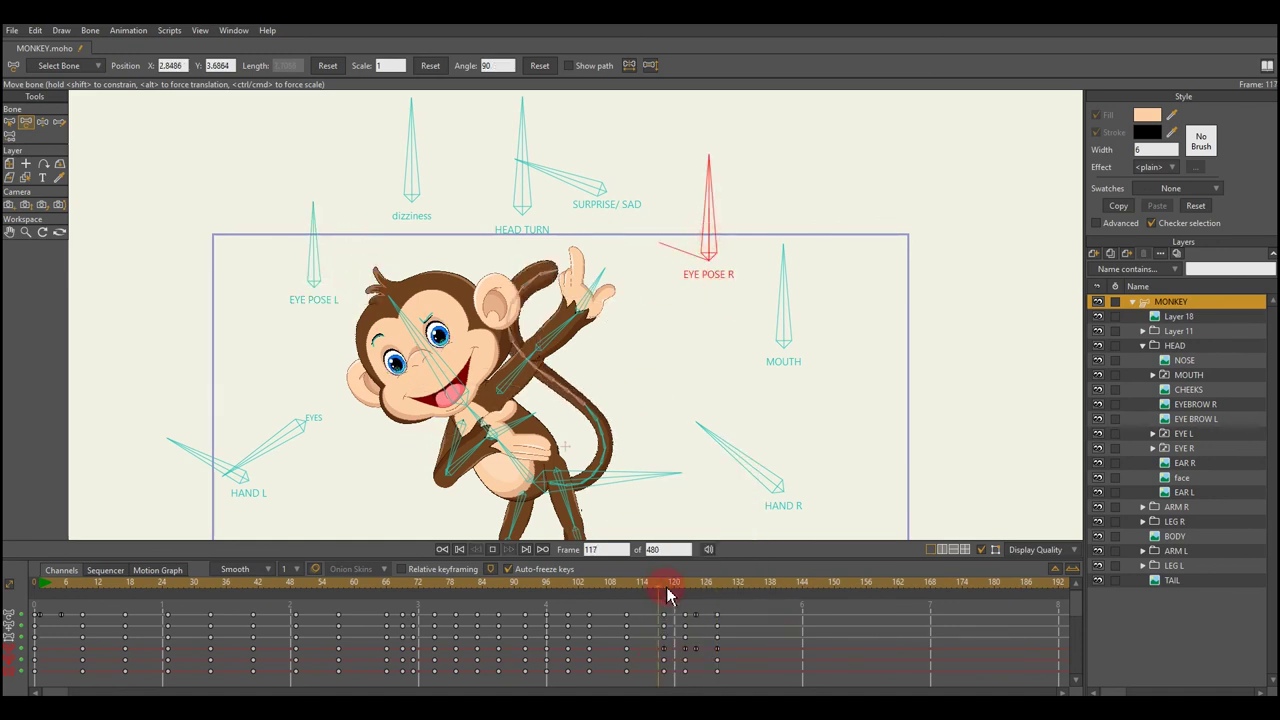
key(space)
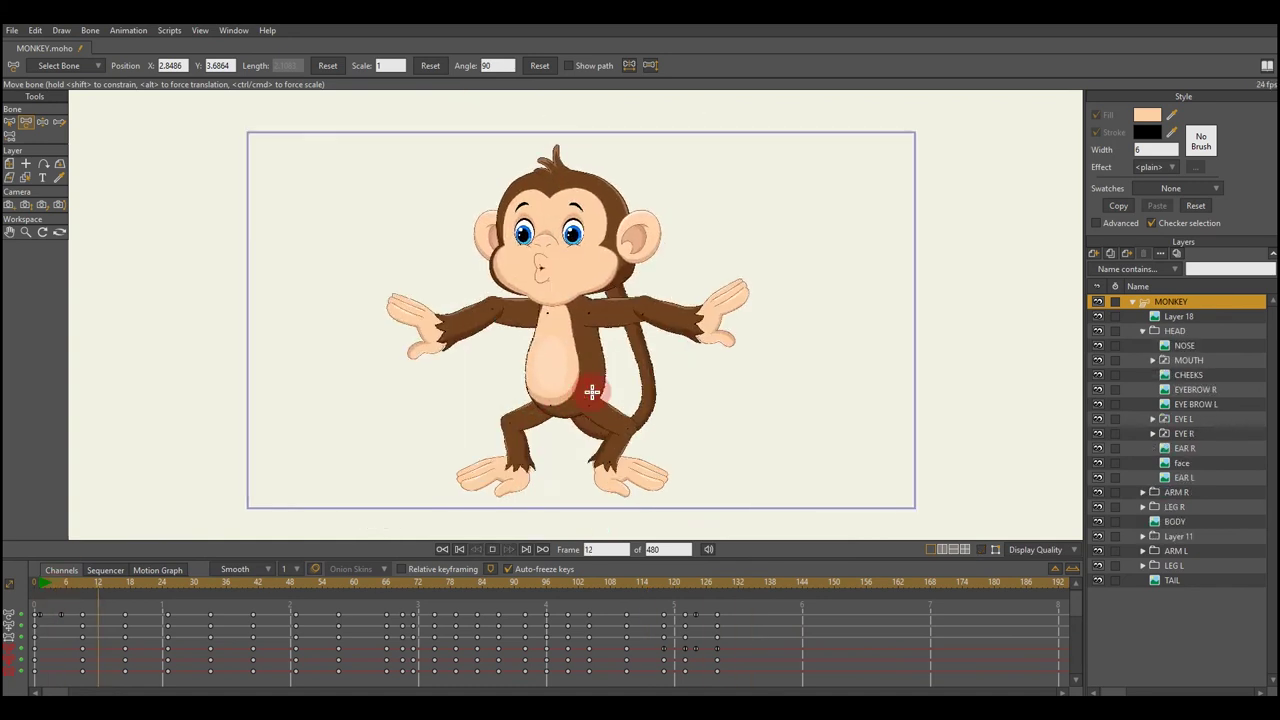
click(1132, 301)
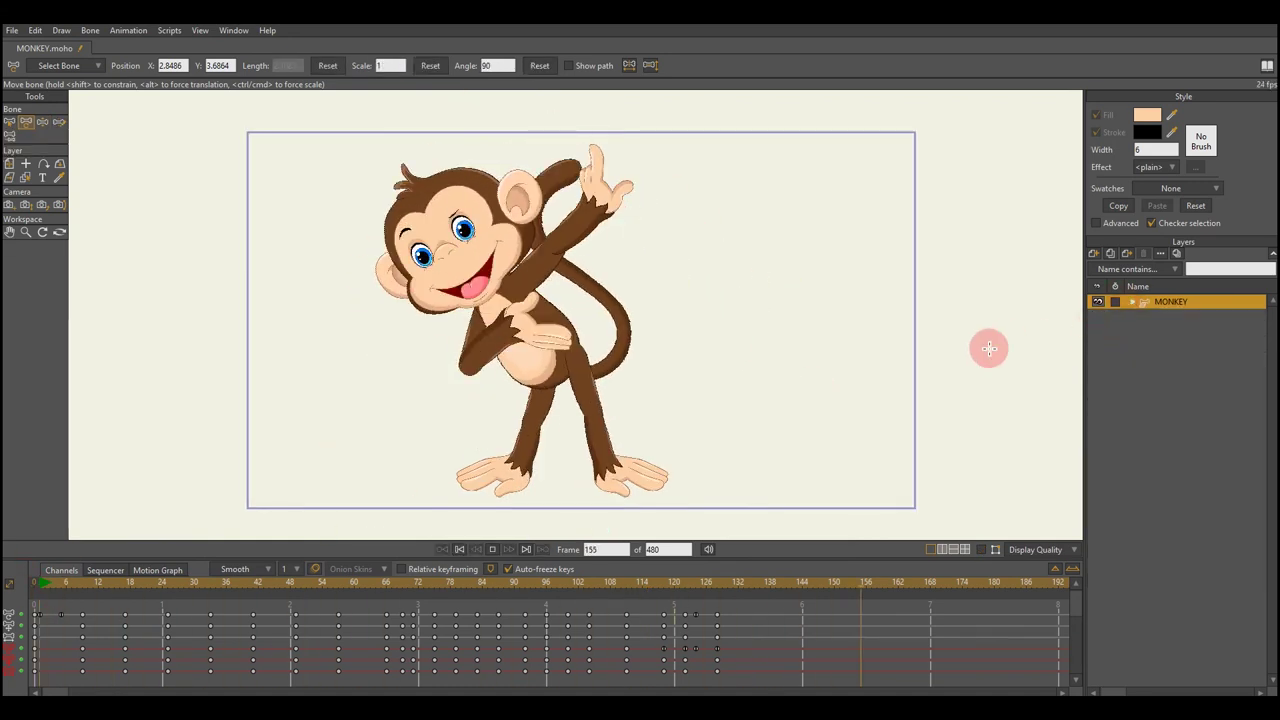